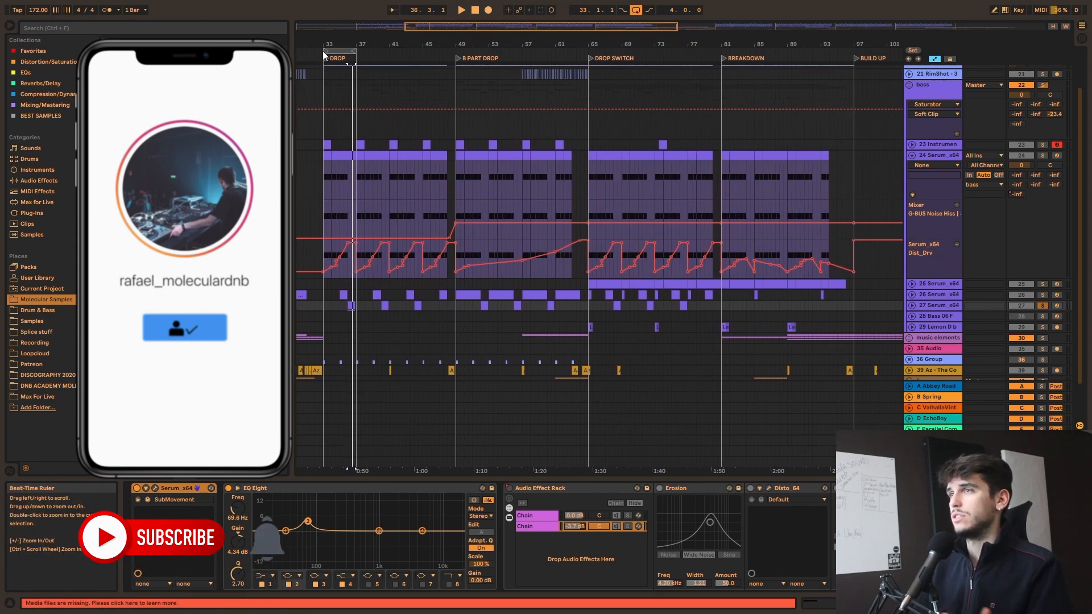
- Set the loop to bars 49 to 81 so it spans the B Part Drop and Drop Switch sections, and select that range
{"action": "left_click_drag", "start_coordinate": [337, 50], "coordinate": [711, 69]}
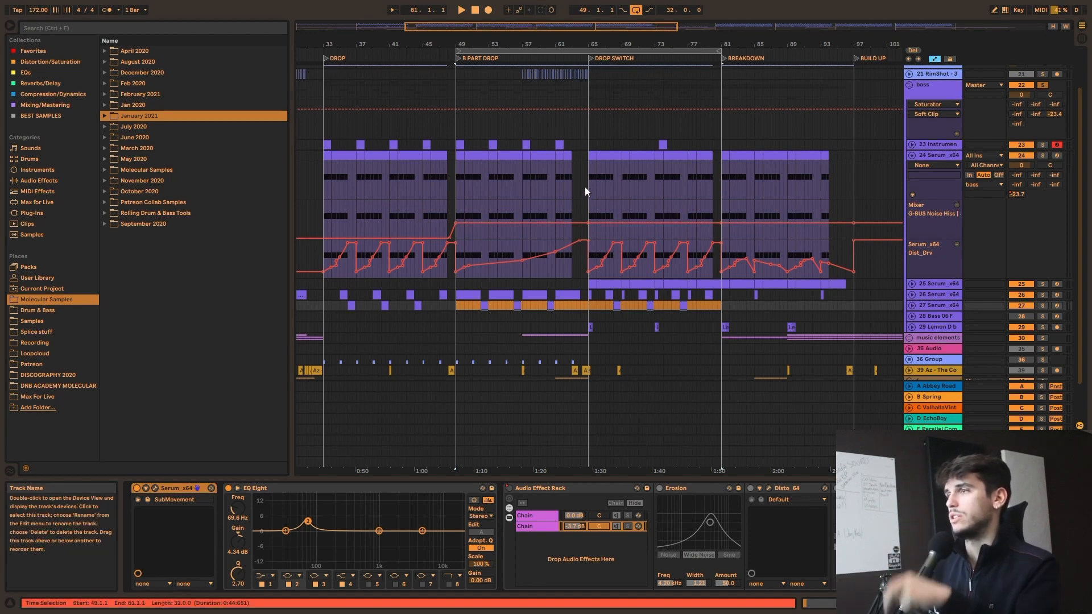
{"action": "left_click", "coordinate": [504, 53]}
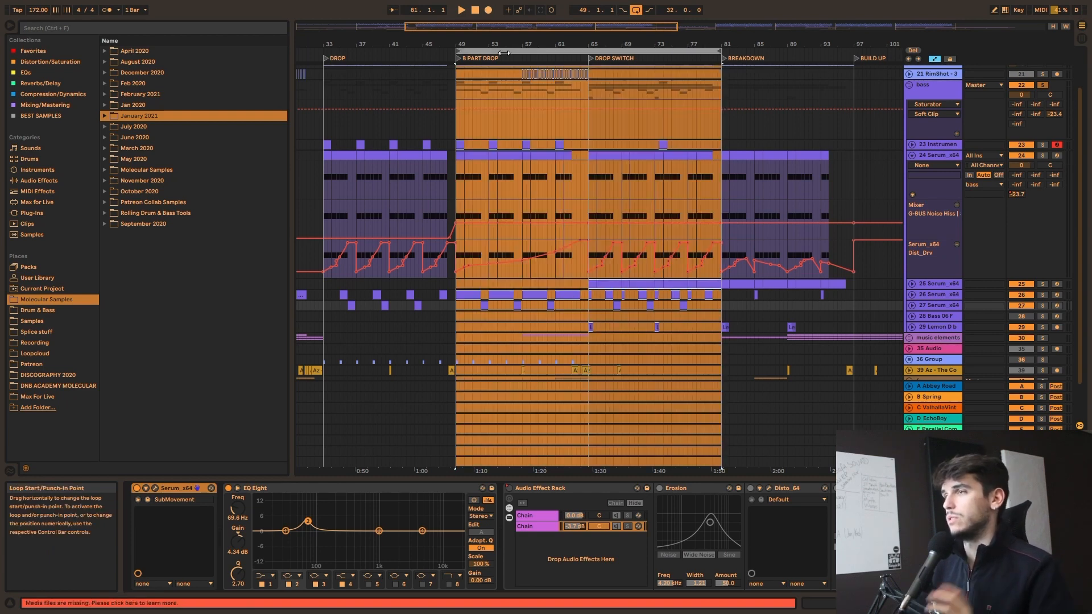
- Turn off both Compressor devices on the bass group
{"action": "left_click", "coordinate": [937, 98]}
{"action": "left_click", "coordinate": [229, 488]}
{"action": "left_click", "coordinate": [446, 488]}
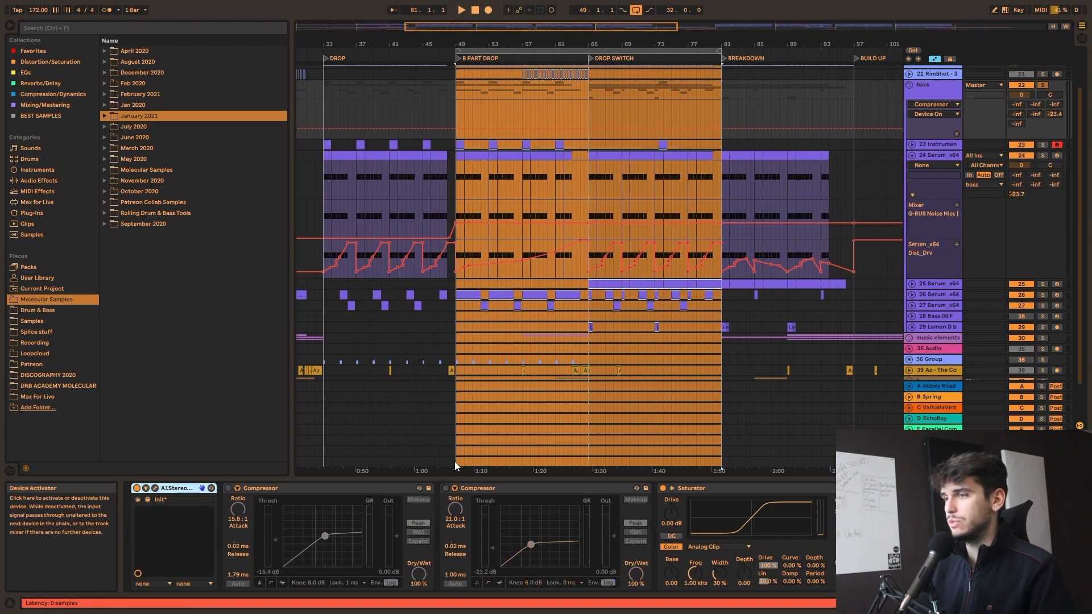
- Play the loop from bar 49 through the Drop Switch, following the automation on Serum bass track 24, and stop playback
{"action": "left_click", "coordinate": [540, 51]}
{"action": "key", "text": "space"}
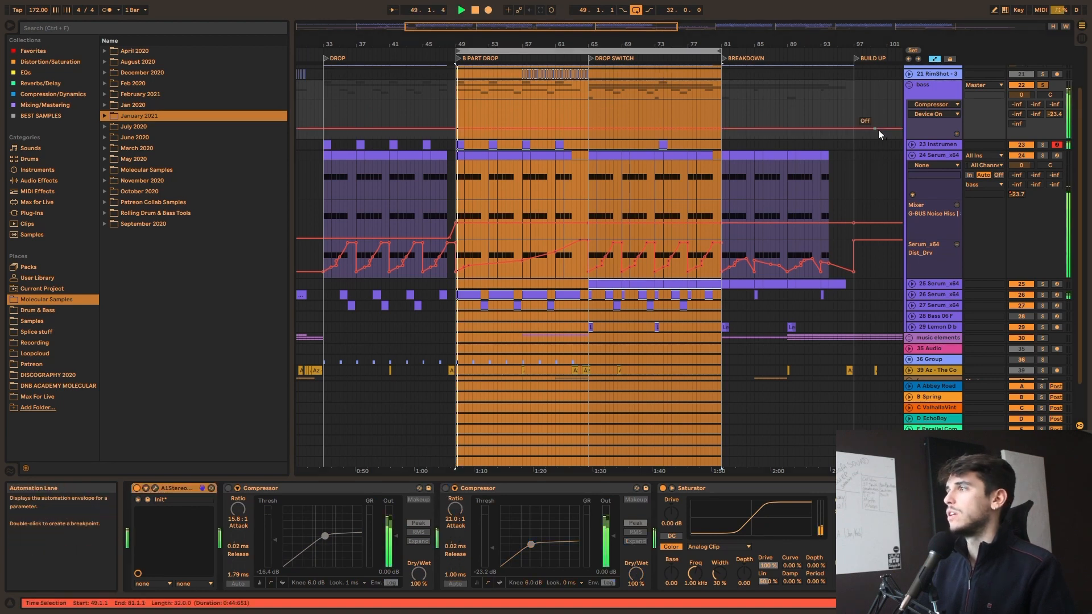
{"action": "left_click", "coordinate": [913, 156]}
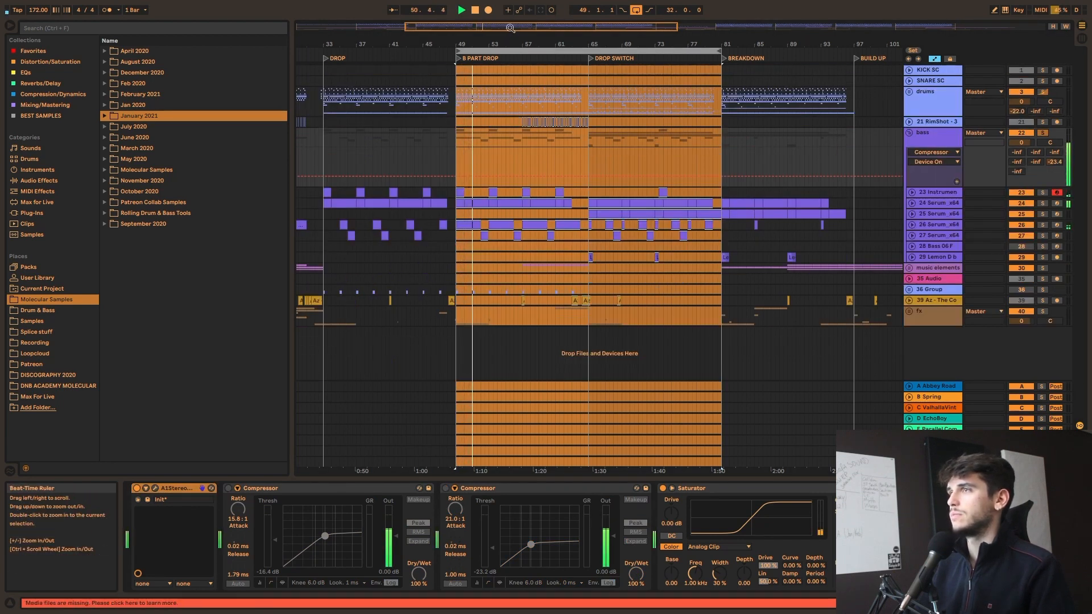
{"action": "left_click_drag", "start_coordinate": [531, 44], "coordinate": [476, 69]}
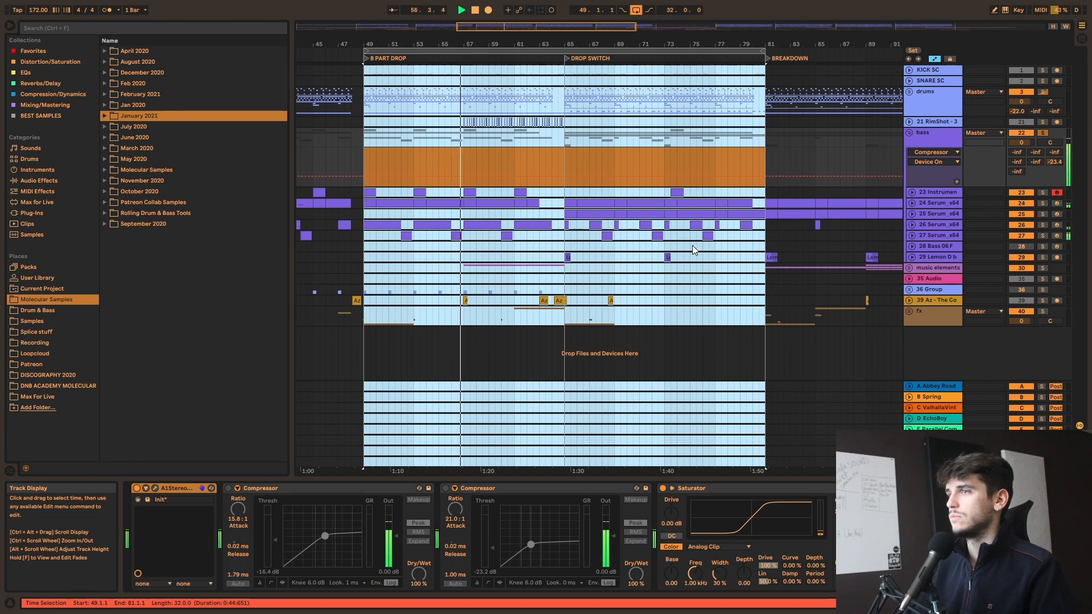
{"action": "left_click", "coordinate": [913, 203]}
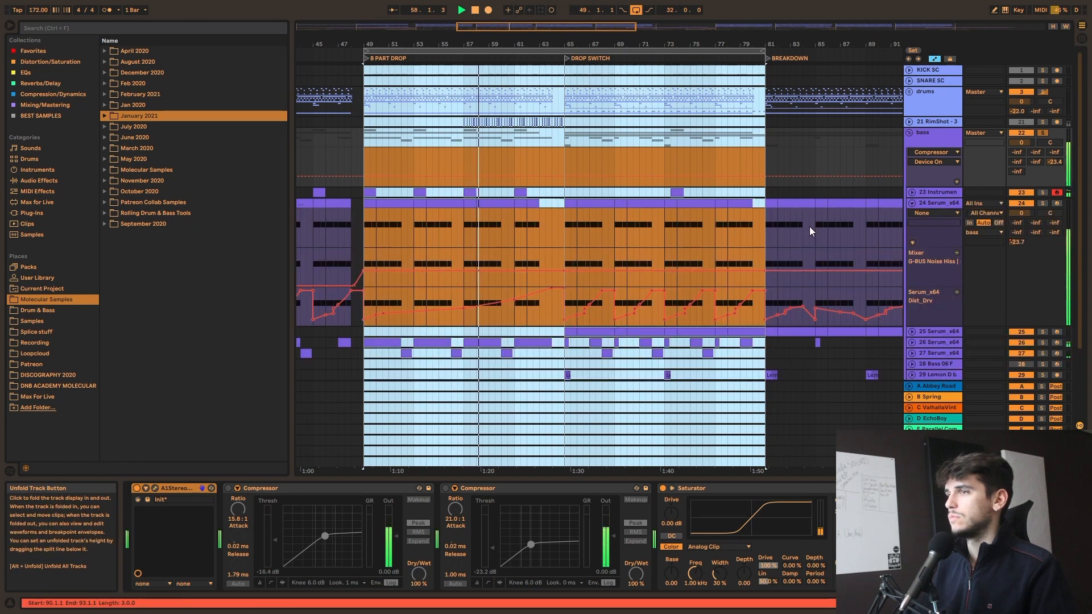
{"action": "left_click", "coordinate": [515, 309]}
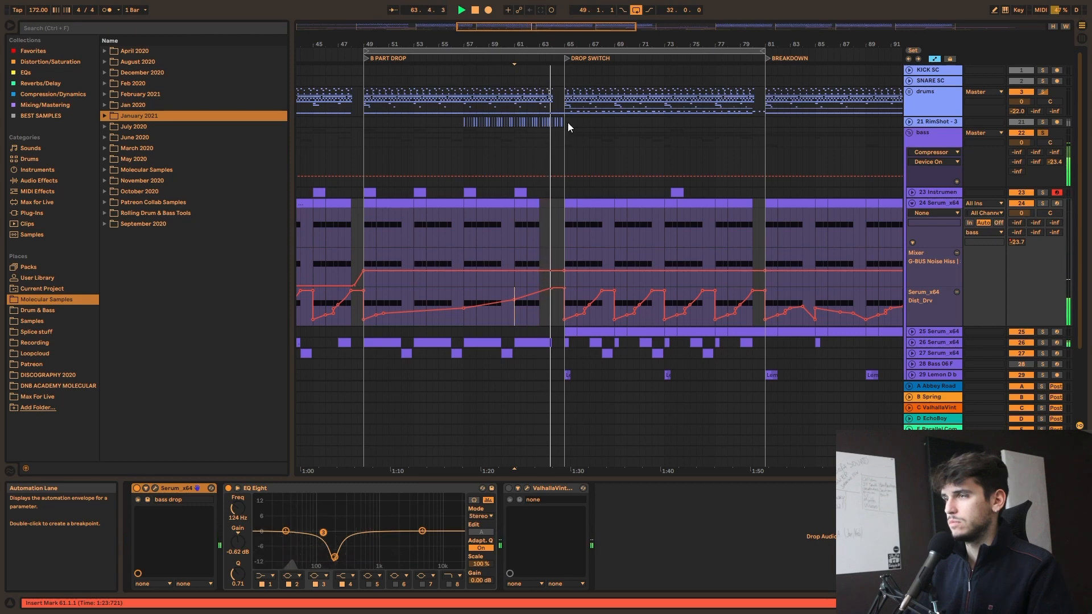
{"action": "left_click", "coordinate": [585, 28]}
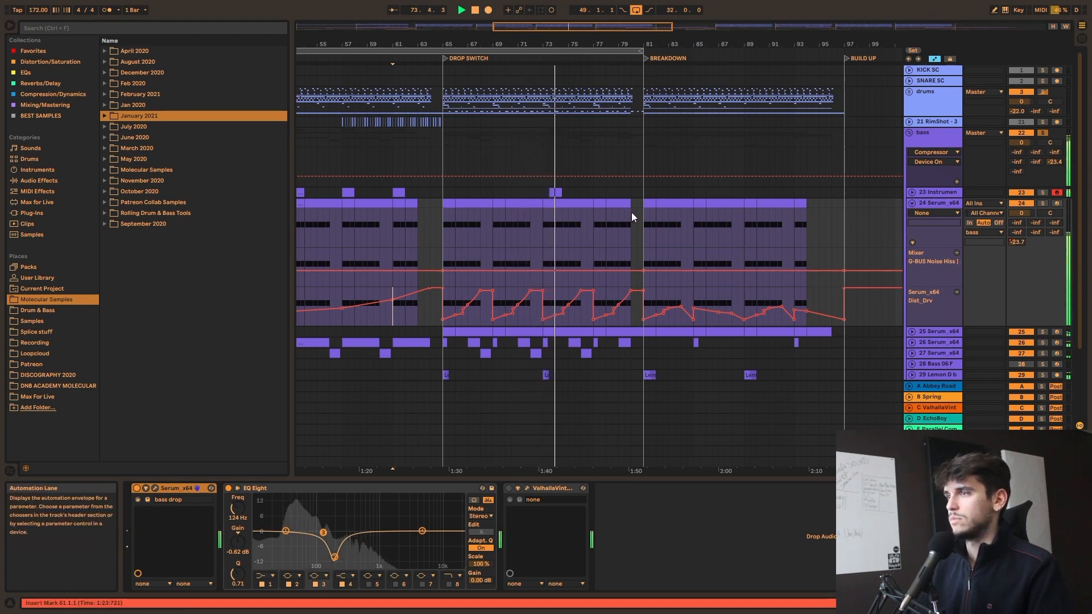
{"action": "scroll", "coordinate": [633, 216], "scroll_direction": "down", "scroll_amount": 2}
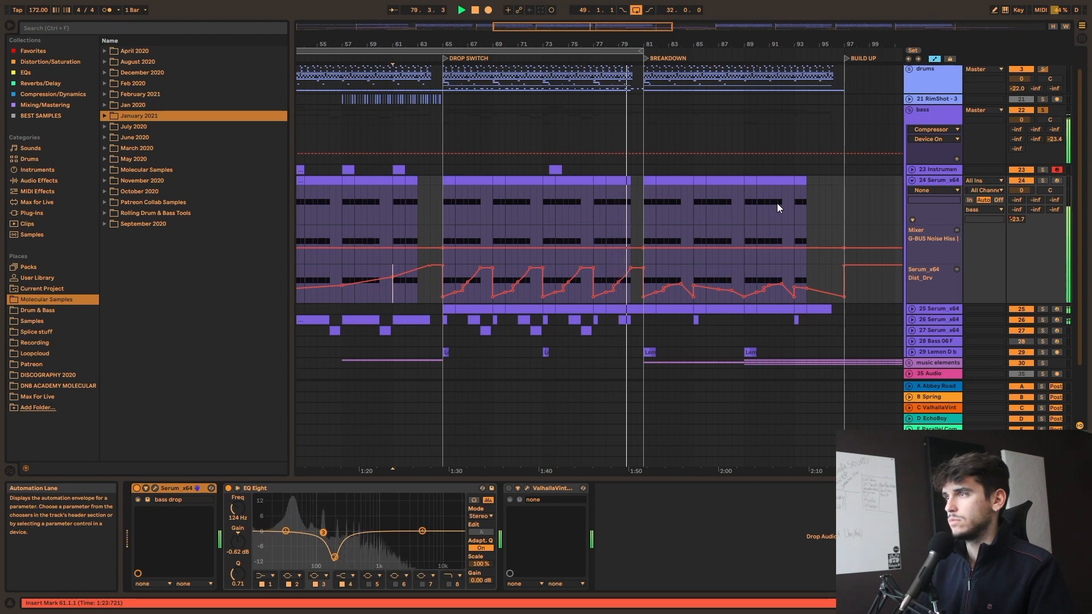
{"action": "key", "text": "space"}
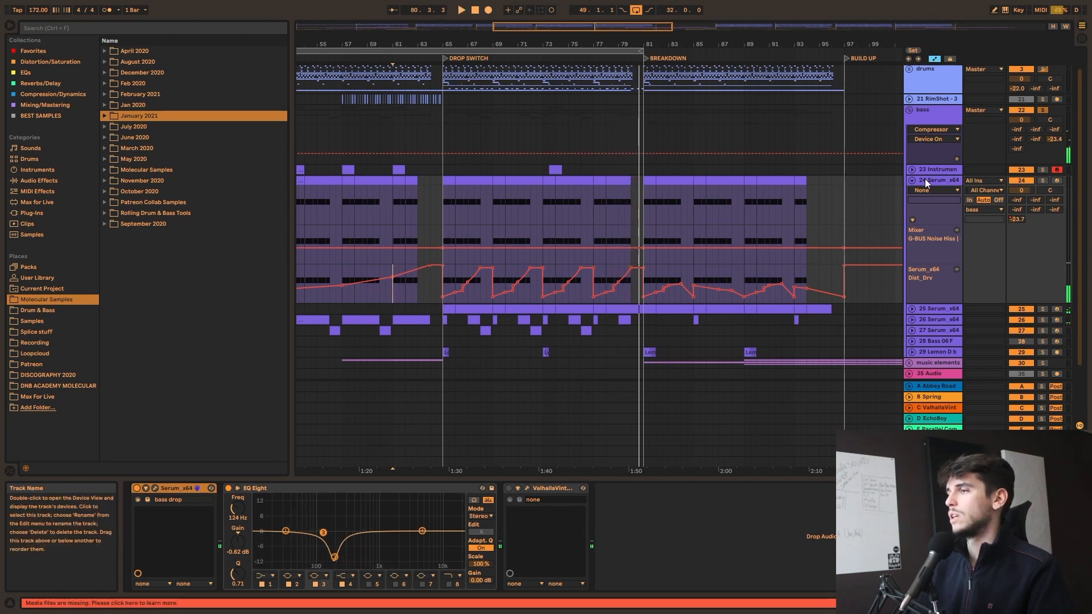
- Play the arrangement from the Drop locator at bar 33 to review the first four bars of the bassline
{"action": "scroll", "coordinate": [822, 199], "scroll_direction": "down", "scroll_amount": 2}
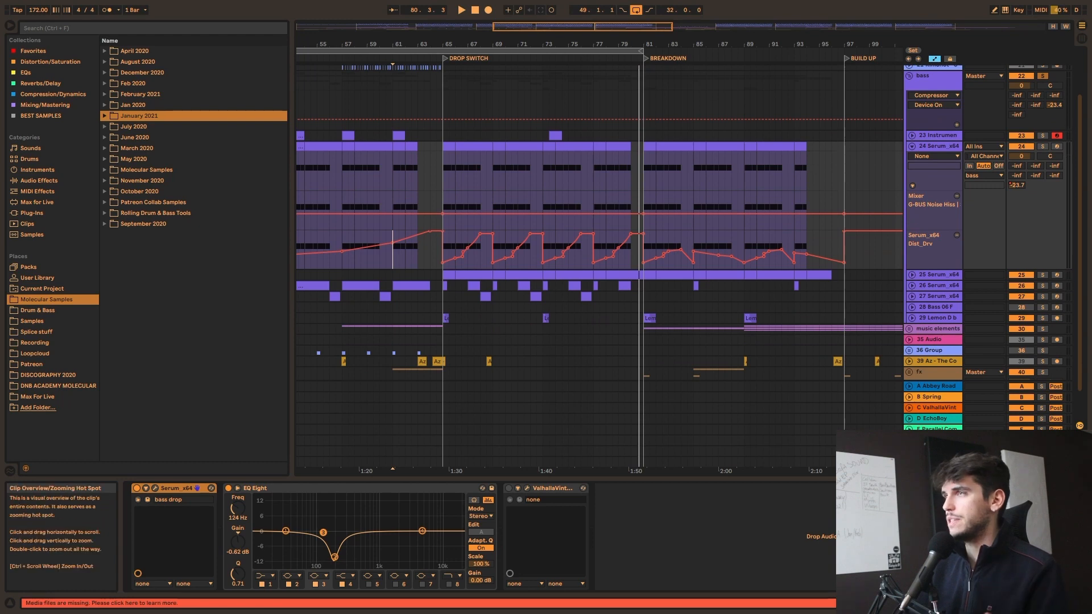
{"action": "mouse_move", "coordinate": [662, 27]}
{"action": "left_mouse_down"}
{"action": "mouse_move", "coordinate": [620, 17]}
{"action": "mouse_move", "coordinate": [751, 24]}
{"action": "mouse_move", "coordinate": [650, 30]}
{"action": "left_mouse_up"}
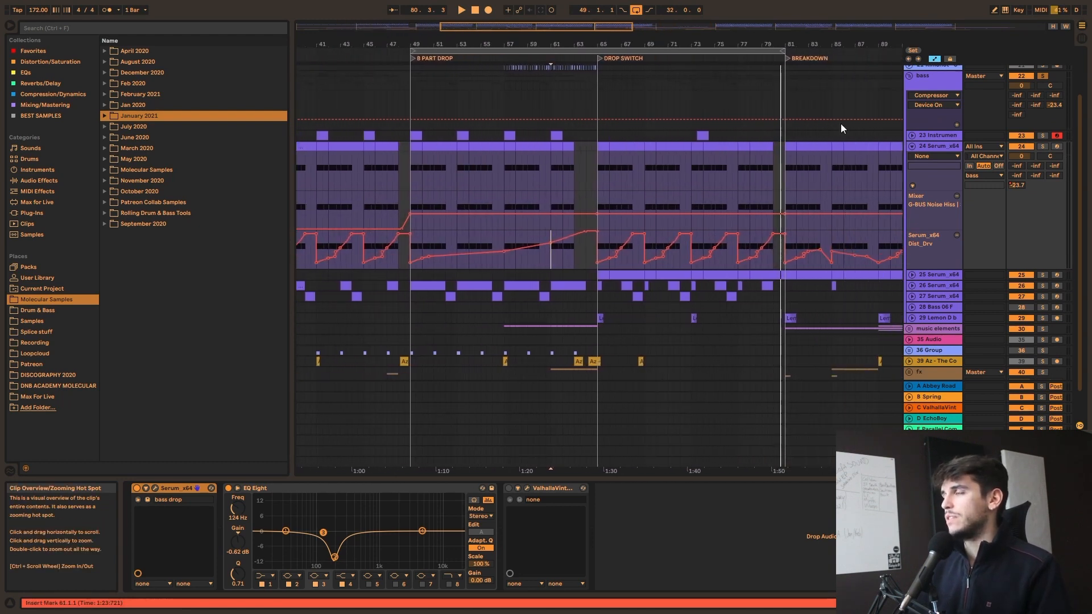
{"action": "scroll", "coordinate": [841, 124], "scroll_direction": "up", "scroll_amount": 3}
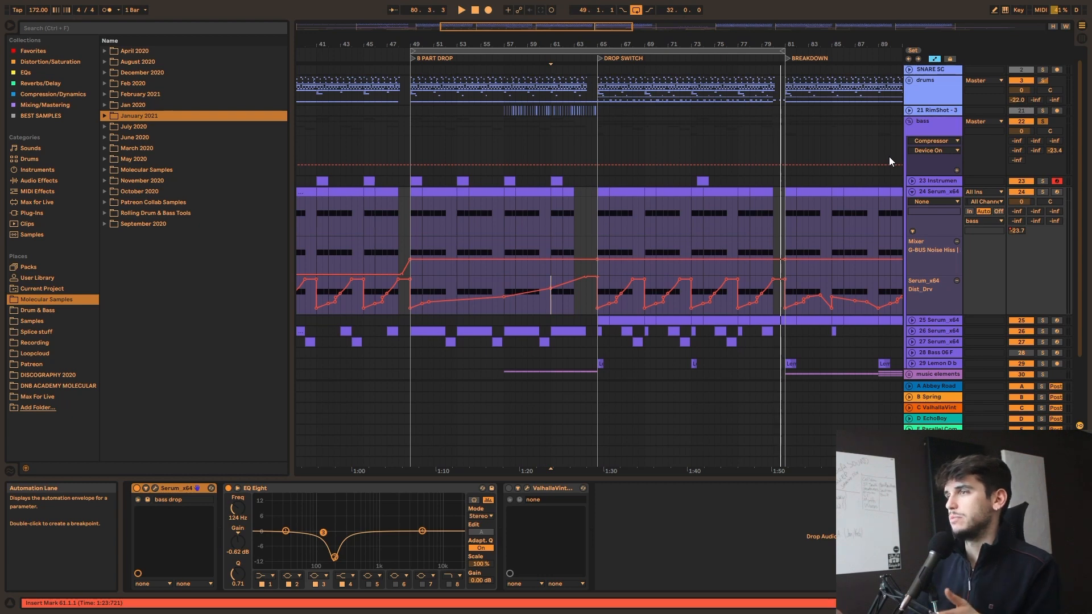
{"action": "left_click_drag", "start_coordinate": [533, 41], "coordinate": [493, 29]}
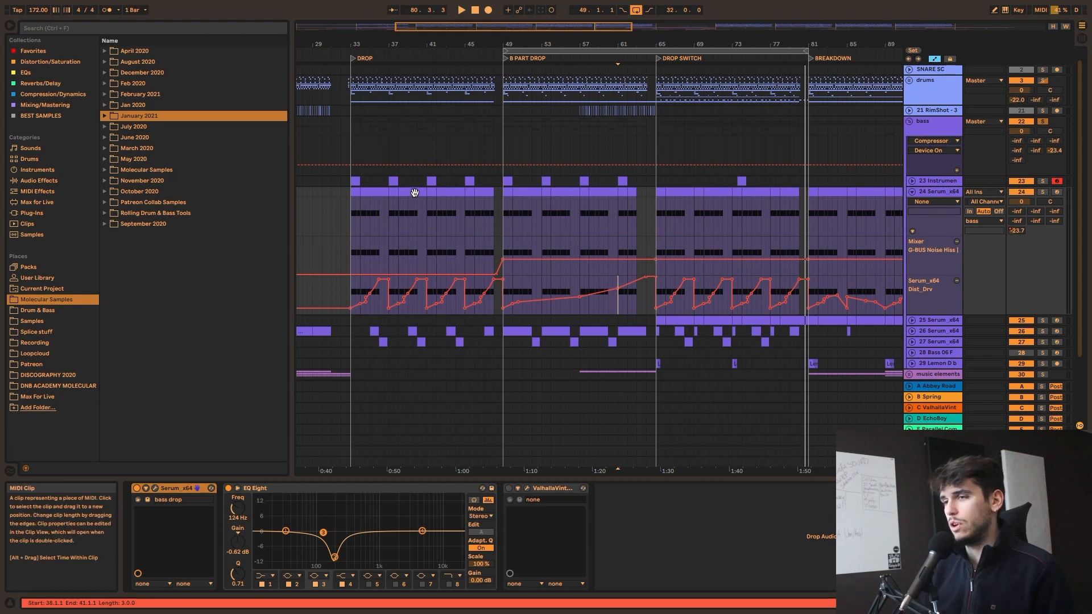
{"action": "left_click", "coordinate": [355, 190]}
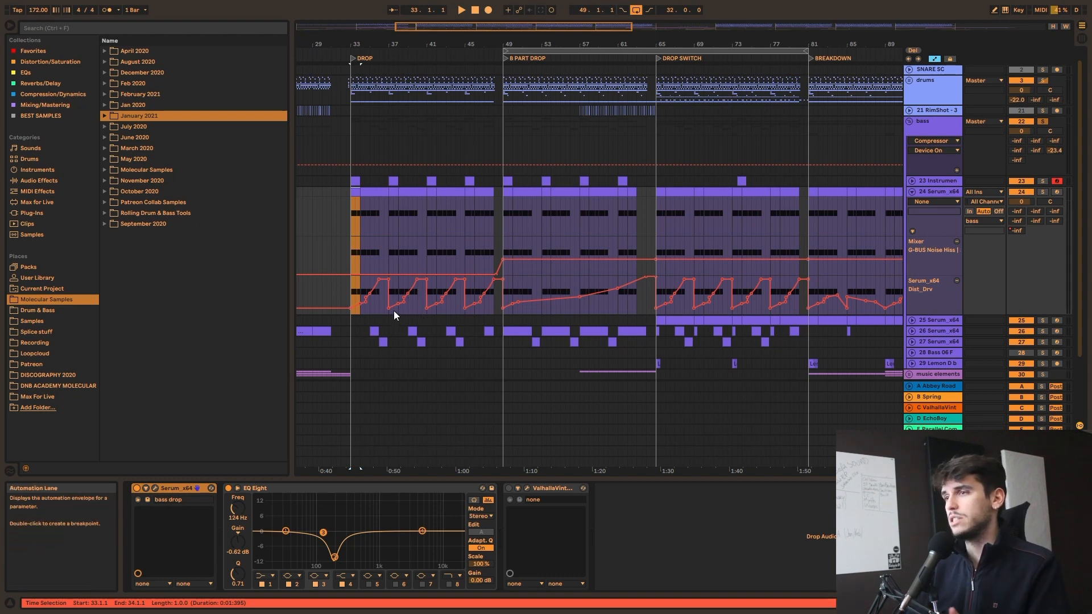
{"action": "double_click", "coordinate": [352, 59]}
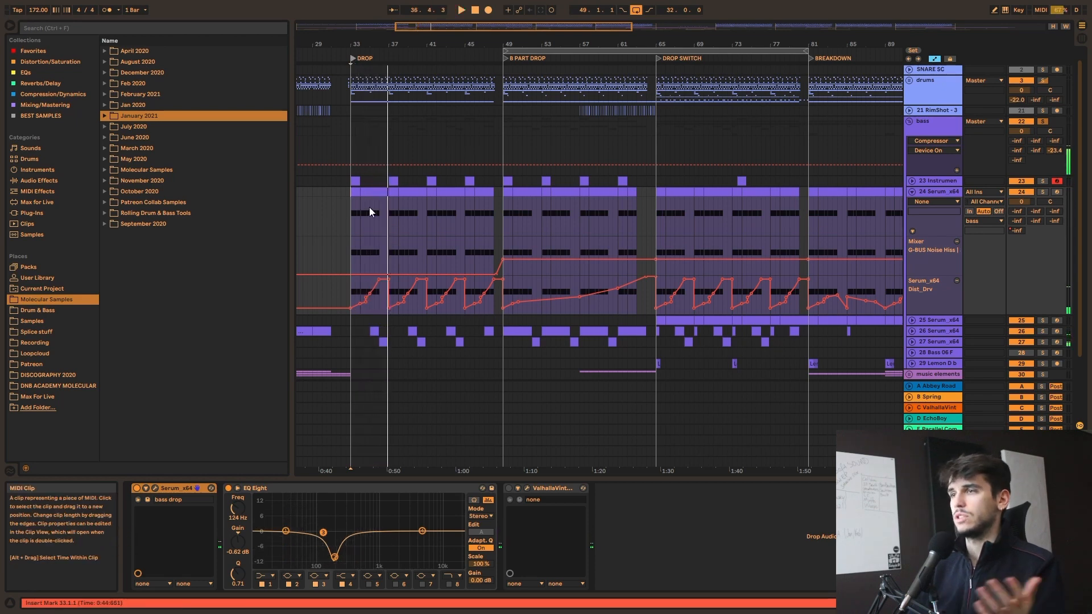
- Solo bass tracks 23, 24 and 27 in turn, auditioning their parts in the first four bars of the drop
{"action": "left_click", "coordinate": [355, 180]}
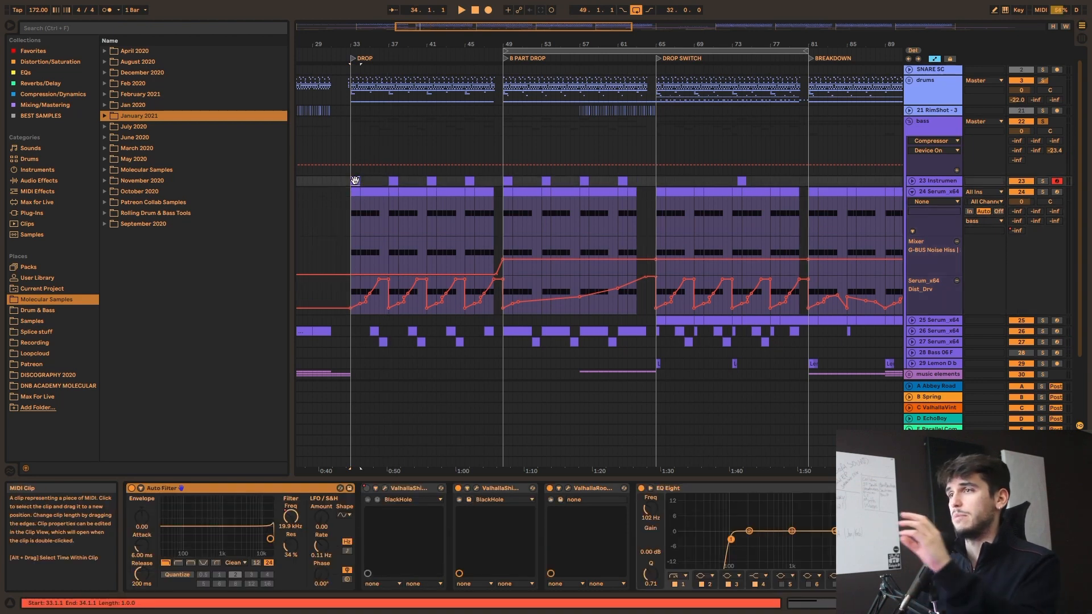
{"action": "left_click", "coordinate": [1044, 181]}
{"action": "left_click", "coordinate": [356, 251]}
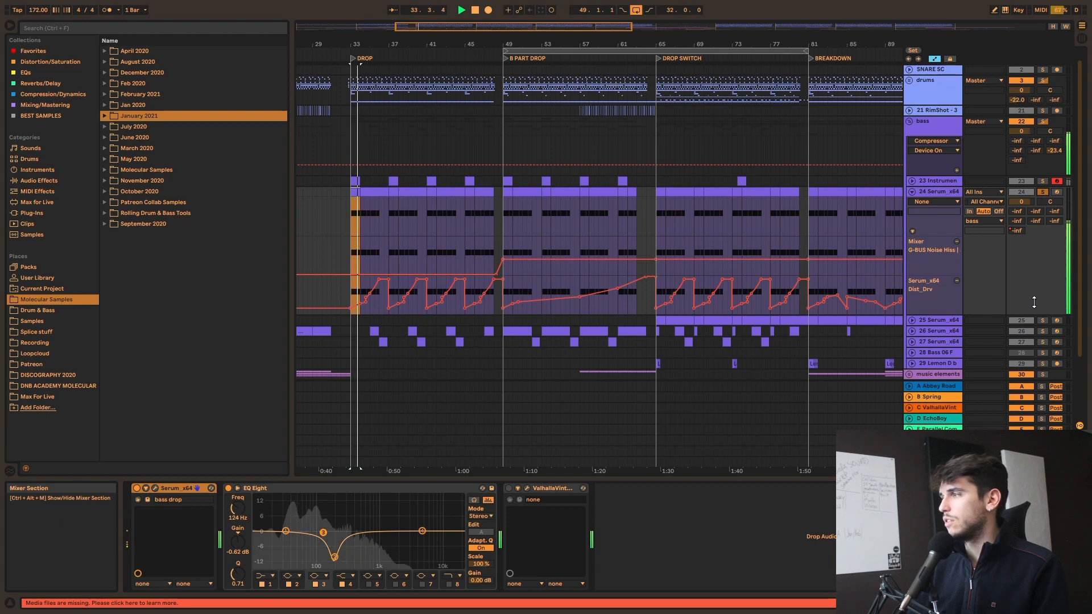
{"action": "left_click", "coordinate": [1043, 342]}
{"action": "left_click", "coordinate": [383, 341]}
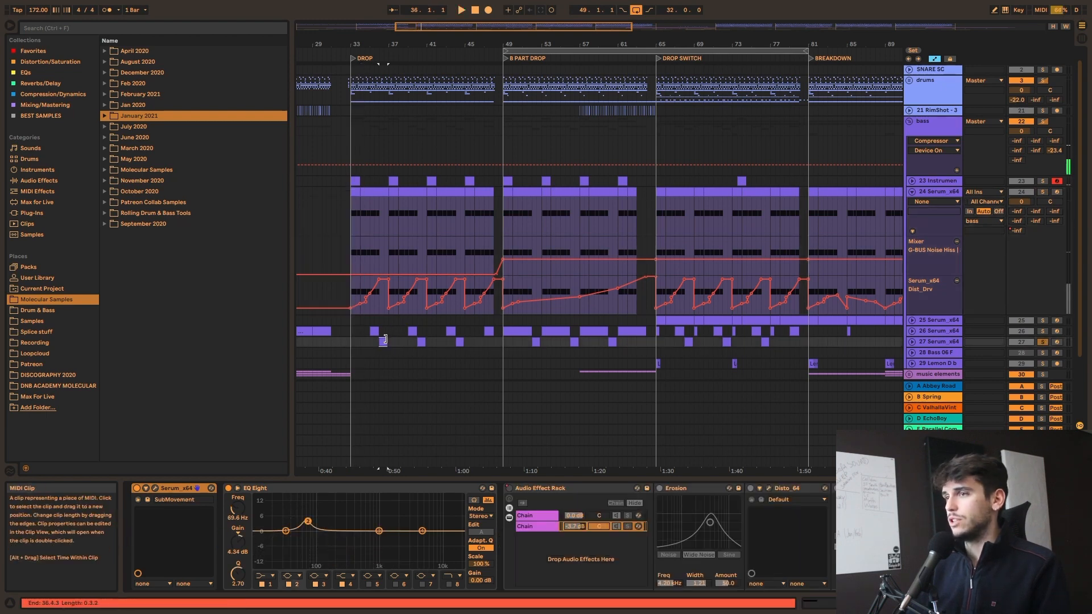
- Audition the bar 35 clip on Serum track 26 and unfold the track to inspect its automation
{"action": "left_click", "coordinate": [374, 331]}
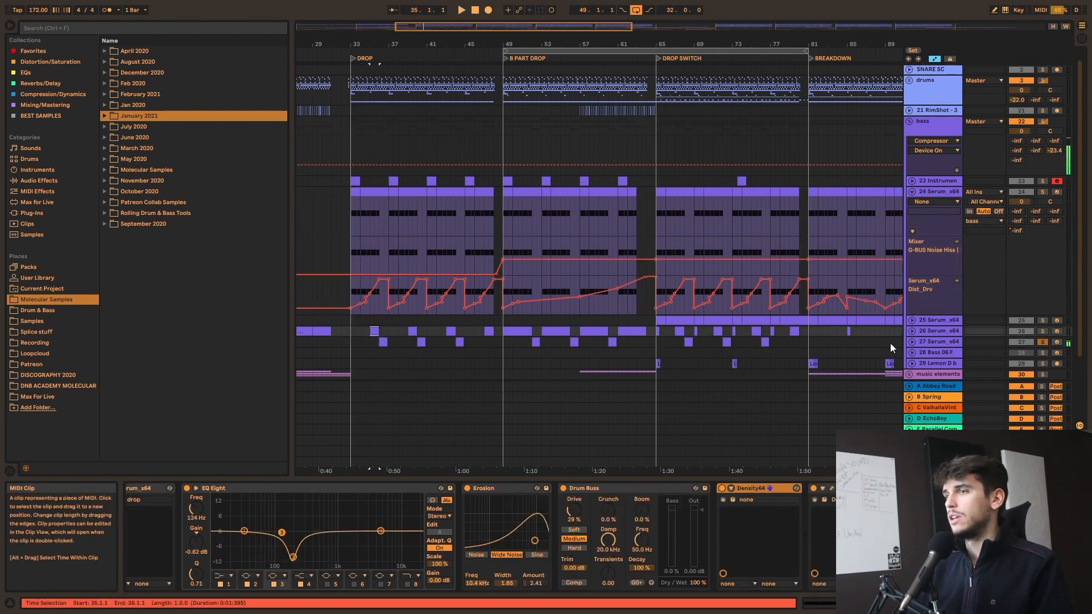
{"action": "left_click", "coordinate": [912, 331]}
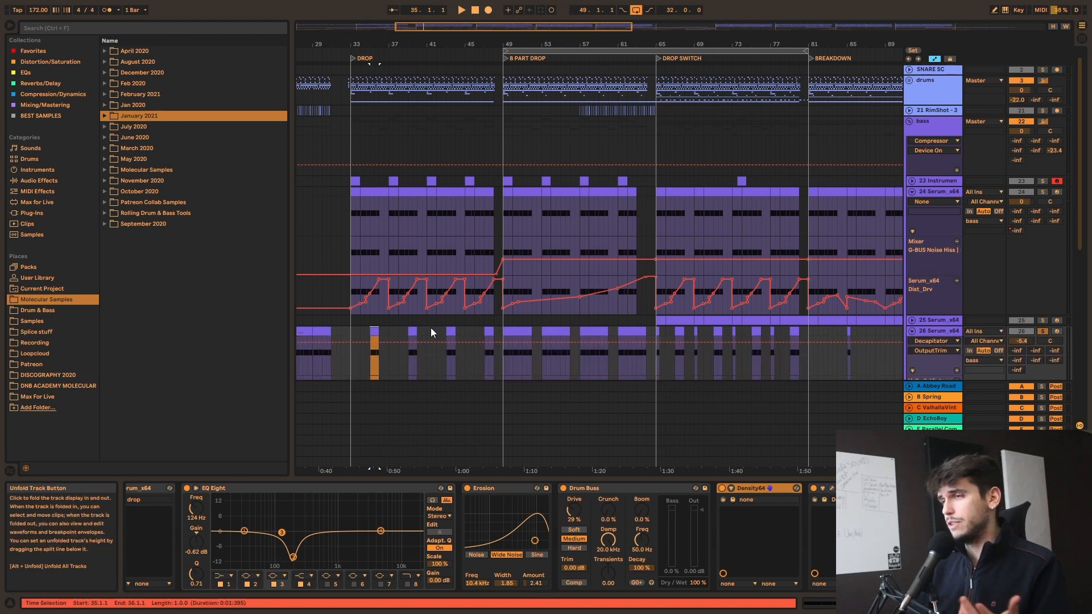
{"action": "scroll", "coordinate": [398, 316], "scroll_direction": "down", "scroll_amount": 3}
{"action": "scroll", "coordinate": [376, 274], "scroll_direction": "down", "scroll_amount": 2}
{"action": "key", "text": "space"}
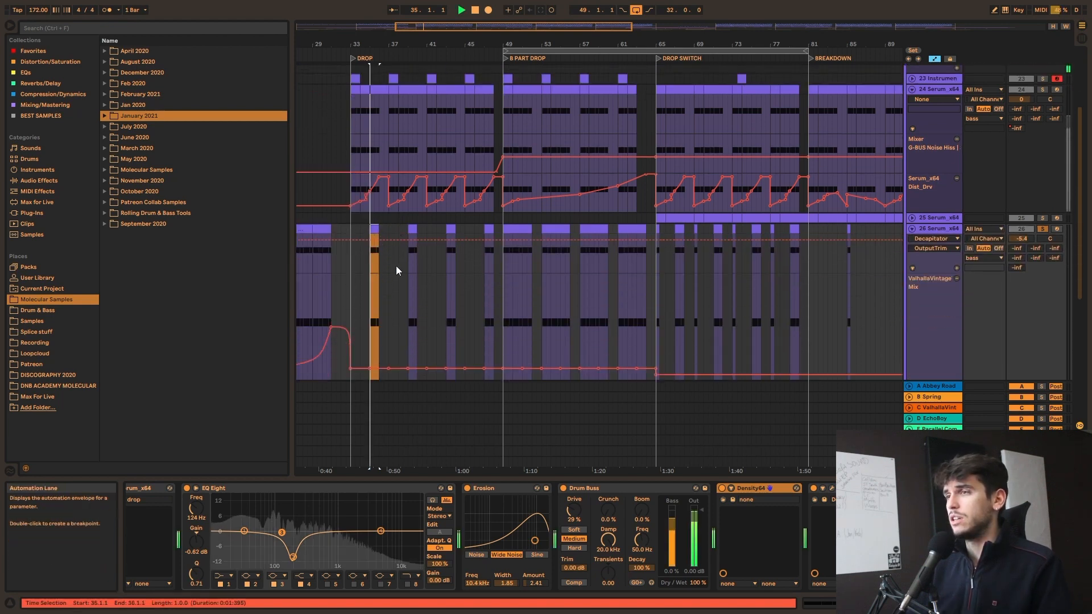
- Play track 26 from its three-bar clip at bar 49 to hear its part in the B Part Drop
{"action": "left_click", "coordinate": [524, 230]}
{"action": "left_click", "coordinate": [913, 230]}
{"action": "scroll", "coordinate": [571, 91], "scroll_direction": "up", "scroll_amount": 2}
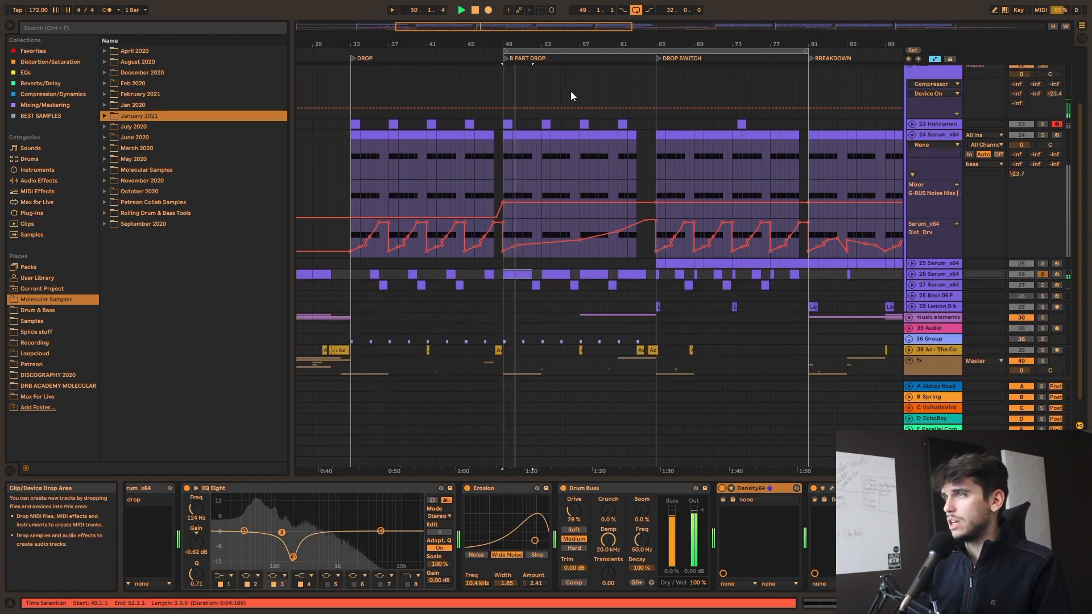
{"action": "left_click", "coordinate": [914, 275]}
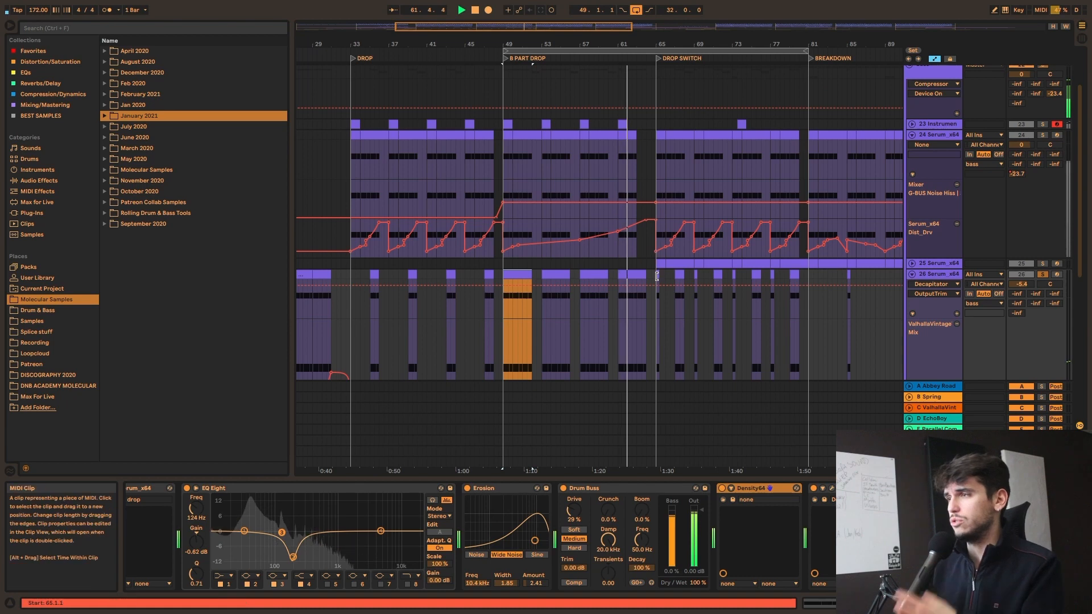
{"action": "left_click", "coordinate": [914, 274]}
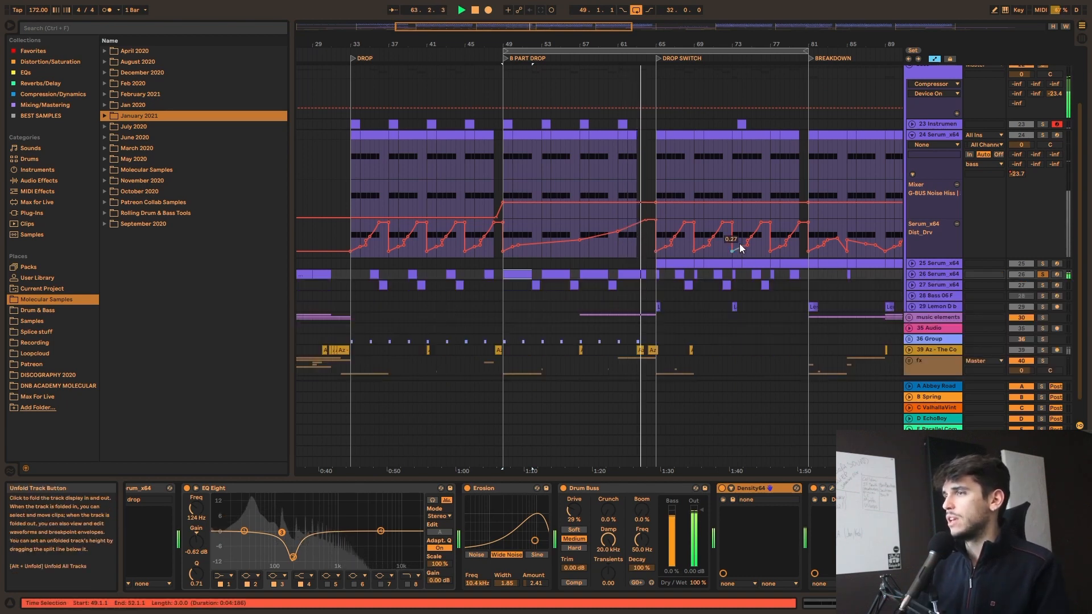
- Solo track 23 and audition its one-bar clip at the start of the B Part Drop
{"action": "scroll", "coordinate": [740, 243], "scroll_direction": "down", "scroll_amount": 1}
{"action": "mouse_move", "coordinate": [531, 27]}
{"action": "left_mouse_down"}
{"action": "mouse_move", "coordinate": [531, 57]}
{"action": "mouse_move", "coordinate": [530, 27]}
{"action": "left_mouse_up"}
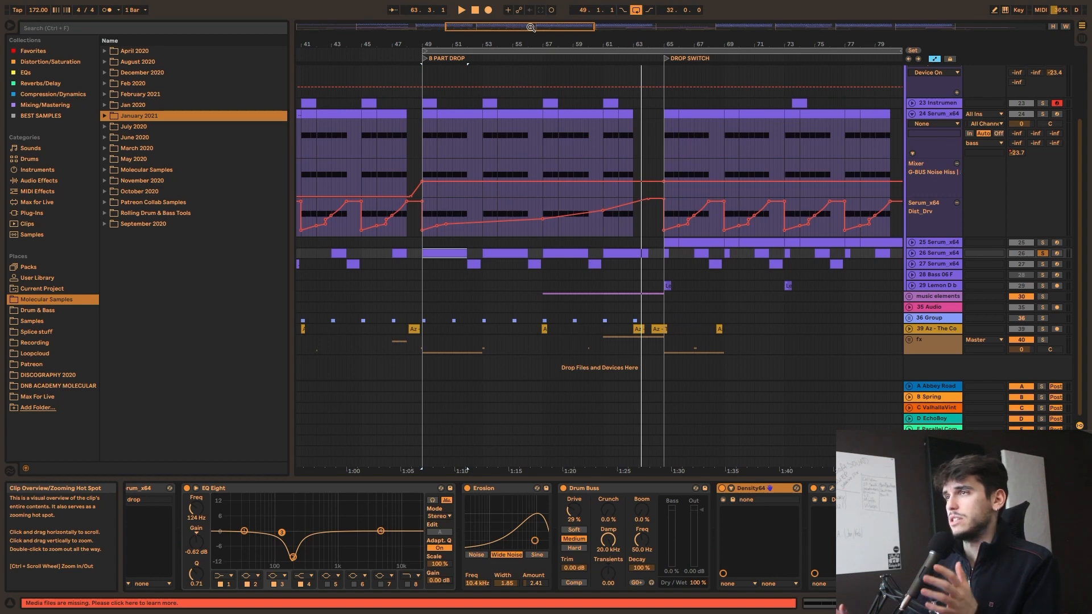
{"action": "left_click", "coordinate": [430, 103]}
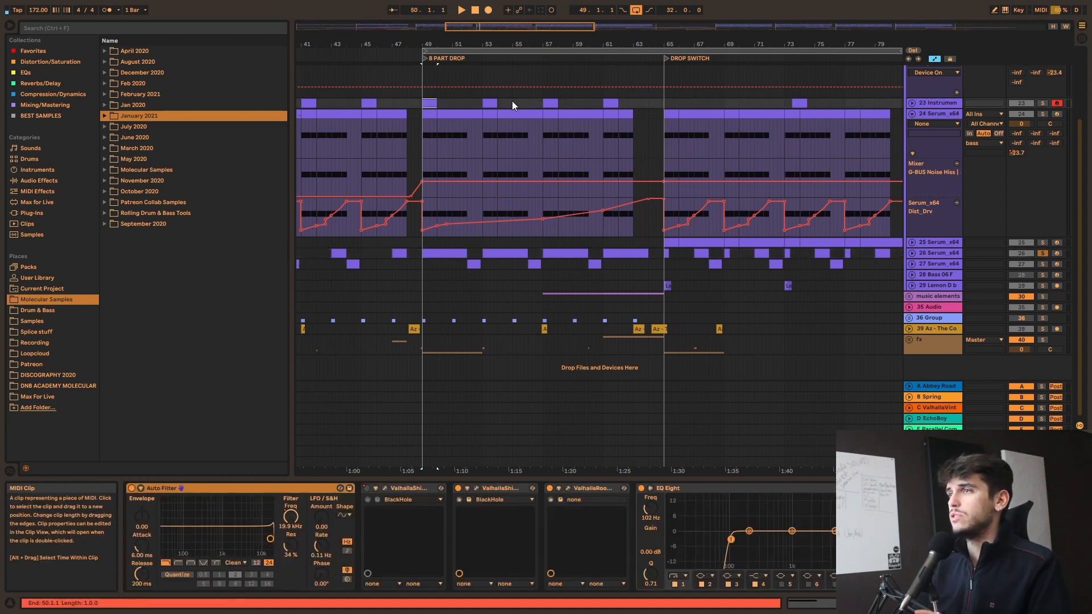
{"action": "left_click", "coordinate": [1043, 103]}
{"action": "key", "text": "space"}
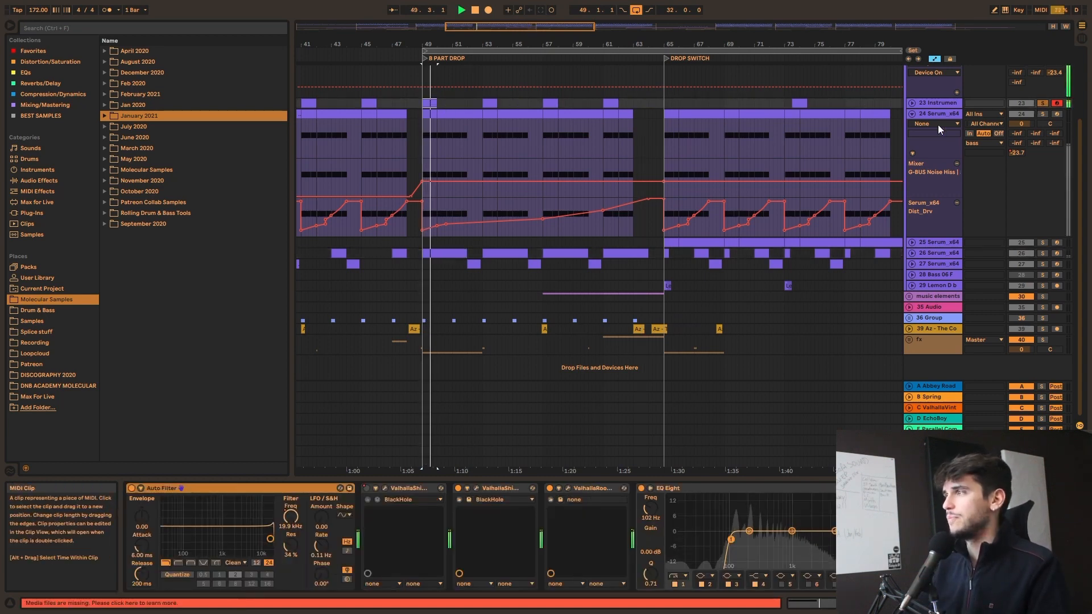
{"action": "key", "text": "space"}
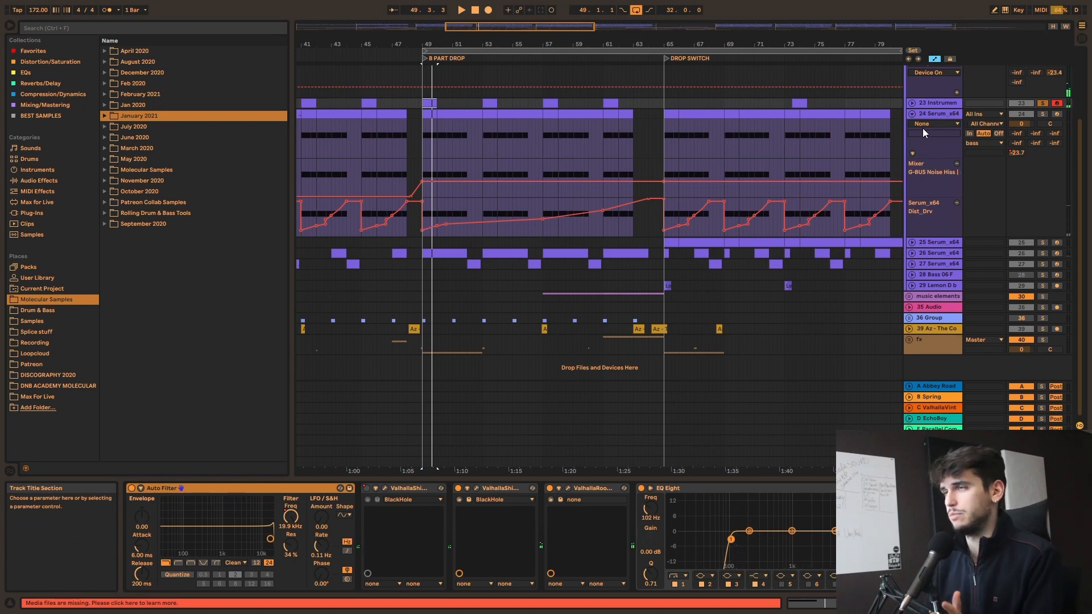
- Compare track 23's clip at bar 45 with its clip at bar 49 by playing them alternately
{"action": "left_click_drag", "start_coordinate": [583, 44], "coordinate": [607, 29]}
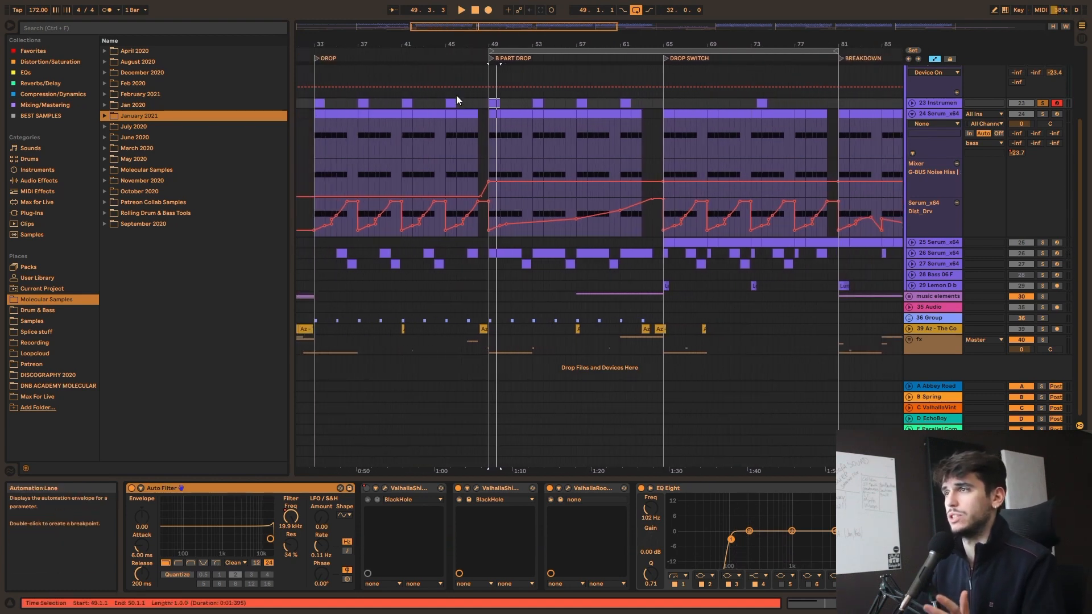
{"action": "left_click", "coordinate": [451, 102]}
{"action": "key", "text": "space"}
{"action": "left_click", "coordinate": [495, 103]}
{"action": "key", "text": "space"}
{"action": "key", "text": "space"}
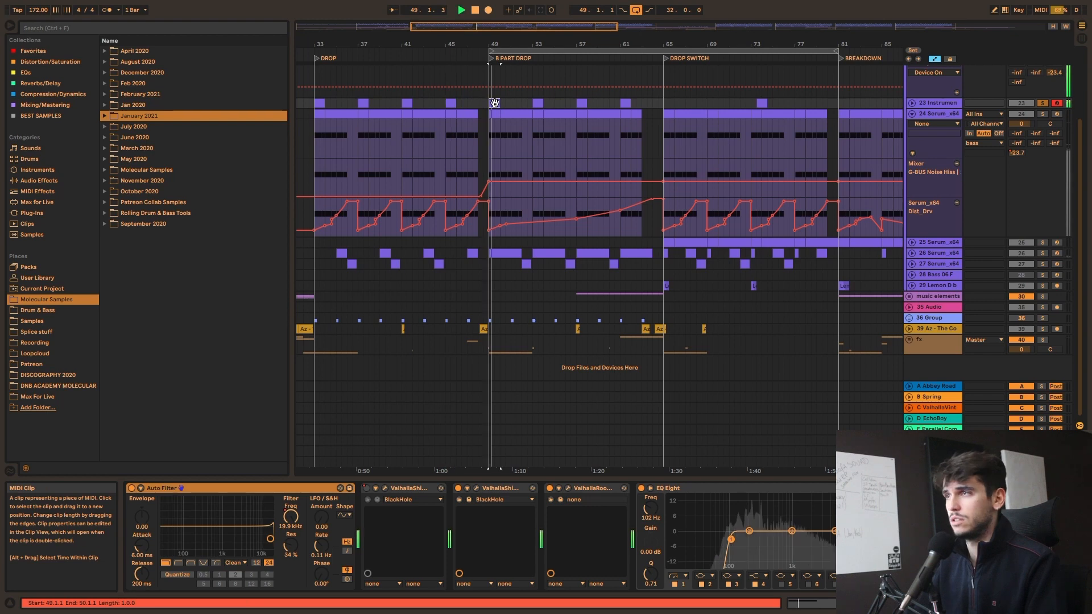
{"action": "left_click", "coordinate": [451, 103]}
{"action": "key", "text": "space"}
{"action": "key", "text": "space"}
{"action": "left_click", "coordinate": [495, 103]}
{"action": "key", "text": "space"}
{"action": "key", "text": "space"}
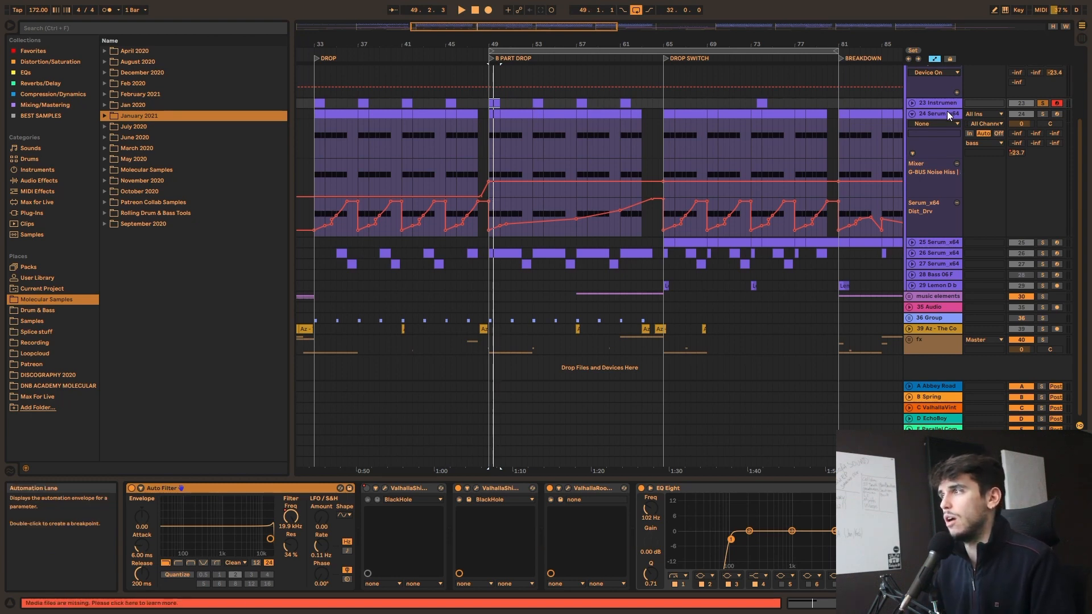
- Zoom in on the B Part Drop and replay track 23's clip at bar 49
{"action": "left_click_drag", "start_coordinate": [501, 27], "coordinate": [502, 53]}
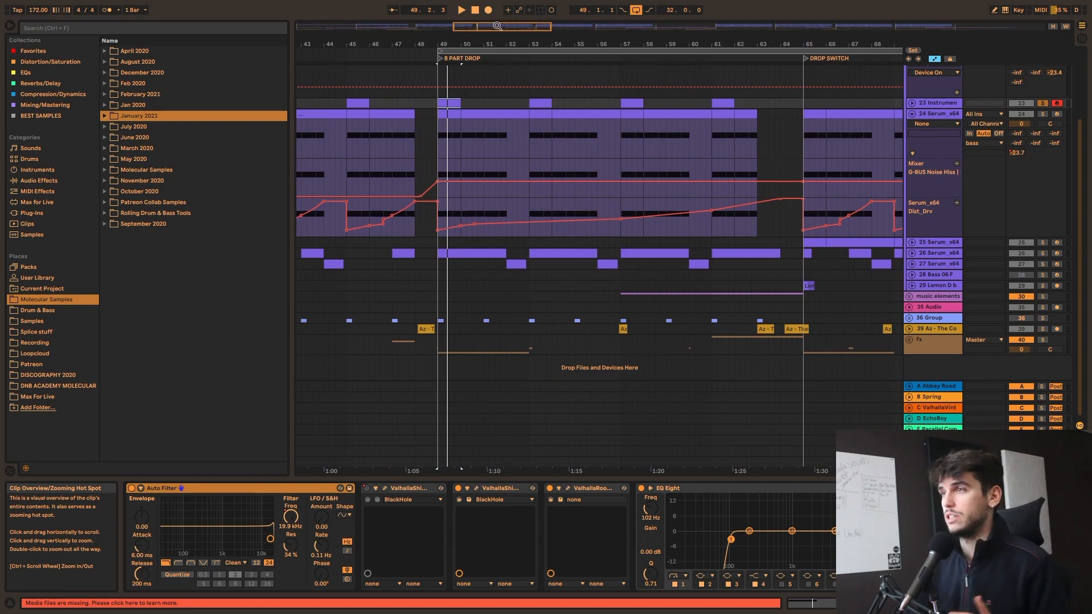
{"action": "key", "text": "space"}
{"action": "key", "text": "space"}
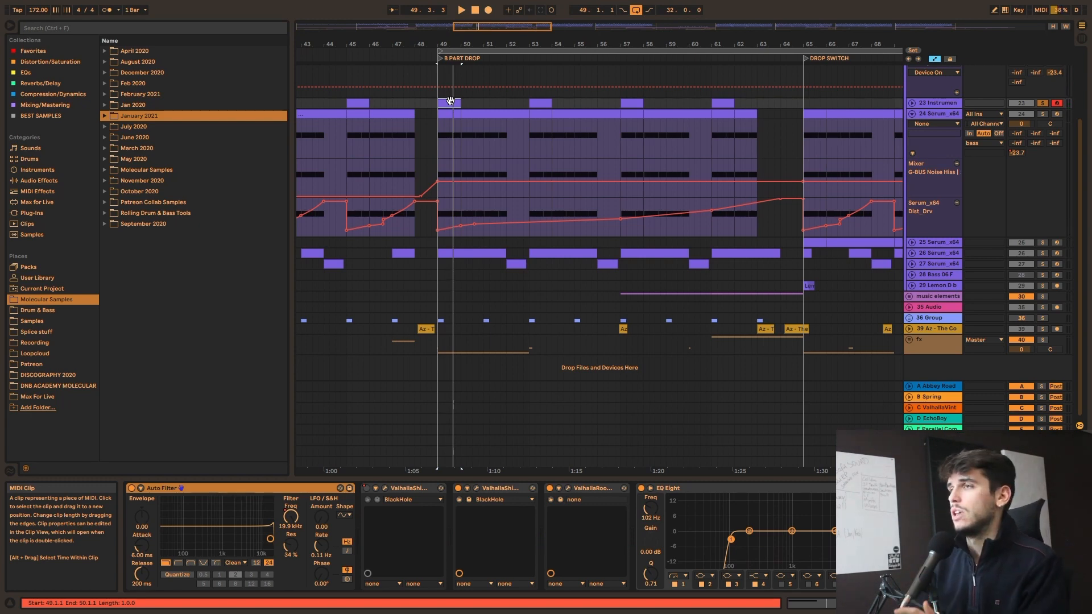
- Solo track 24 and compare its bass part at bar 33 of the Drop with bar 49 of the B Part Drop
{"action": "left_click", "coordinate": [456, 128]}
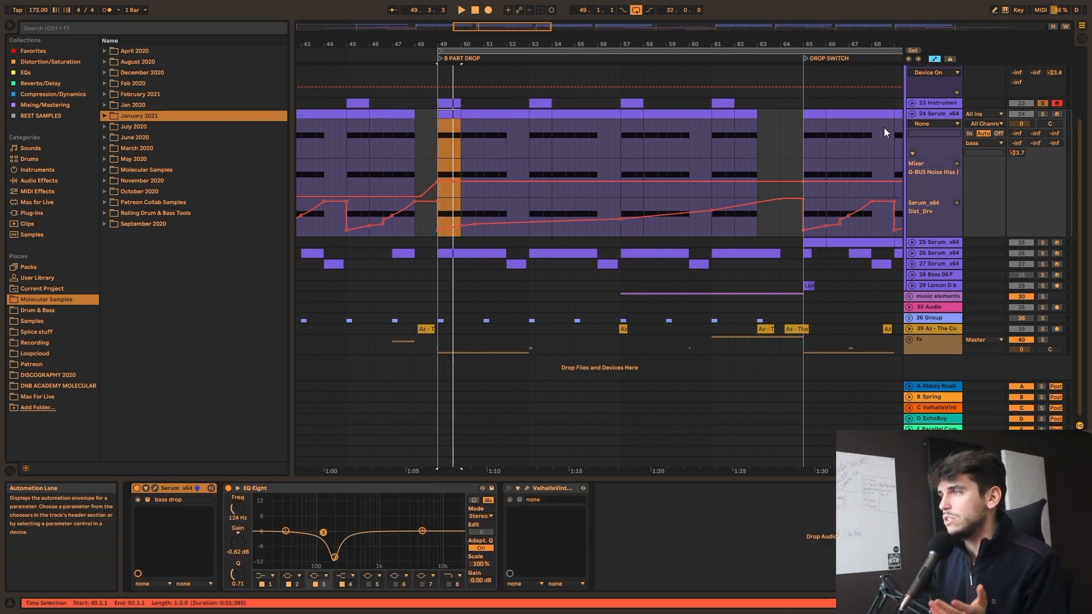
{"action": "key", "text": "space"}
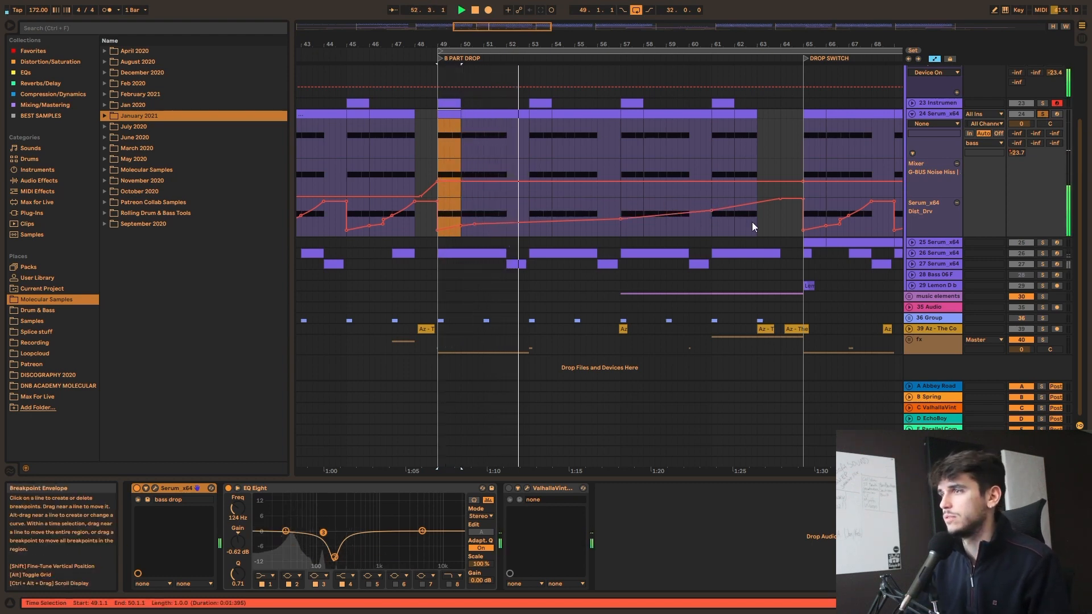
{"action": "left_click_drag", "start_coordinate": [493, 27], "coordinate": [484, 6]}
{"action": "left_click", "coordinate": [374, 113]}
{"action": "key", "text": "space"}
{"action": "key", "text": "space"}
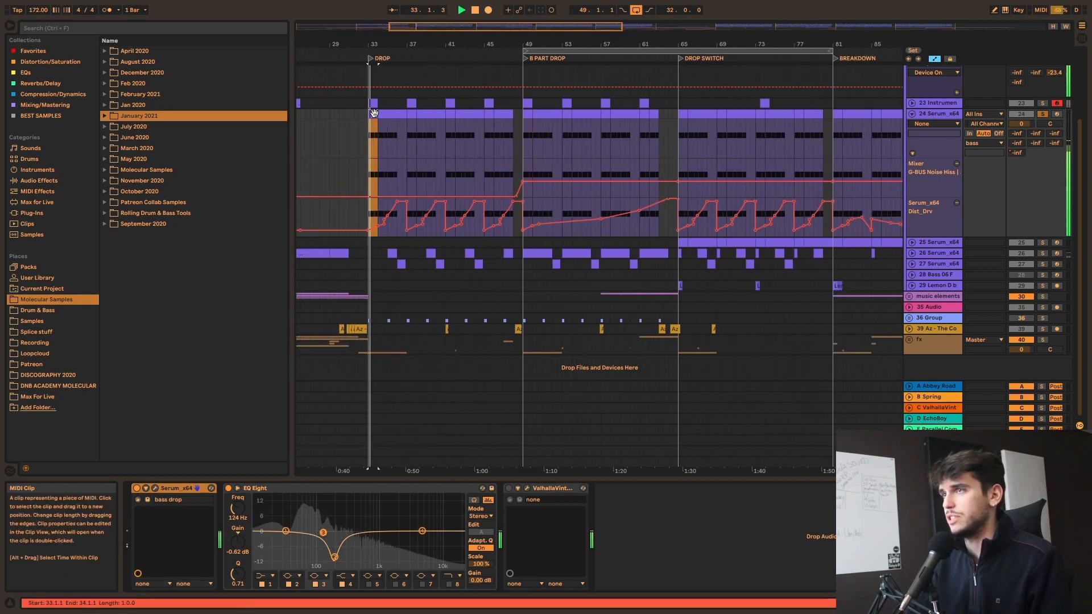
{"action": "left_click", "coordinate": [528, 113]}
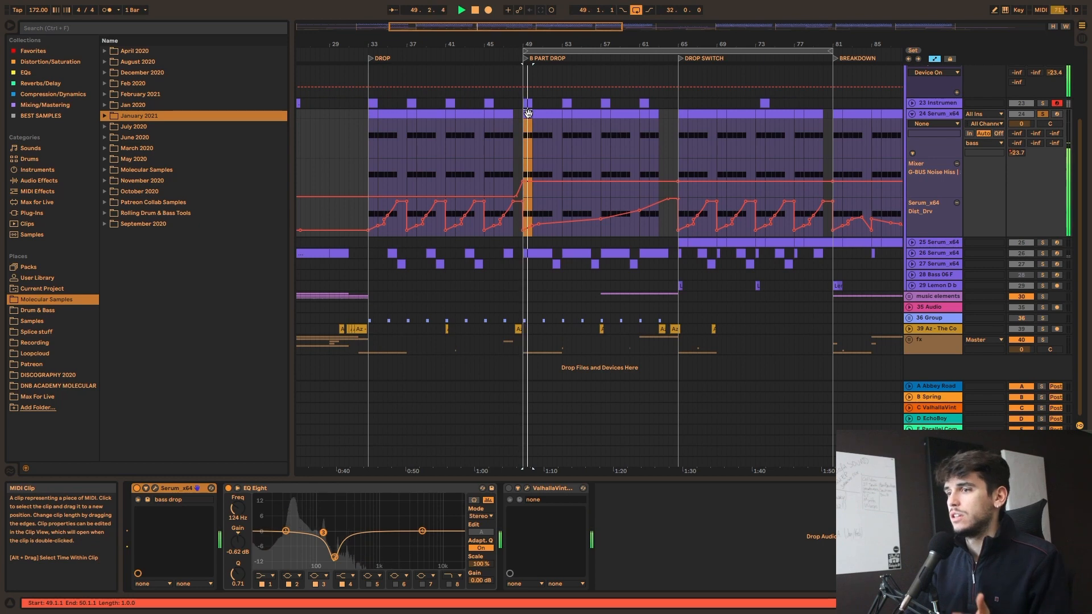
{"action": "left_click_drag", "start_coordinate": [521, 27], "coordinate": [520, 54]}
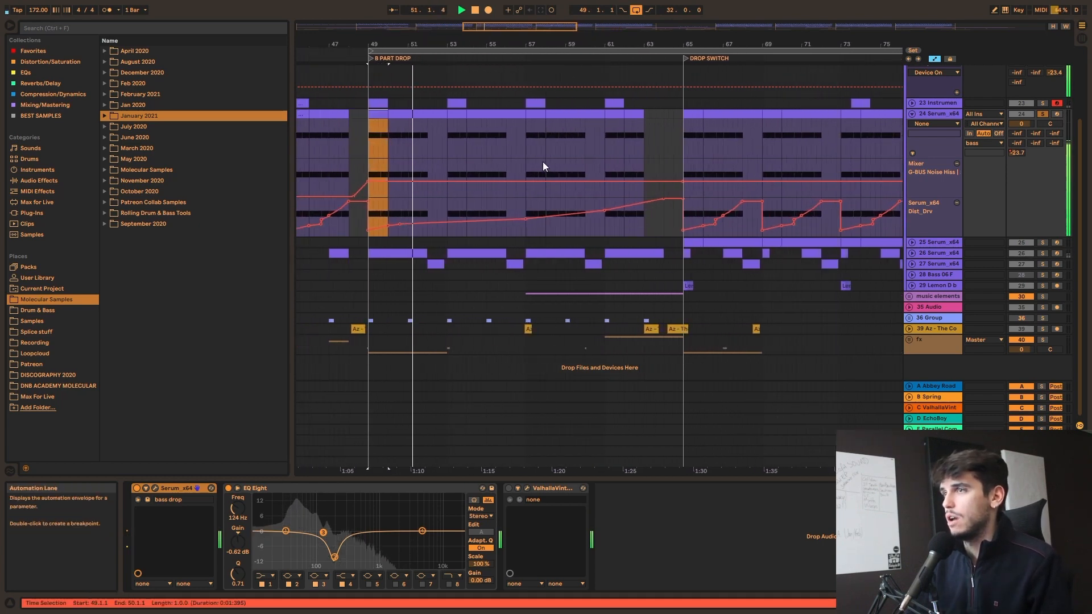
- Solo and unfold track 26, play its part near the end of the B Part Drop, and fold the track again
{"action": "left_click", "coordinate": [913, 253]}
{"action": "left_click", "coordinate": [398, 253]}
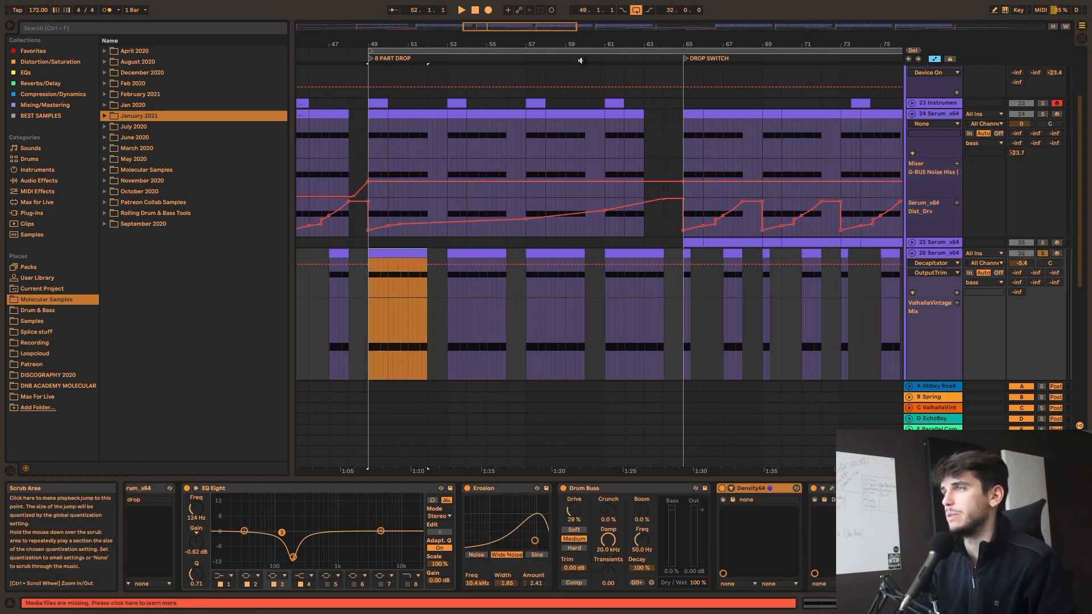
{"action": "left_click", "coordinate": [611, 60]}
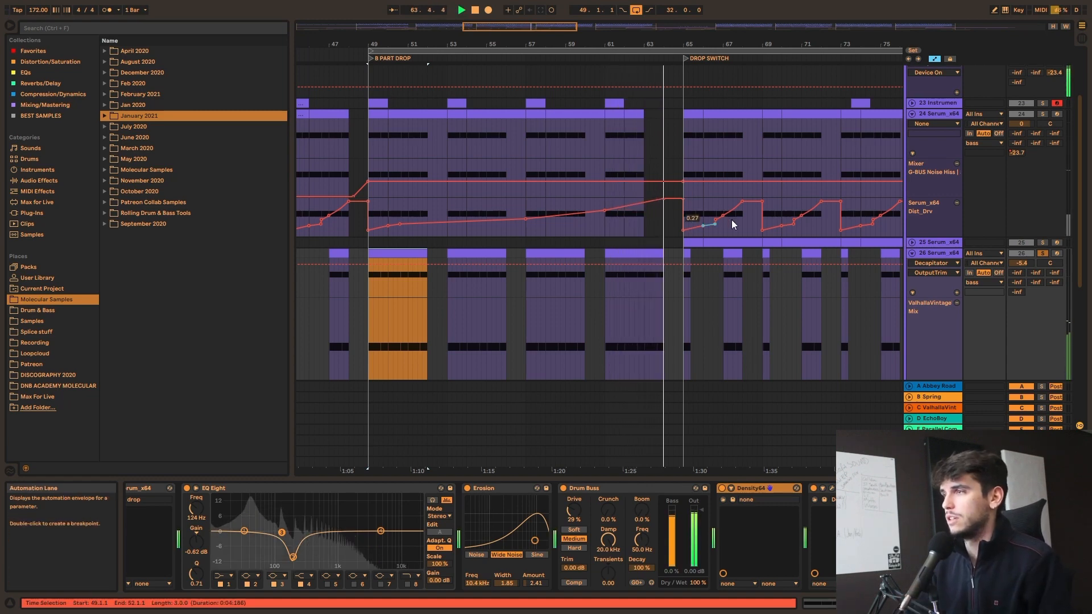
{"action": "scroll", "coordinate": [926, 210], "scroll_direction": "down", "scroll_amount": 3}
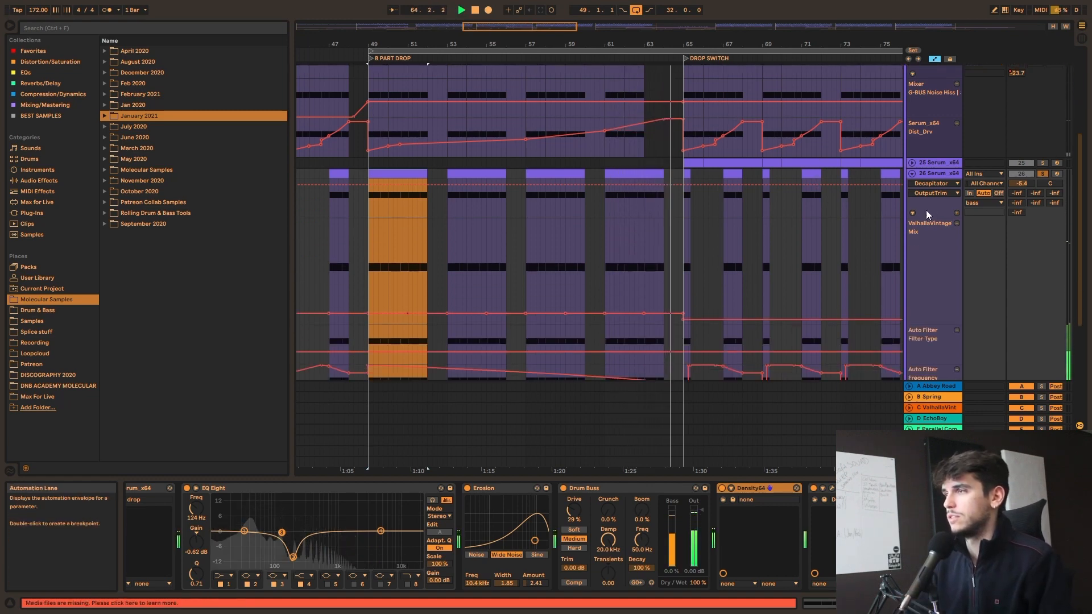
{"action": "left_click", "coordinate": [913, 174]}
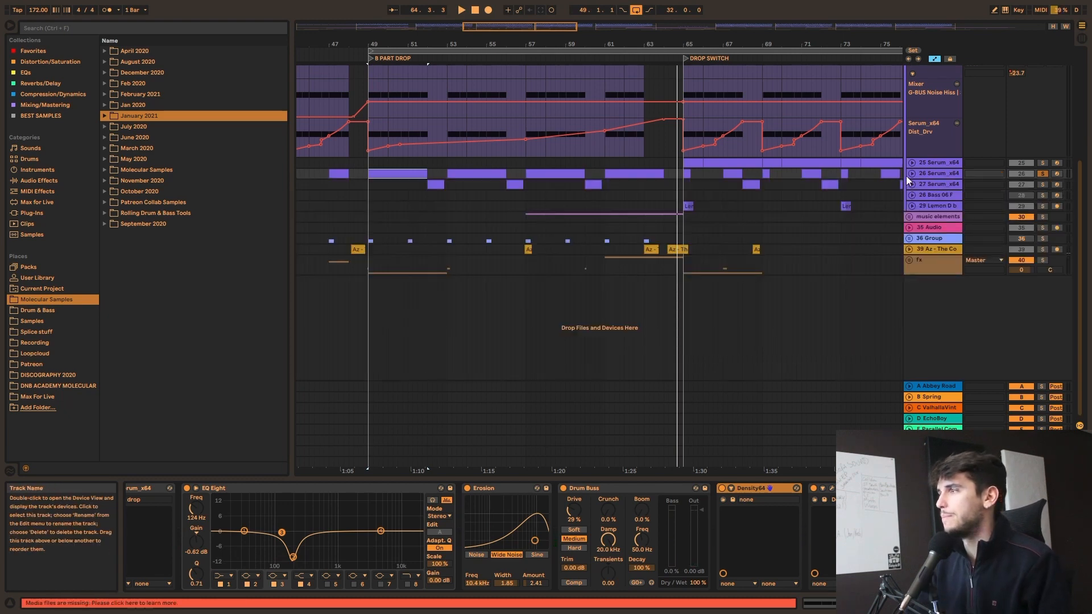
- Loop the 16-bar Drop Switch section from bar 65 and place the insert marker at its start on track 23
{"action": "scroll", "coordinate": [662, 185], "scroll_direction": "up", "scroll_amount": 2}
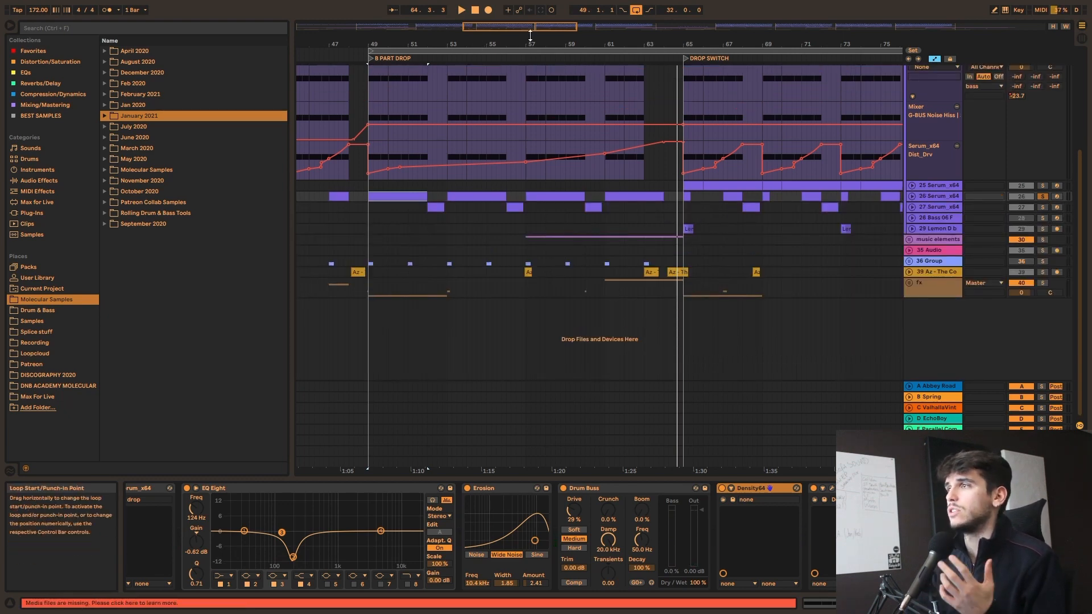
{"action": "left_click_drag", "start_coordinate": [525, 27], "coordinate": [537, 140]}
{"action": "scroll", "coordinate": [512, 105], "scroll_direction": "up", "scroll_amount": 5}
{"action": "right_click", "coordinate": [451, 58]}
{"action": "left_click", "coordinate": [466, 100]}
{"action": "scroll", "coordinate": [467, 102], "scroll_direction": "up", "scroll_amount": 5}
{"action": "scroll", "coordinate": [489, 164], "scroll_direction": "down", "scroll_amount": 4}
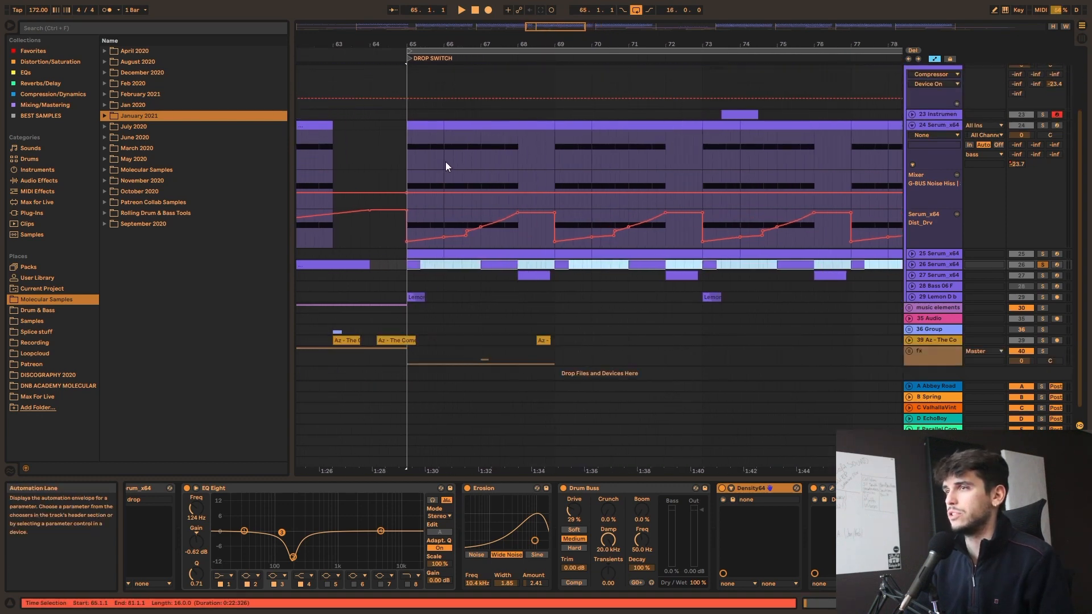
{"action": "scroll", "coordinate": [432, 148], "scroll_direction": "up", "scroll_amount": 3}
{"action": "left_click", "coordinate": [407, 148]}
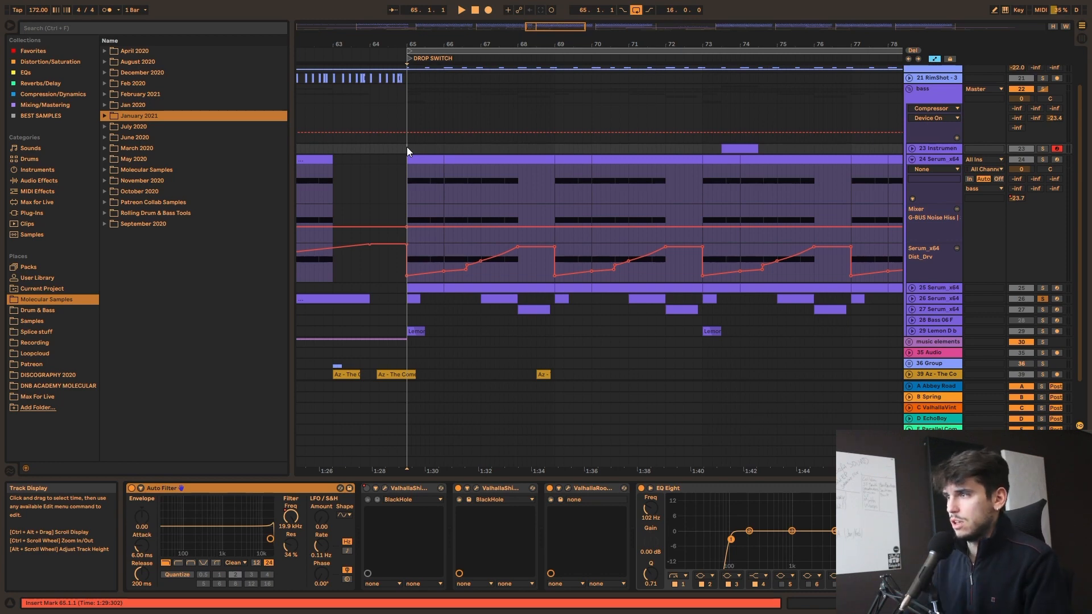
- Solo track 29, select its Lemon D bass clip at bar 65, and turn off all five devices in its chain
{"action": "left_click", "coordinate": [415, 331]}
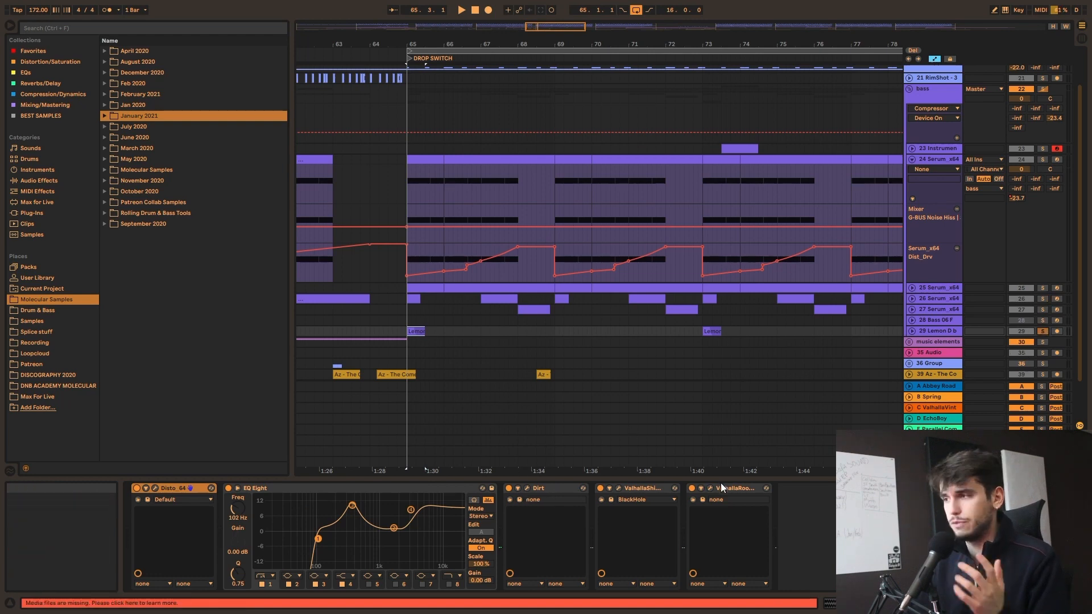
{"action": "left_click", "coordinate": [340, 489]}
{"action": "left_click", "coordinate": [738, 488], "text": "shift"}
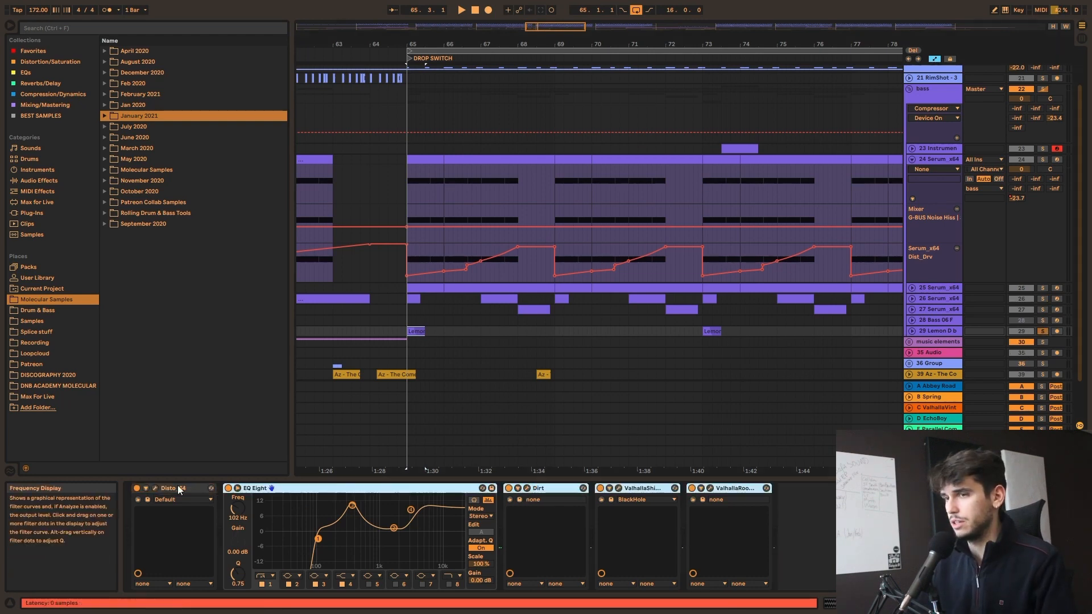
{"action": "left_click", "coordinate": [155, 488]}
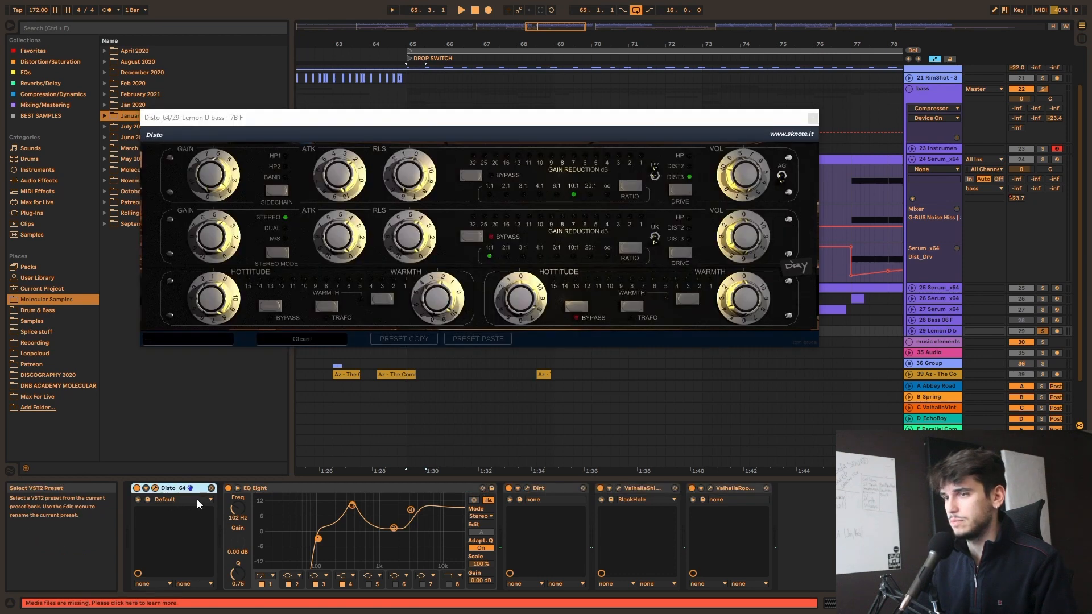
{"action": "left_click", "coordinate": [728, 490], "text": "shift"}
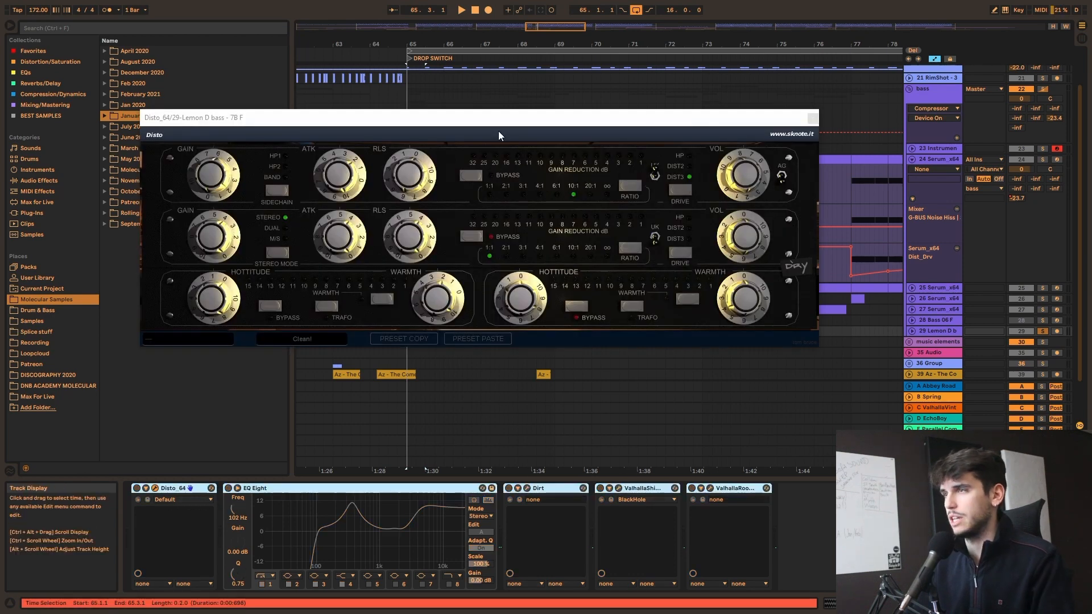
{"action": "left_click_drag", "start_coordinate": [498, 131], "coordinate": [600, 262]}
{"action": "left_click", "coordinate": [917, 253]}
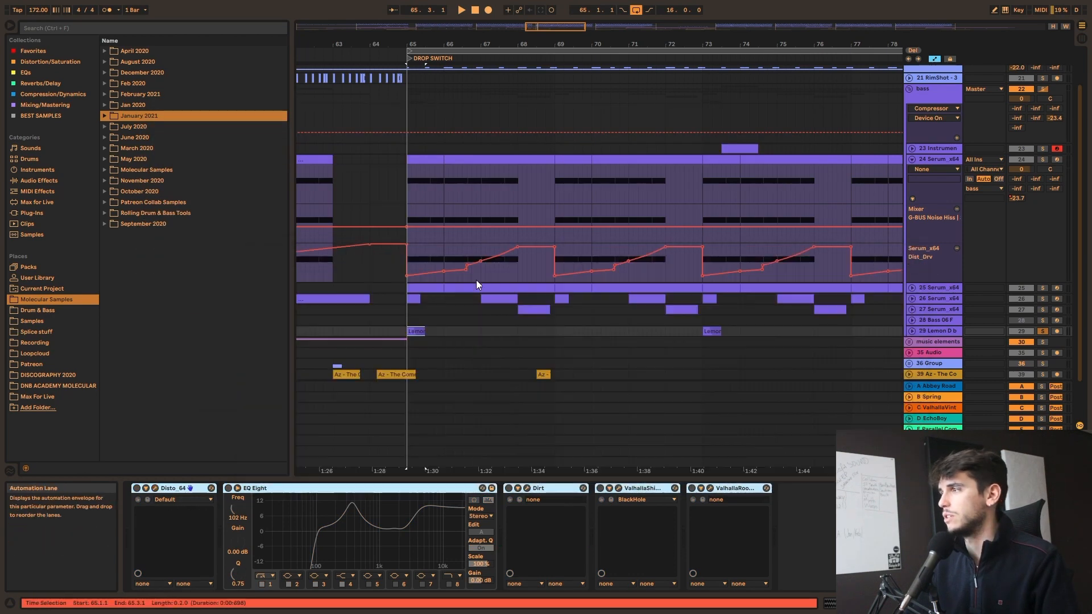
- Play the Lemon D bass clip dry, then reactivate all its devices and hear the processed sound
{"action": "left_click", "coordinate": [413, 331]}
{"action": "key", "text": "space"}
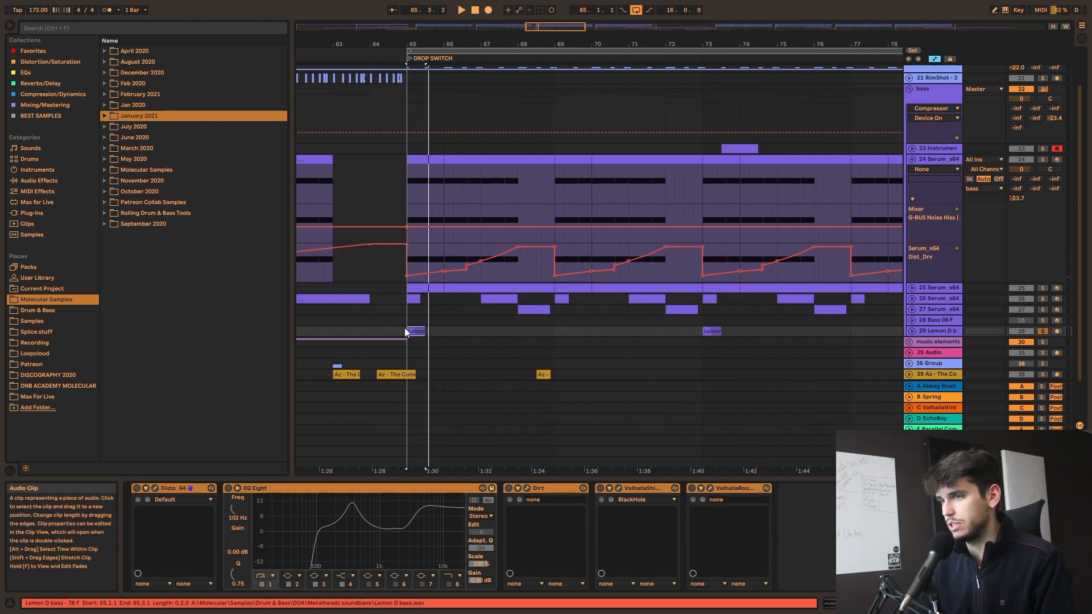
{"action": "left_click", "coordinate": [174, 488]}
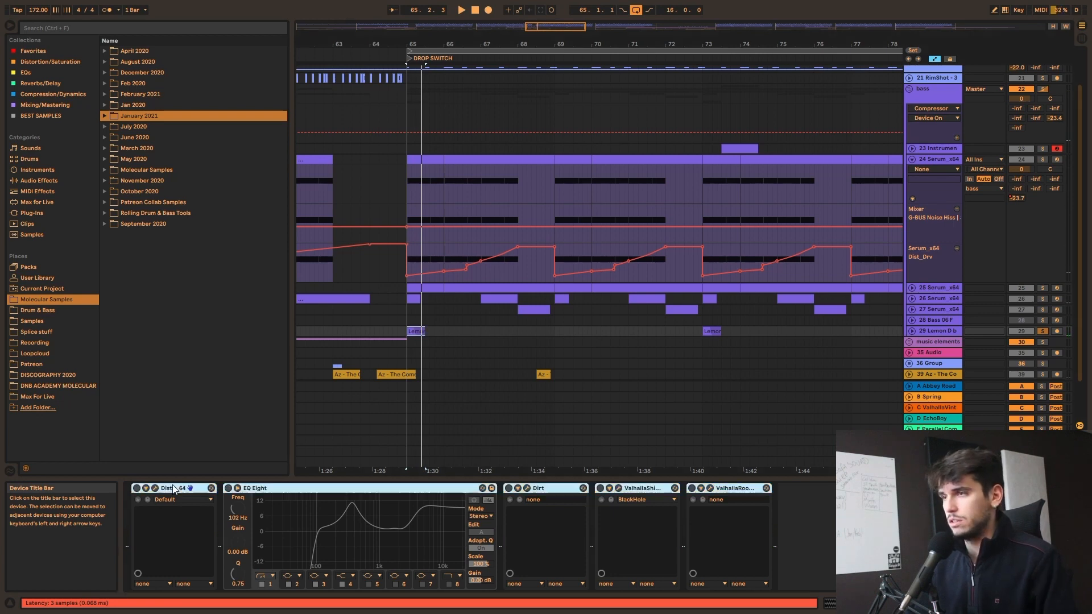
{"action": "left_click", "coordinate": [735, 489], "text": "shift"}
{"action": "key", "text": "0"}
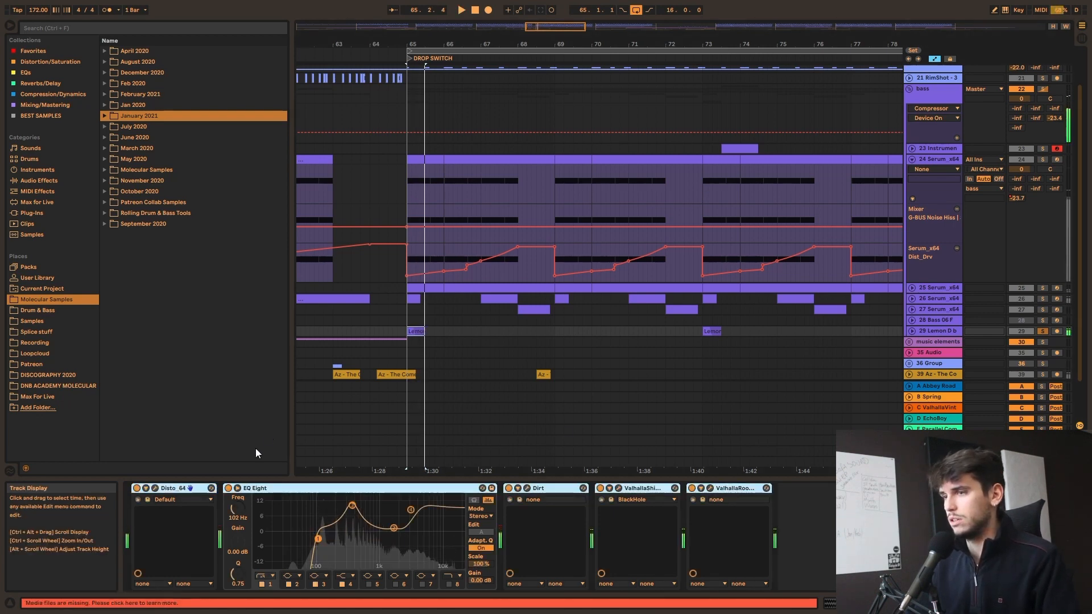
- Inspect the Disto plug-in settings on track 29, close its window, and select EQ Eight
{"action": "left_click", "coordinate": [154, 488]}
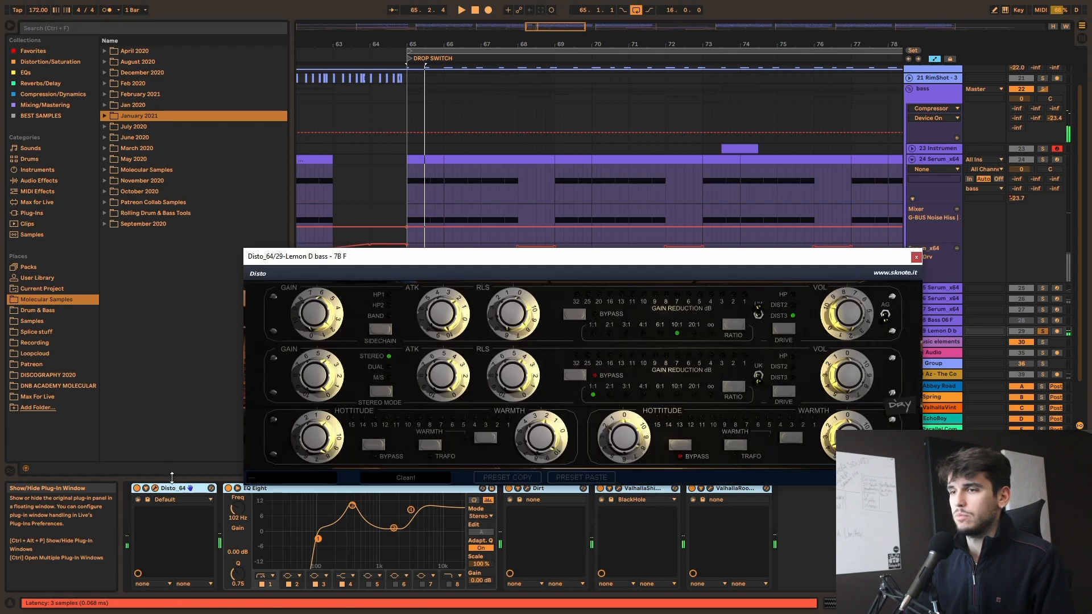
{"action": "left_click", "coordinate": [916, 258]}
{"action": "left_click", "coordinate": [290, 490]}
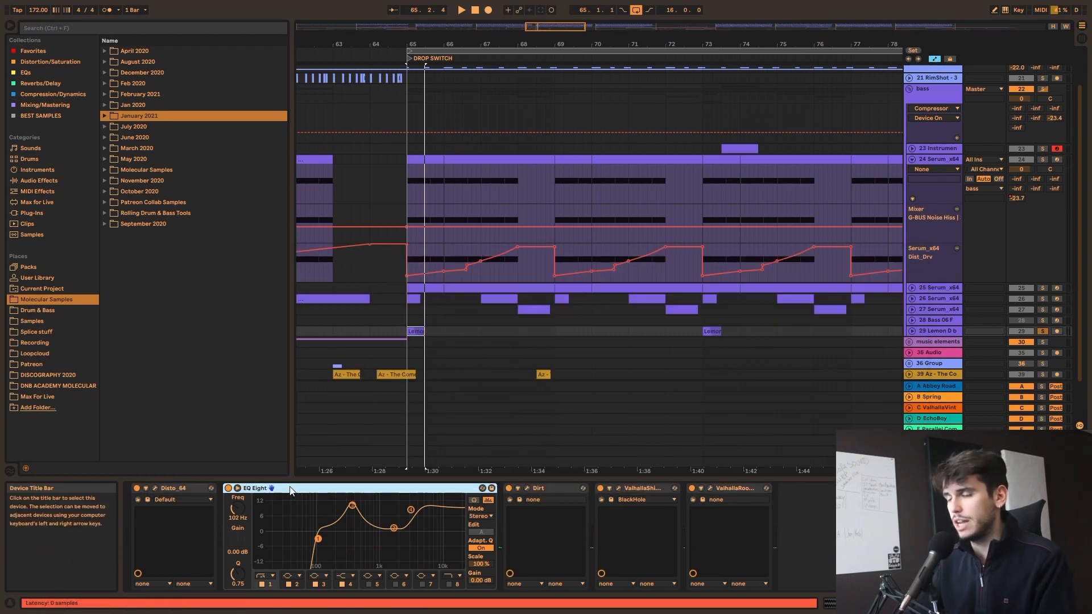
- Try EQ Eight's band 3 boost at 188 Hz and 11.5 dB on the Lemon D bass clip, then undo the change
{"action": "left_click", "coordinate": [353, 507]}
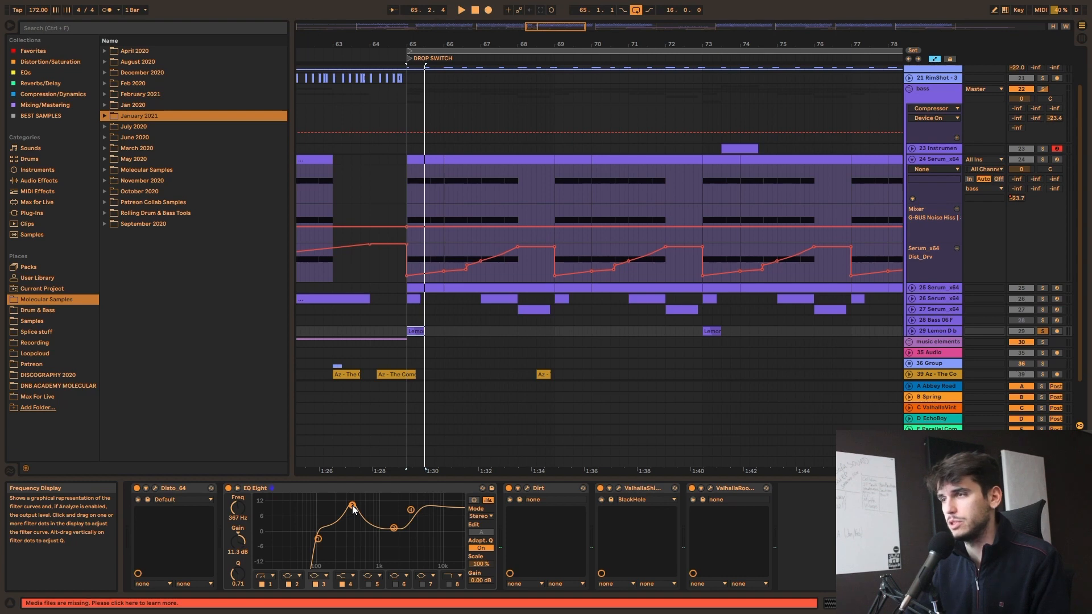
{"action": "mouse_move", "coordinate": [352, 507]}
{"action": "left_mouse_down"}
{"action": "mouse_move", "coordinate": [365, 505]}
{"action": "mouse_move", "coordinate": [334, 504]}
{"action": "left_mouse_up"}
{"action": "key", "text": "space"}
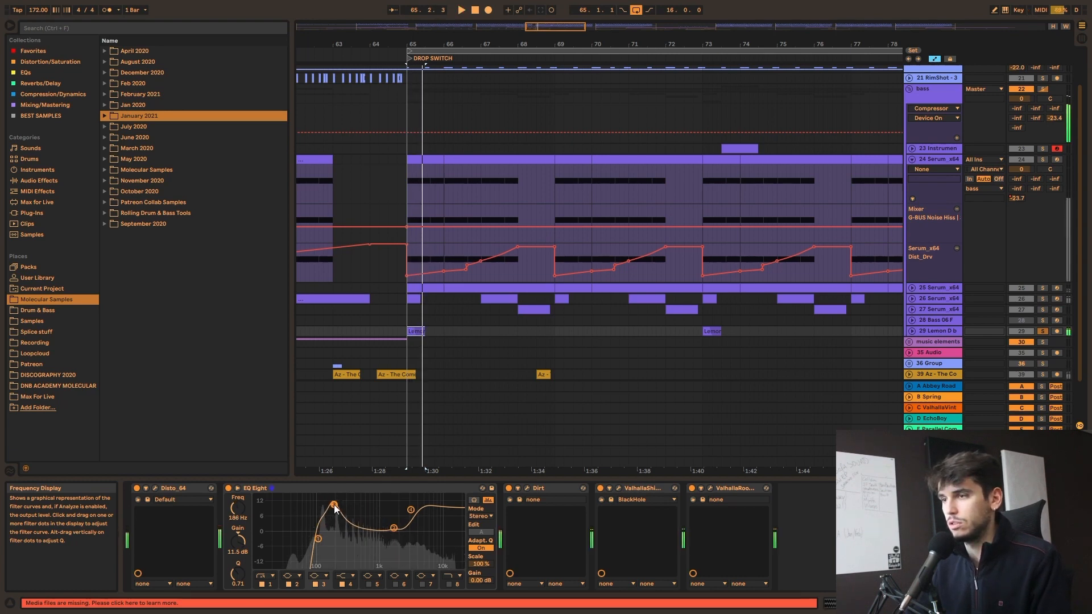
{"action": "key", "text": "ctrl+z"}
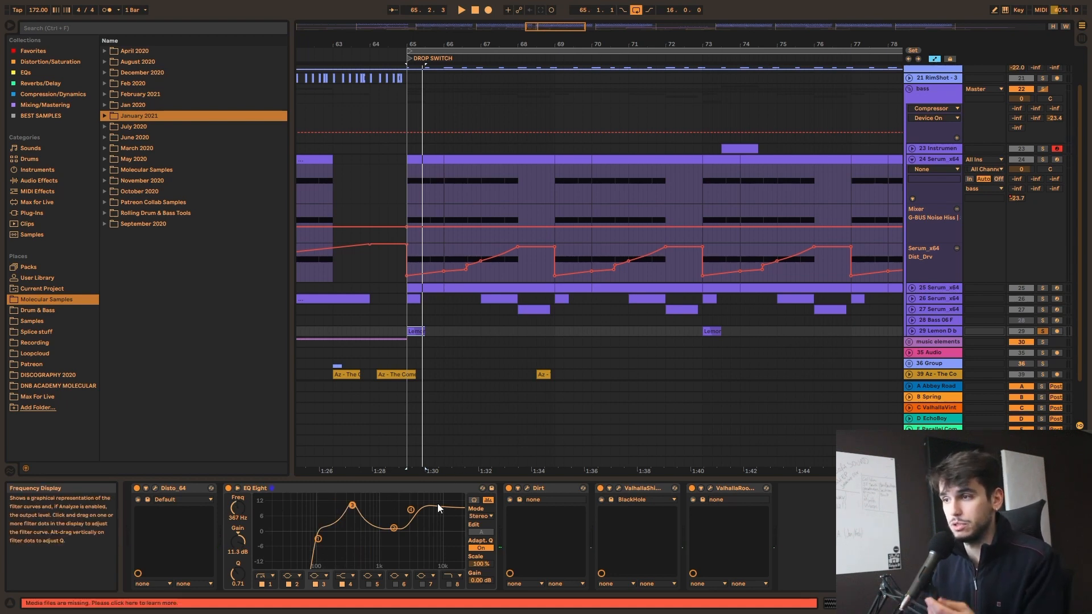
- Inspect the Dirt distortion settings and audition the Lemon D bass clip with the plug-in bypassed and active
{"action": "left_click", "coordinate": [527, 488]}
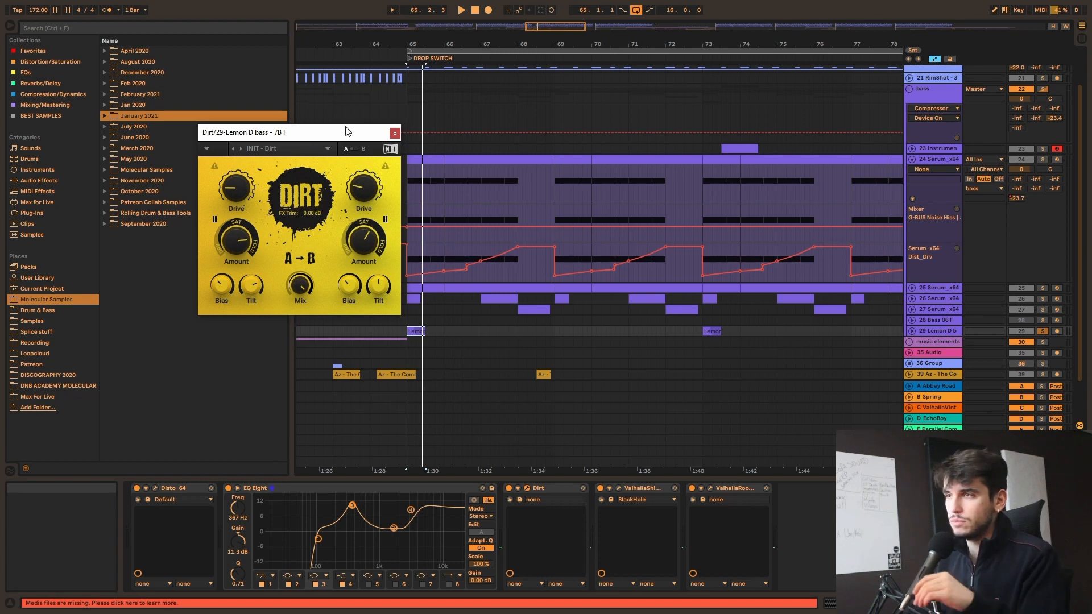
{"action": "left_click", "coordinate": [394, 134]}
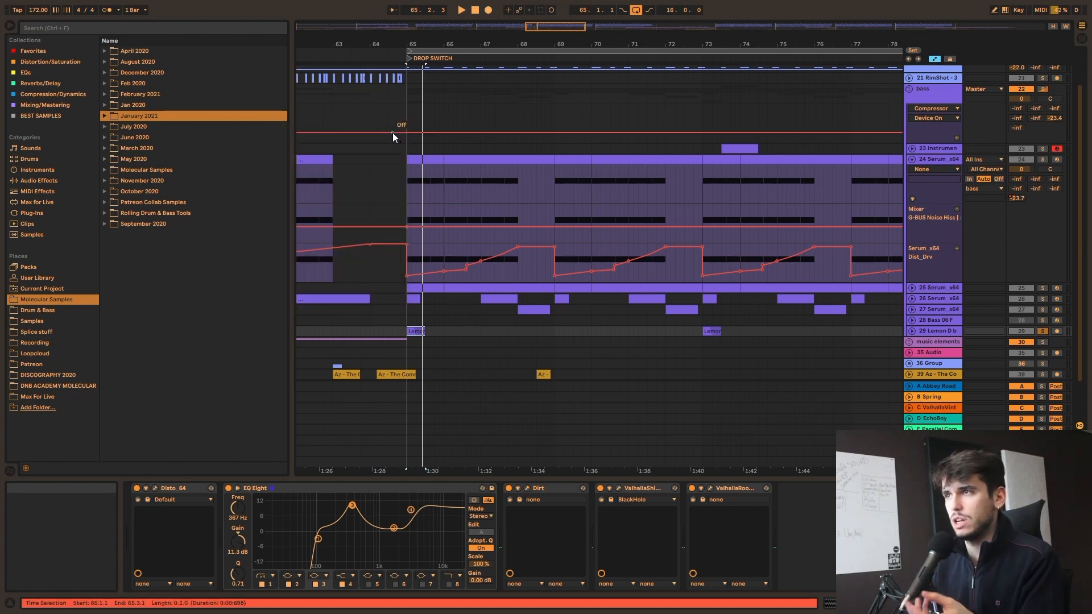
{"action": "left_click", "coordinate": [520, 488]}
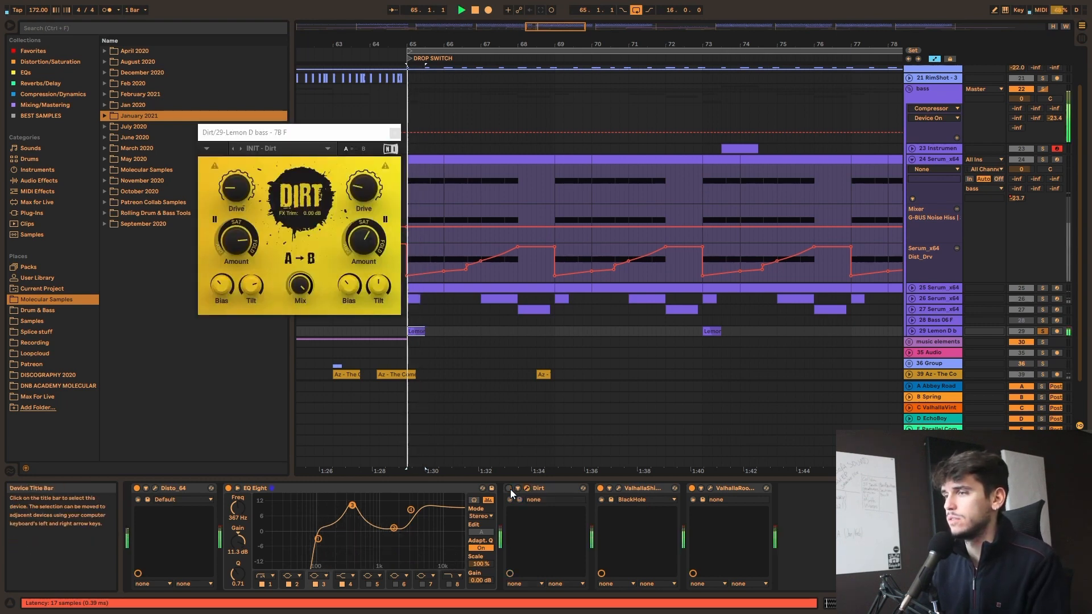
{"action": "left_click", "coordinate": [394, 134]}
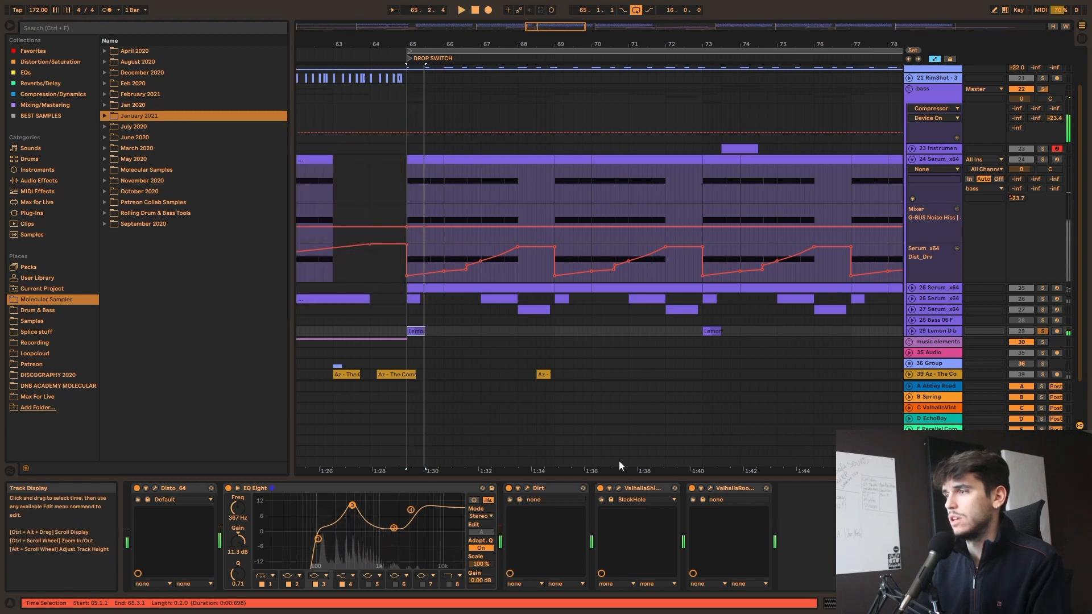
- Open ValhallaShimmer on track 29 and set its mix to 0.11 while playing the clip
{"action": "left_click", "coordinate": [608, 493]}
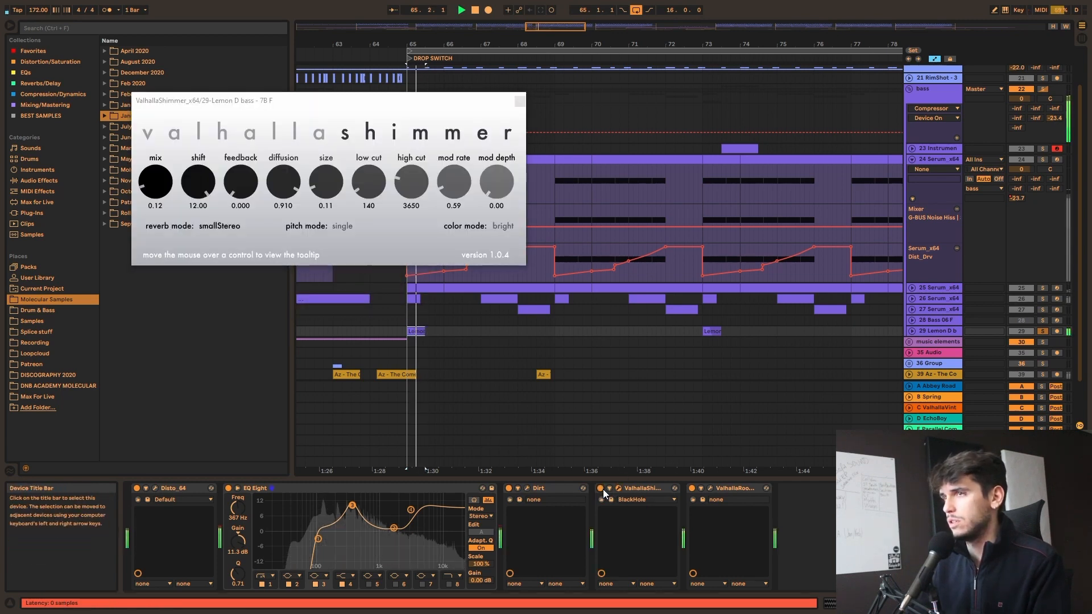
{"action": "left_click_drag", "start_coordinate": [152, 181], "coordinate": [167, 306]}
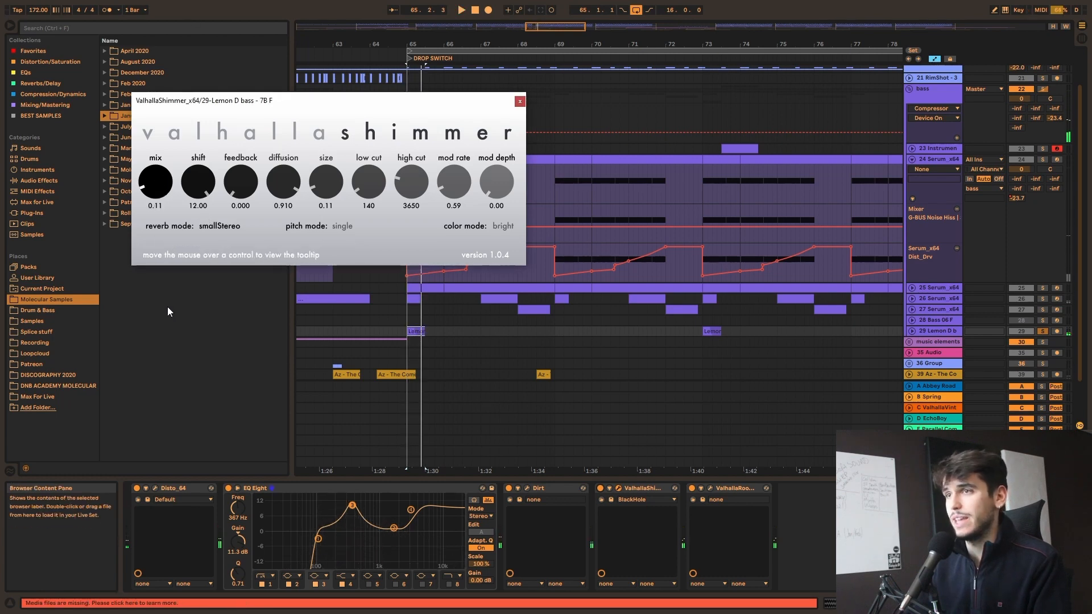
- Inspect ValhallaRoom and compare the clip with that reverb off and on, then close both reverb windows
{"action": "left_click", "coordinate": [708, 488]}
{"action": "left_click", "coordinate": [691, 488]}
{"action": "key", "text": "space"}
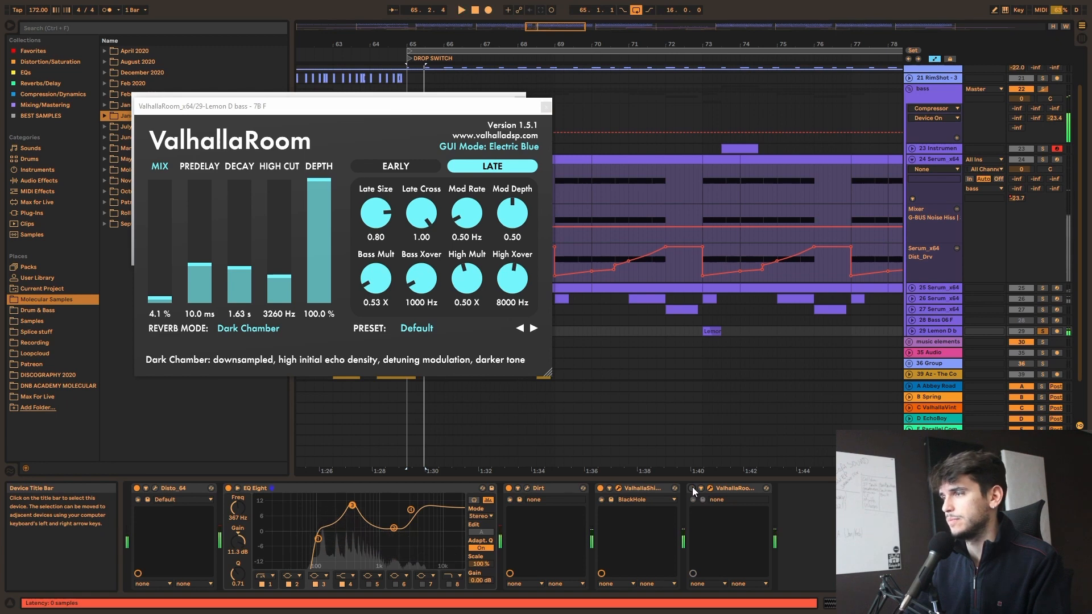
{"action": "left_click", "coordinate": [693, 488]}
{"action": "key", "text": "space"}
{"action": "left_click", "coordinate": [545, 107]}
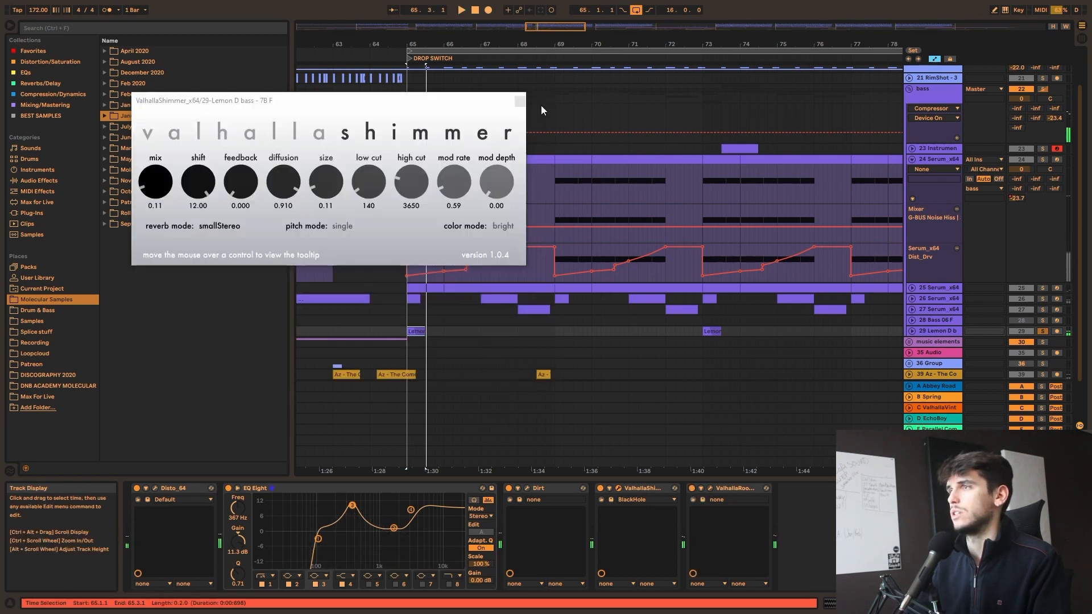
{"action": "left_click", "coordinate": [521, 94]}
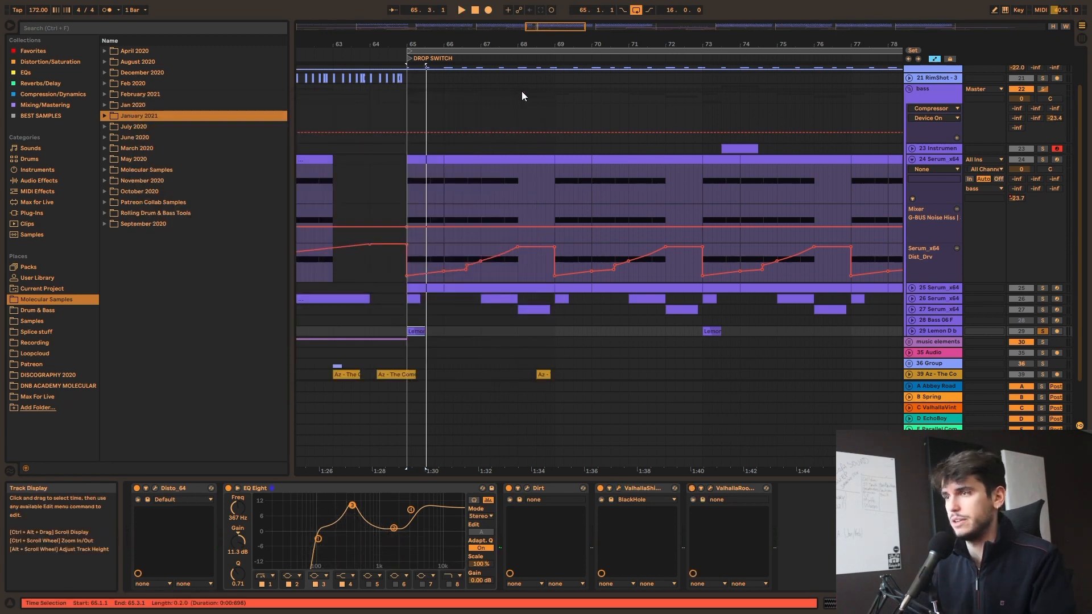
- Play the clip on track 23 at the start of the B part drop with that track soloed
{"action": "left_click_drag", "start_coordinate": [514, 44], "coordinate": [666, 23]}
{"action": "left_click", "coordinate": [467, 149]}
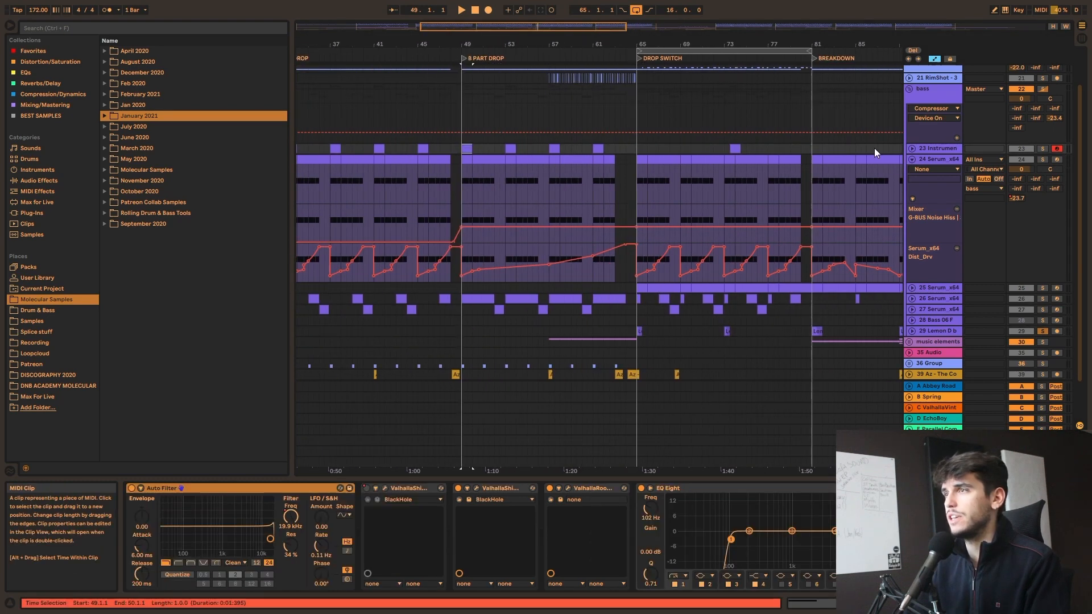
{"action": "key", "text": "space"}
{"action": "left_click", "coordinate": [1043, 149]}
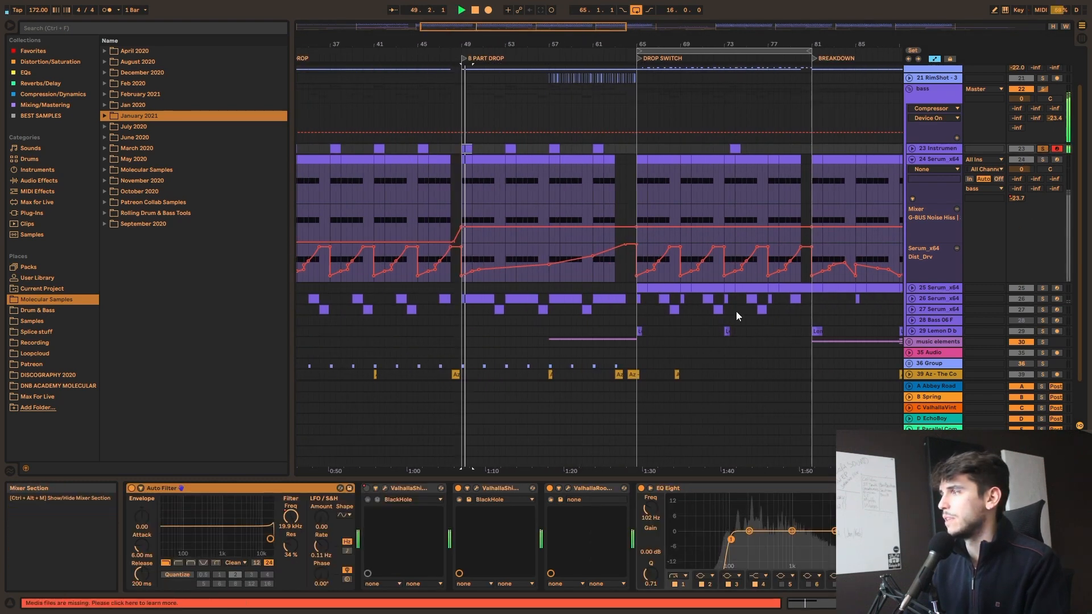
- Select the Lemon D bass clip at the start of the drop switch and solo track 29
{"action": "left_click", "coordinate": [639, 330]}
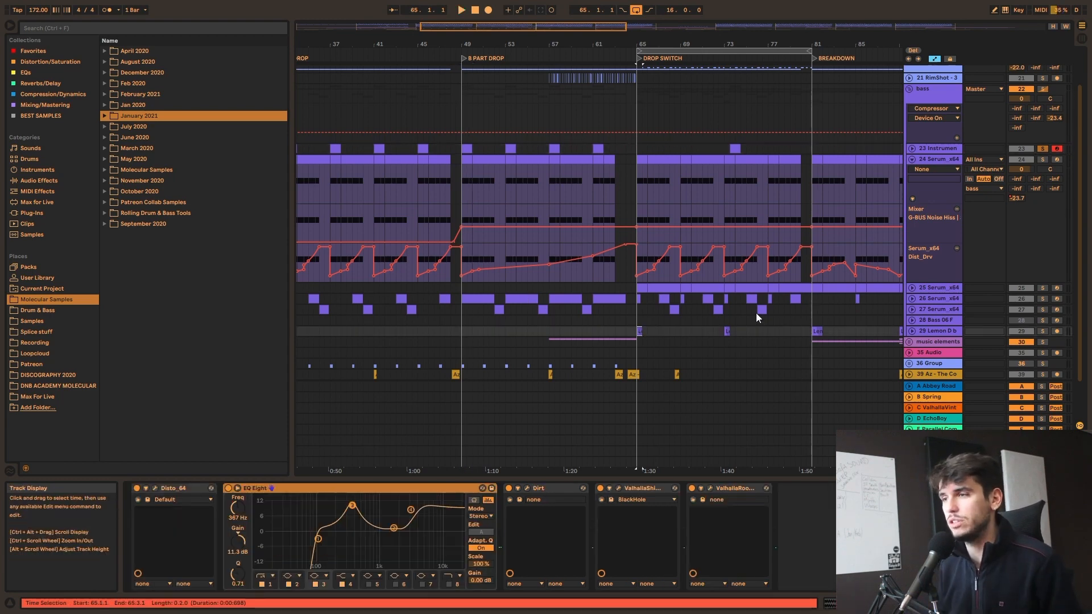
{"action": "left_click", "coordinate": [1043, 332]}
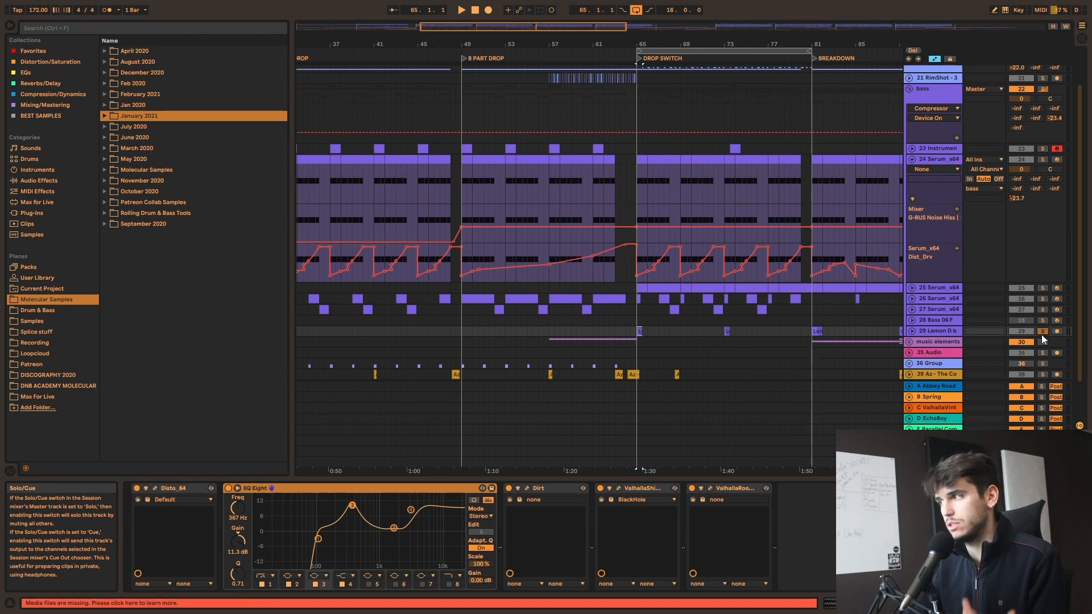
{"action": "left_click_drag", "start_coordinate": [721, 44], "coordinate": [599, 29]}
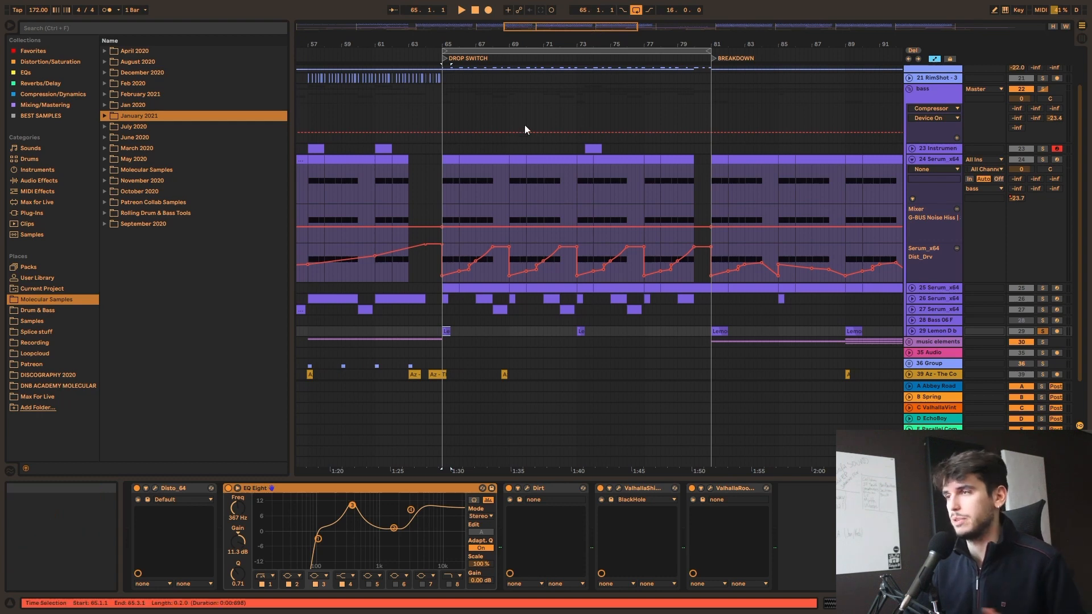
- Unfold and solo Serum track 26, and audition its short clip at the start of the drop switch
{"action": "left_click", "coordinate": [449, 302]}
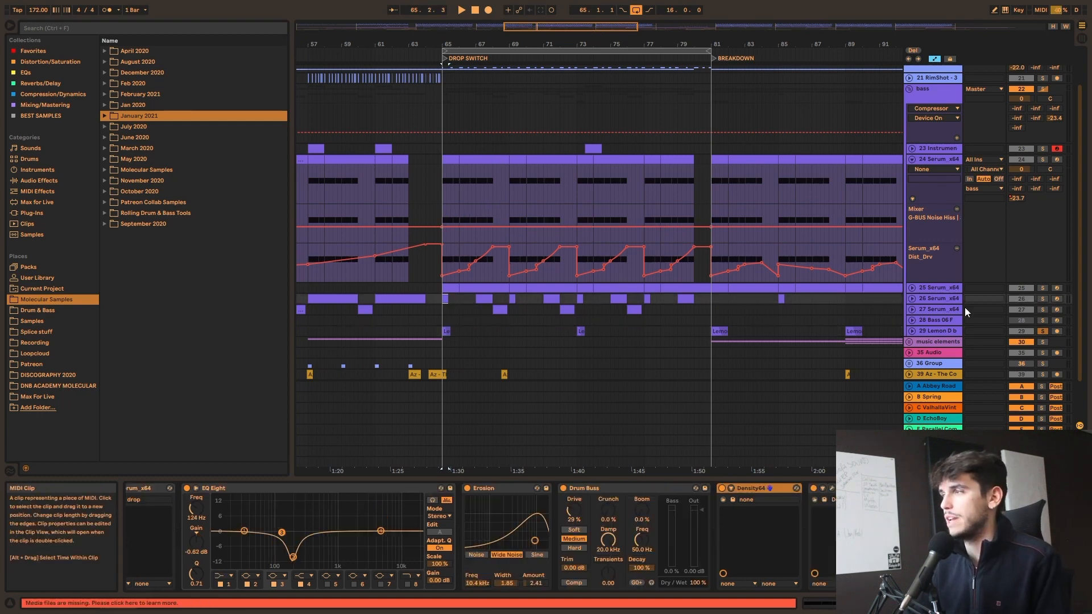
{"action": "left_click", "coordinate": [912, 298]}
{"action": "left_click", "coordinate": [1043, 299]}
{"action": "key", "text": "space"}
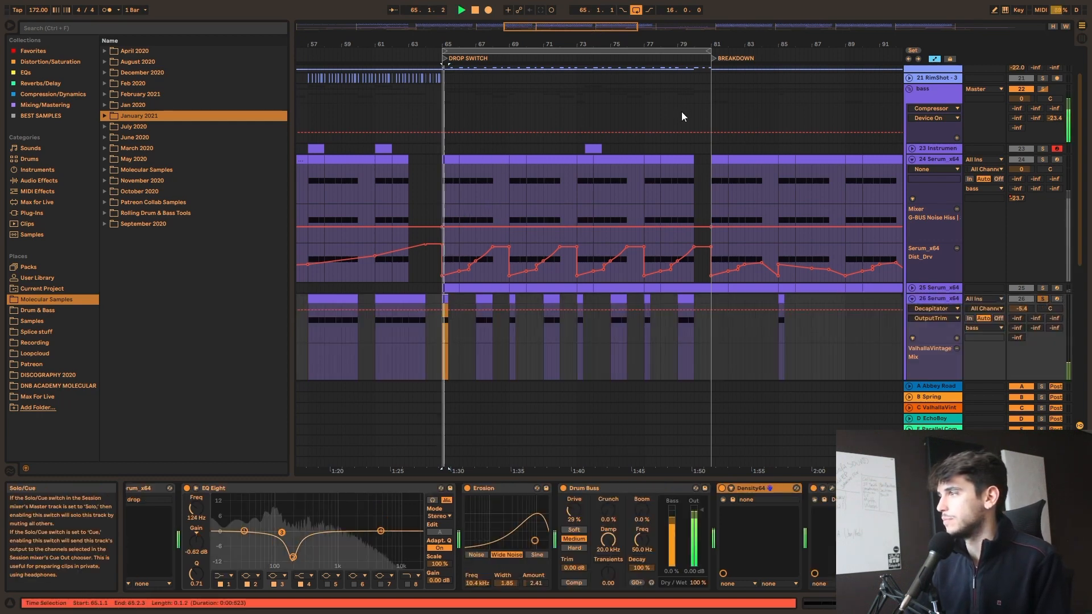
{"action": "left_click_drag", "start_coordinate": [536, 27], "coordinate": [514, 243]}
{"action": "key", "text": "space"}
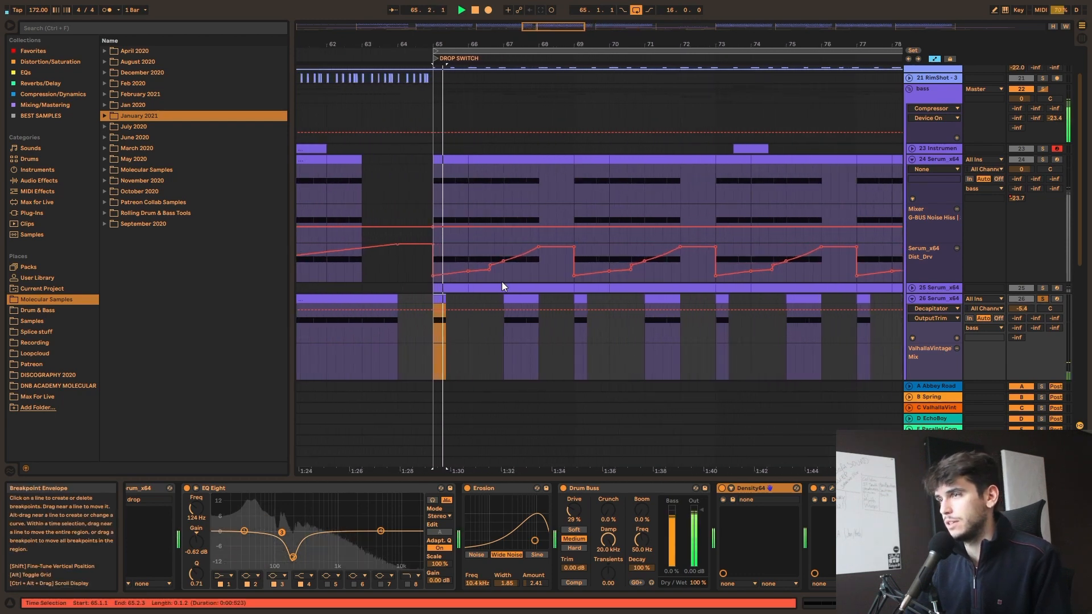
{"action": "key", "text": "space"}
- Play track 26's clip at bar 61, just before the drop switch, and review the track's automation lanes
{"action": "left_click_drag", "start_coordinate": [546, 27], "coordinate": [530, 2]}
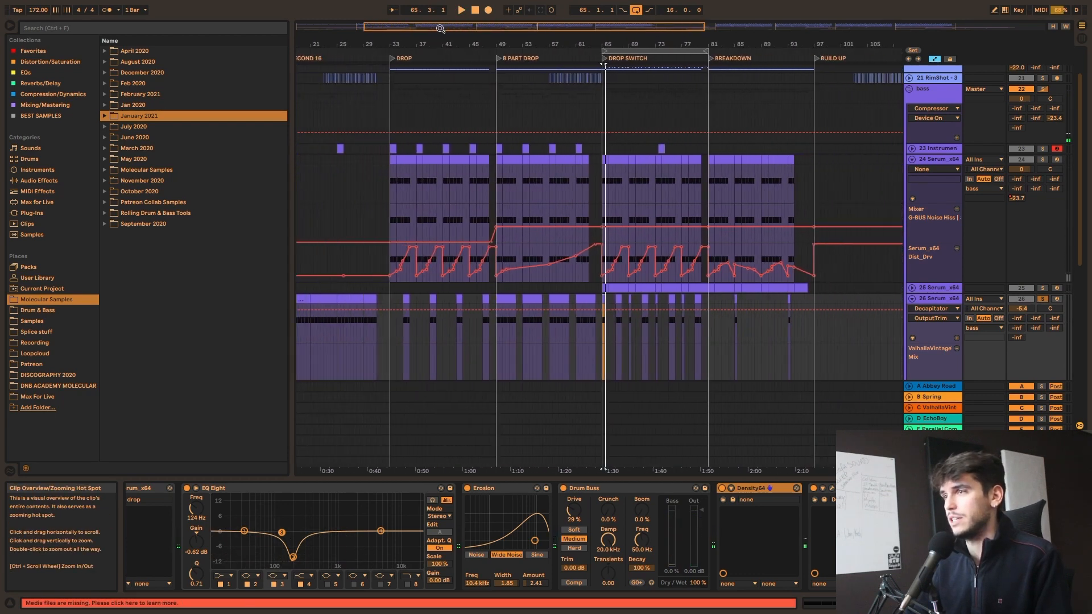
{"action": "scroll", "coordinate": [578, 286], "scroll_direction": "down", "scroll_amount": 3}
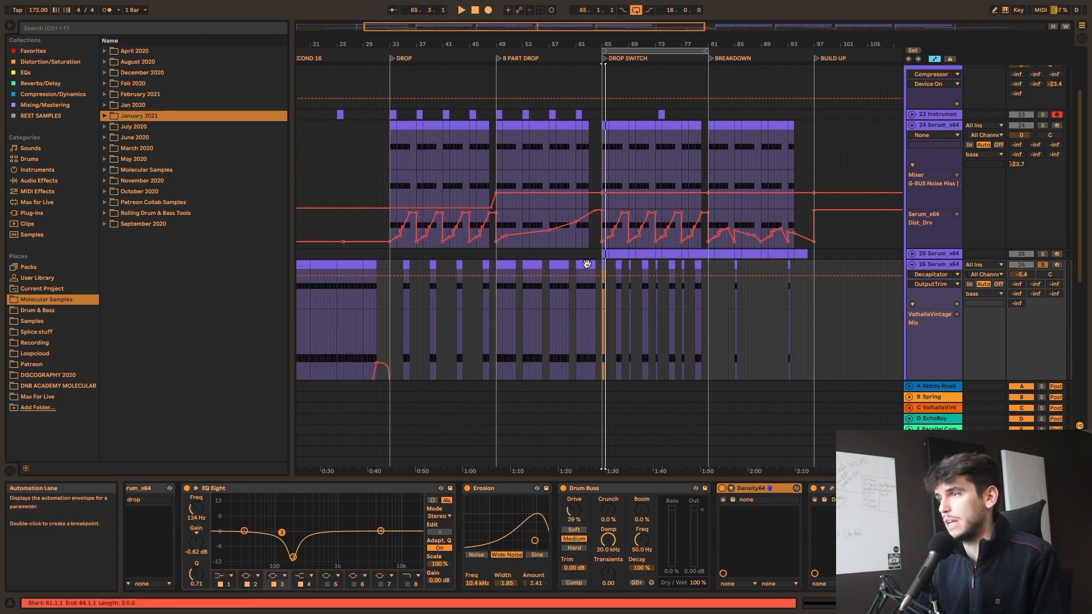
{"action": "left_click", "coordinate": [585, 264]}
{"action": "key", "text": "space"}
{"action": "scroll", "coordinate": [625, 263], "scroll_direction": "down", "scroll_amount": 8}
{"action": "scroll", "coordinate": [627, 263], "scroll_direction": "down", "scroll_amount": 3}
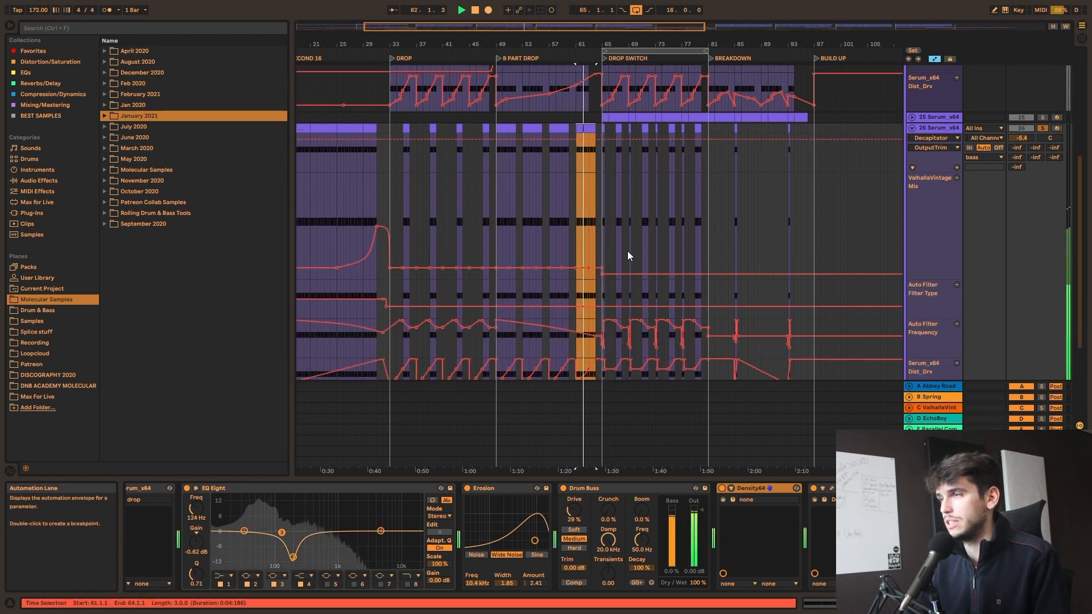
{"action": "left_click_drag", "start_coordinate": [561, 25], "coordinate": [539, 71]}
{"action": "key", "text": "space"}
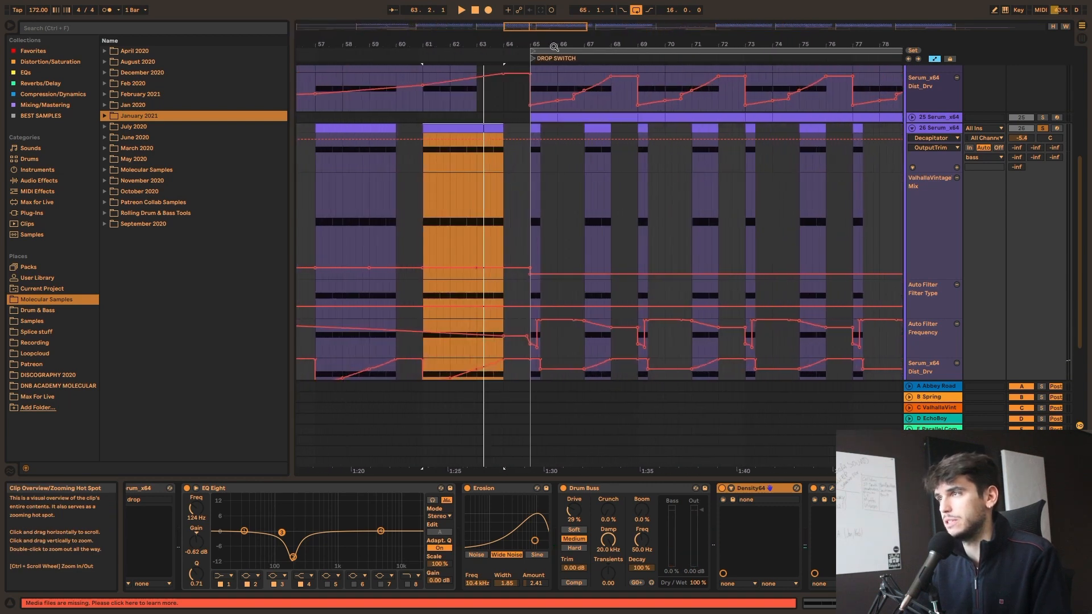
- Audition track 26's drop switch clips starting at bars 65, 67 and 69 in sequence
{"action": "left_click", "coordinate": [533, 127]}
{"action": "key", "text": "space"}
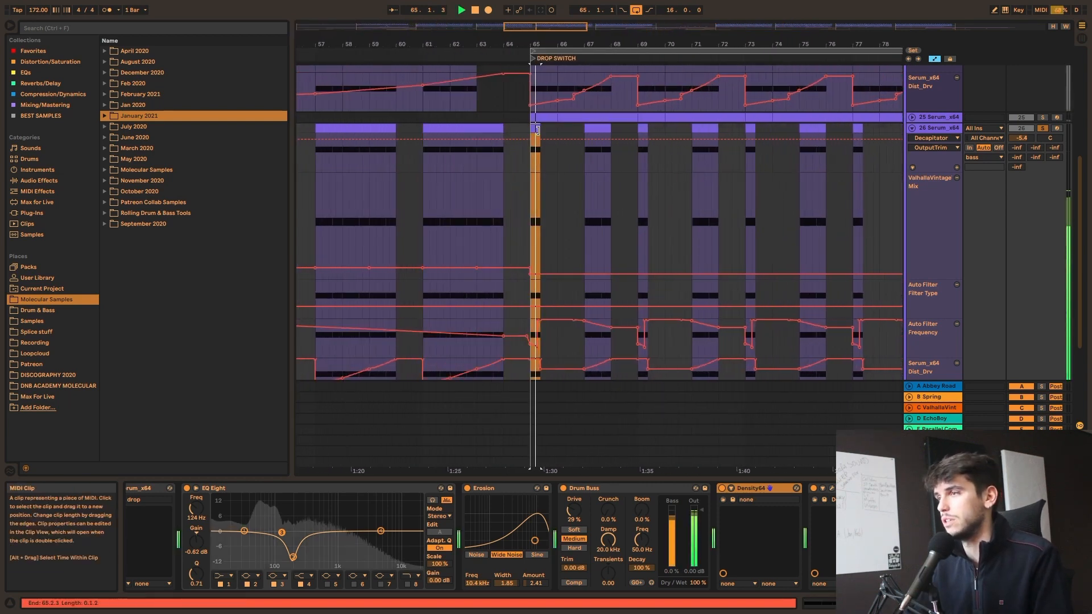
{"action": "left_click", "coordinate": [599, 127]}
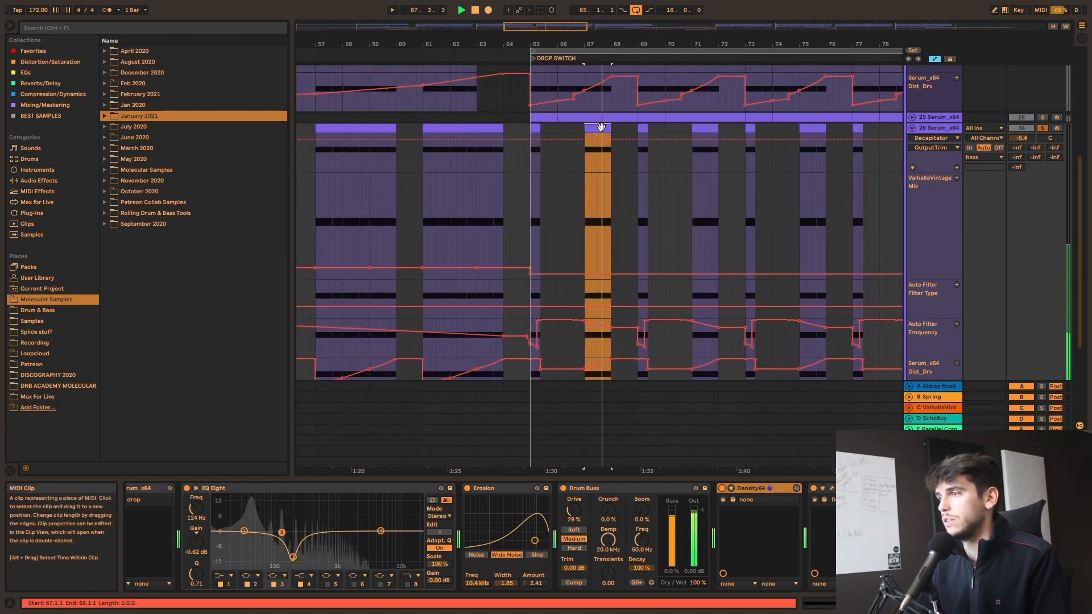
{"action": "left_click", "coordinate": [641, 126]}
{"action": "key", "text": "space"}
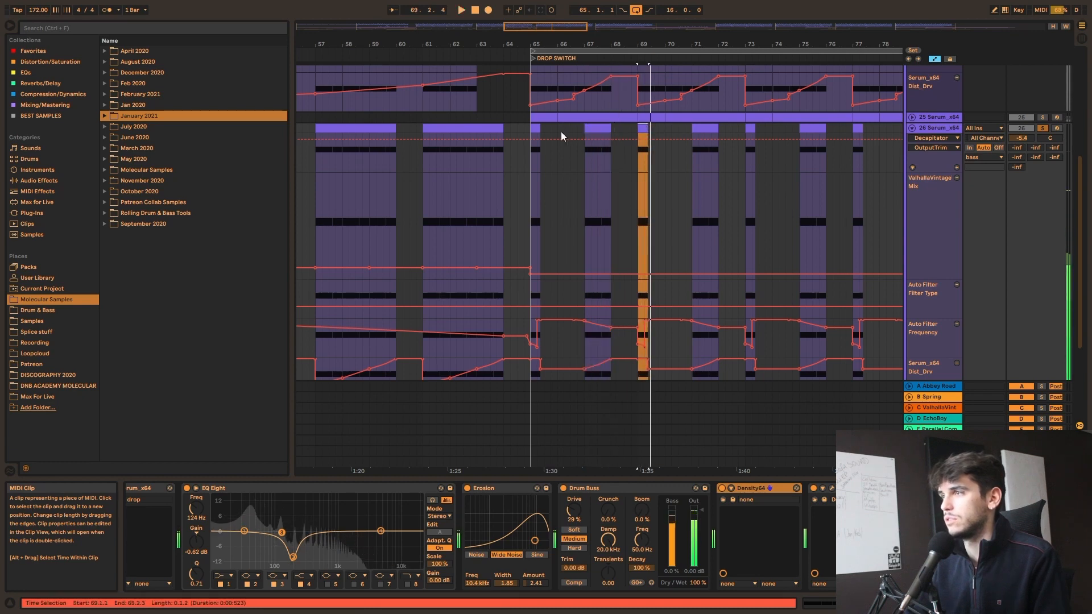
- Fold track 26, then unfold Serum track 25 and solo it
{"action": "left_click_drag", "start_coordinate": [554, 28], "coordinate": [561, 45]}
{"action": "scroll", "coordinate": [632, 139], "scroll_direction": "up", "scroll_amount": 2}
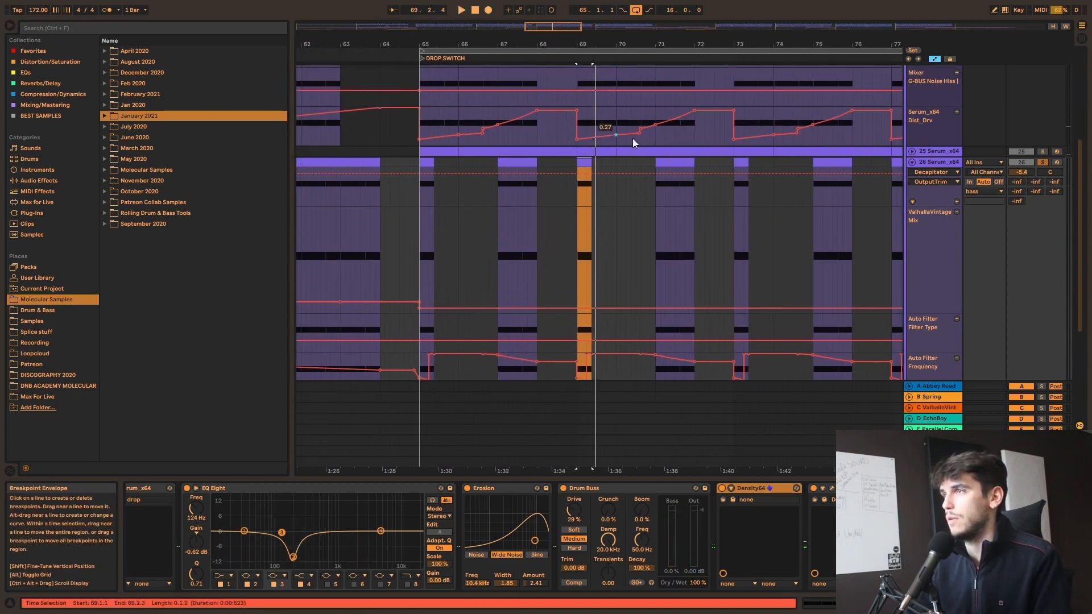
{"action": "left_click", "coordinate": [913, 162]}
{"action": "left_click", "coordinate": [914, 162]}
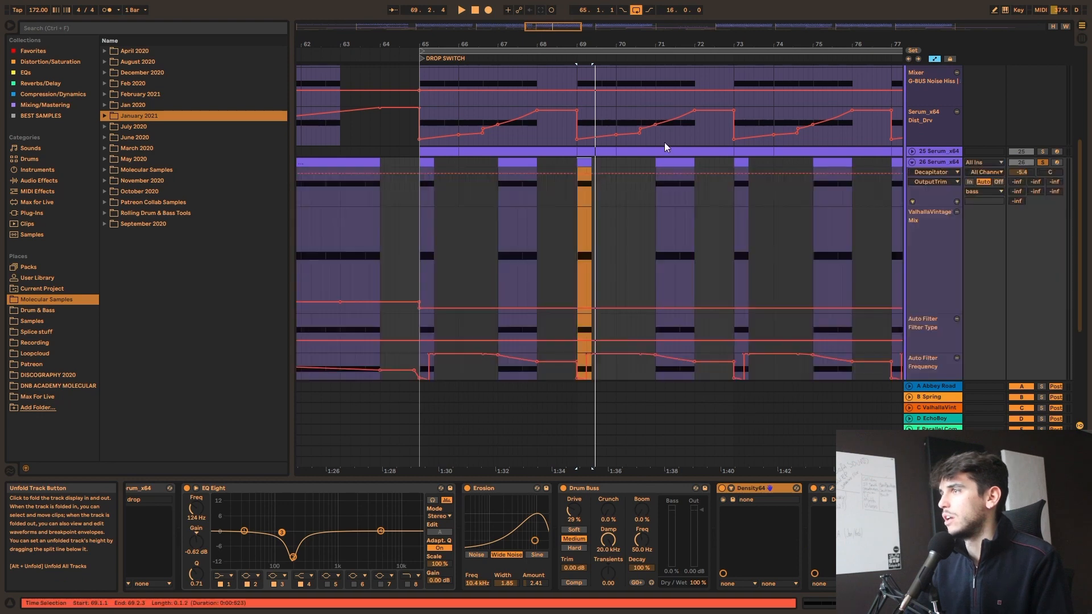
{"action": "left_click_drag", "start_coordinate": [553, 24], "coordinate": [555, 38]}
{"action": "left_click", "coordinate": [912, 162]}
{"action": "left_click", "coordinate": [912, 152]}
{"action": "left_click", "coordinate": [1043, 152]}
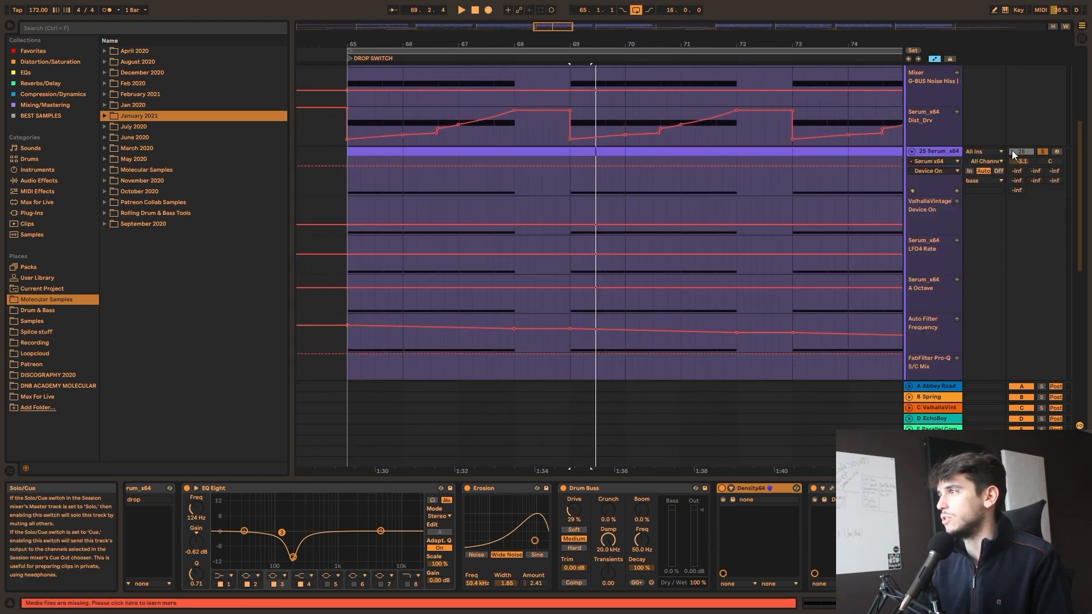
- Play track 25 from its first drop switch clip at bar 65 and hide the arrangement's automation
{"action": "left_click", "coordinate": [385, 150]}
{"action": "key", "text": "space"}
{"action": "left_click_drag", "start_coordinate": [502, 44], "coordinate": [502, 23]}
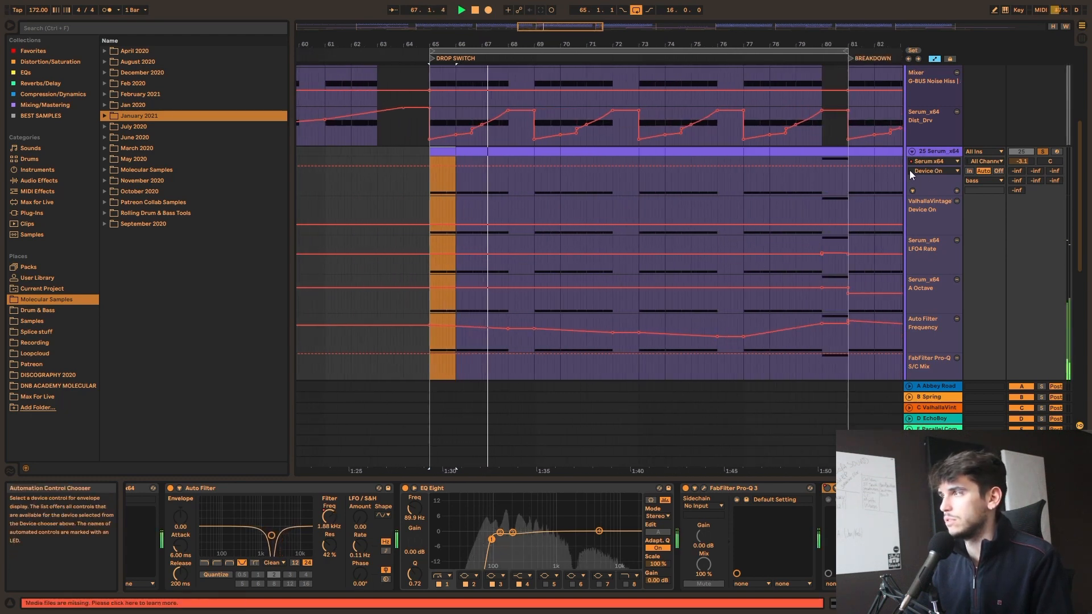
{"action": "key", "text": "a"}
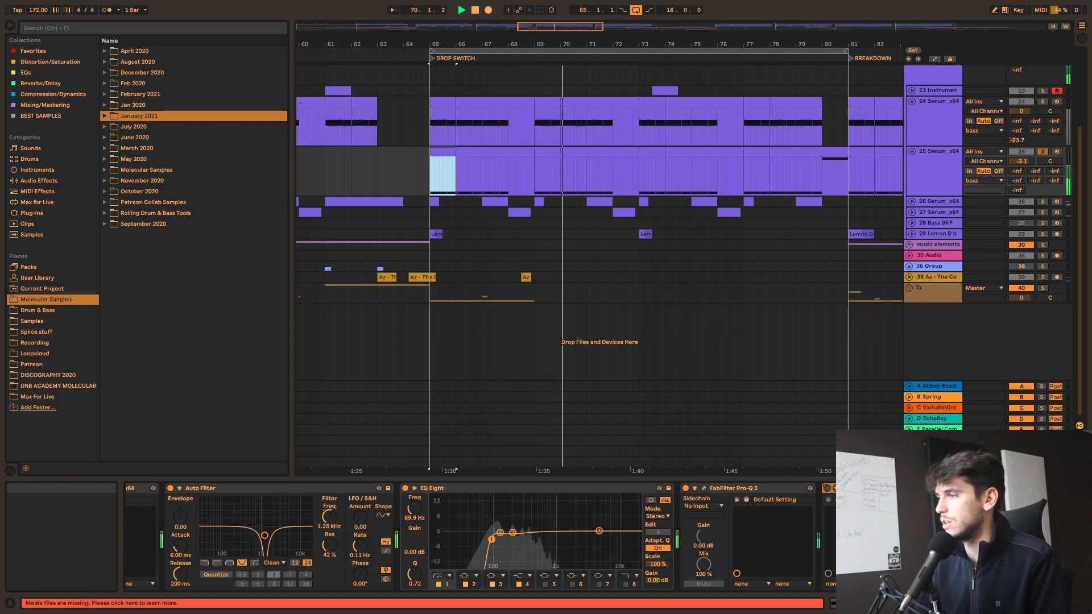
- Open Serum on track 25, inspect LFOs 2 to 4 and the effects rack, then close the window
{"action": "left_click", "coordinate": [978, 603]}
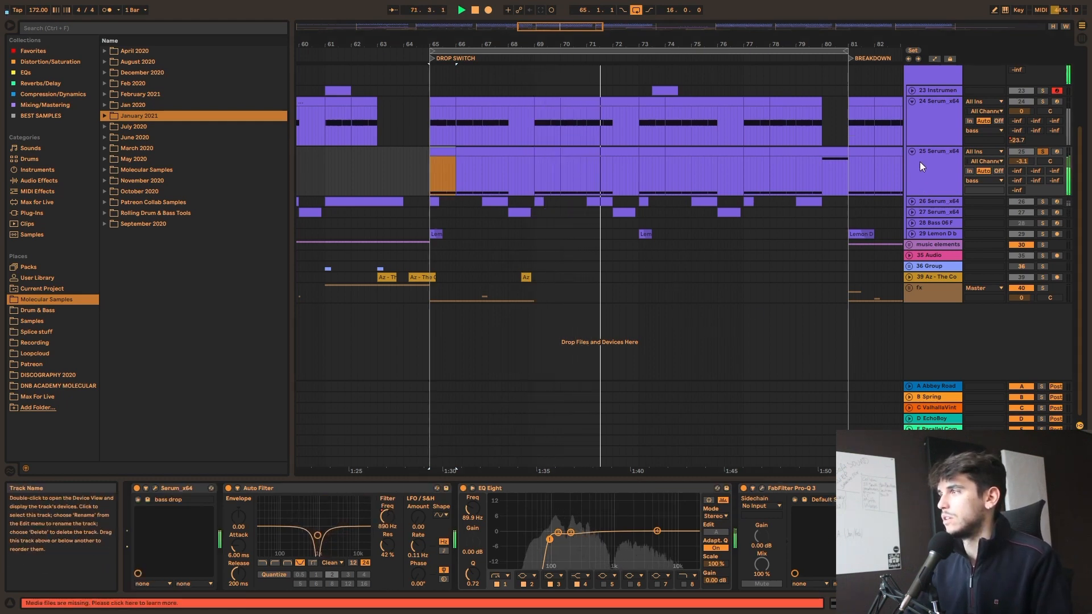
{"action": "left_click", "coordinate": [156, 488]}
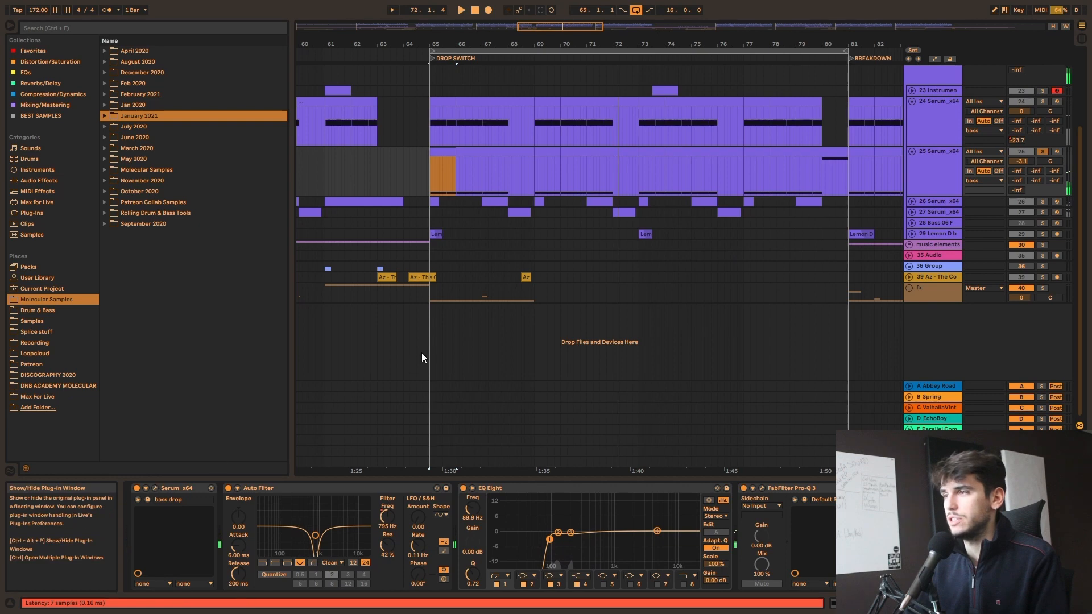
{"action": "left_click_drag", "start_coordinate": [722, 150], "coordinate": [536, 148]}
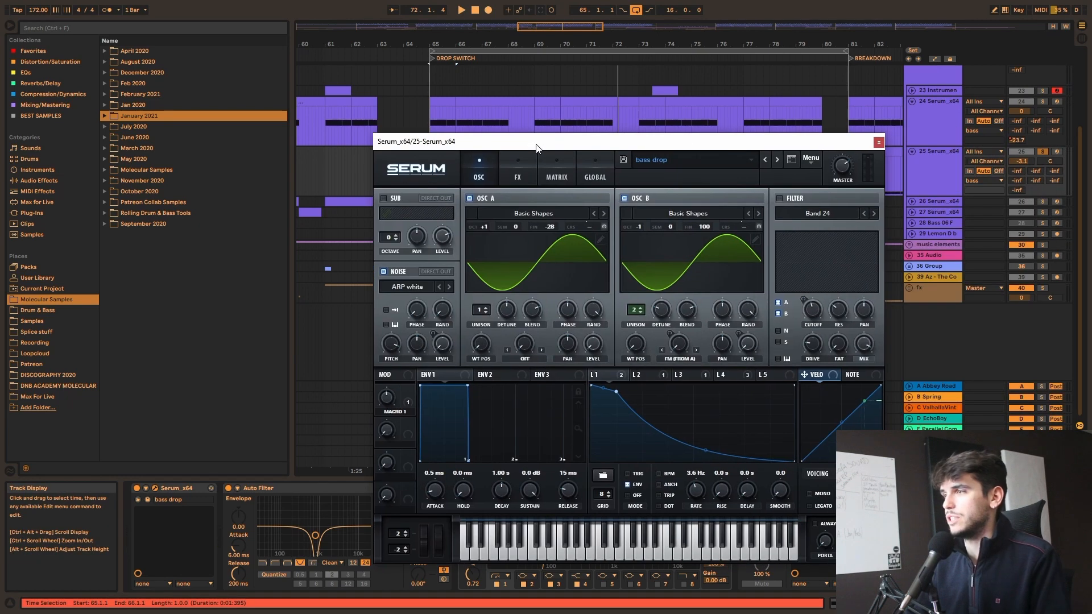
{"action": "left_click", "coordinate": [637, 374]}
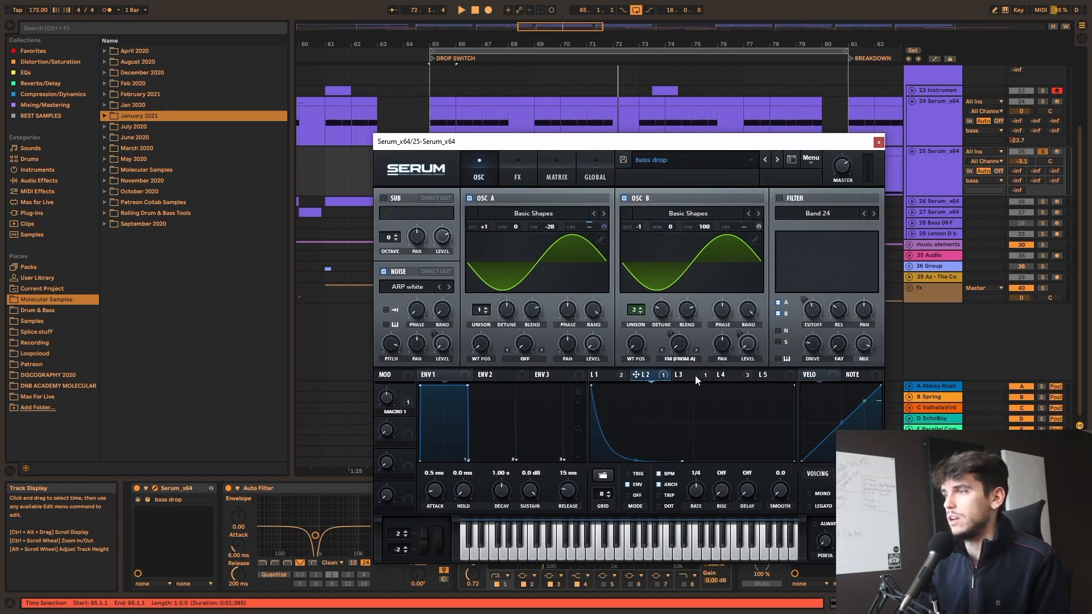
{"action": "left_click", "coordinate": [695, 376]}
{"action": "left_click", "coordinate": [728, 376]}
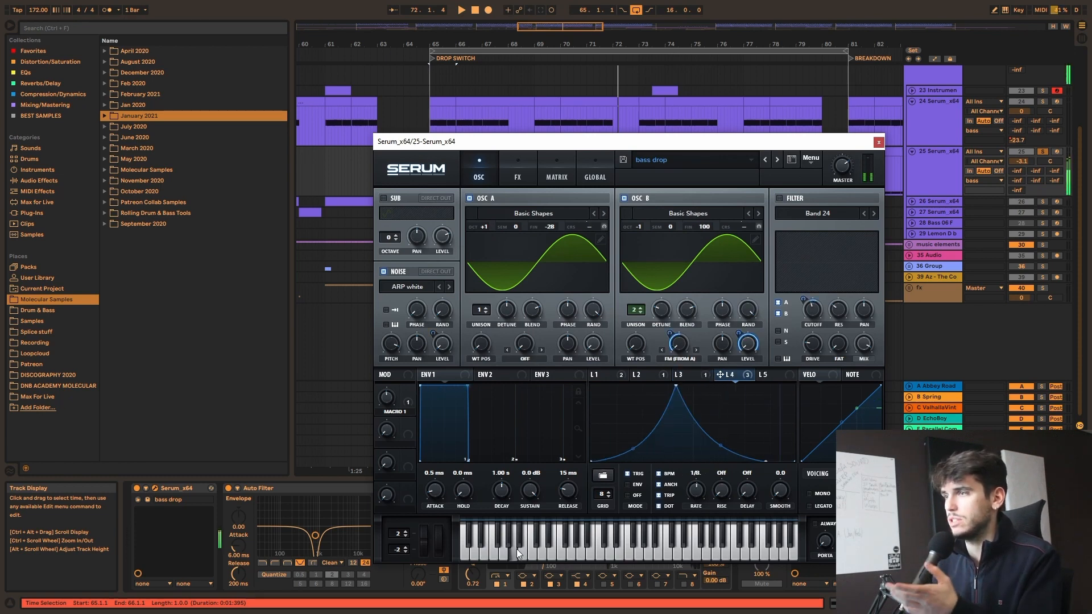
{"action": "left_click", "coordinate": [515, 170]}
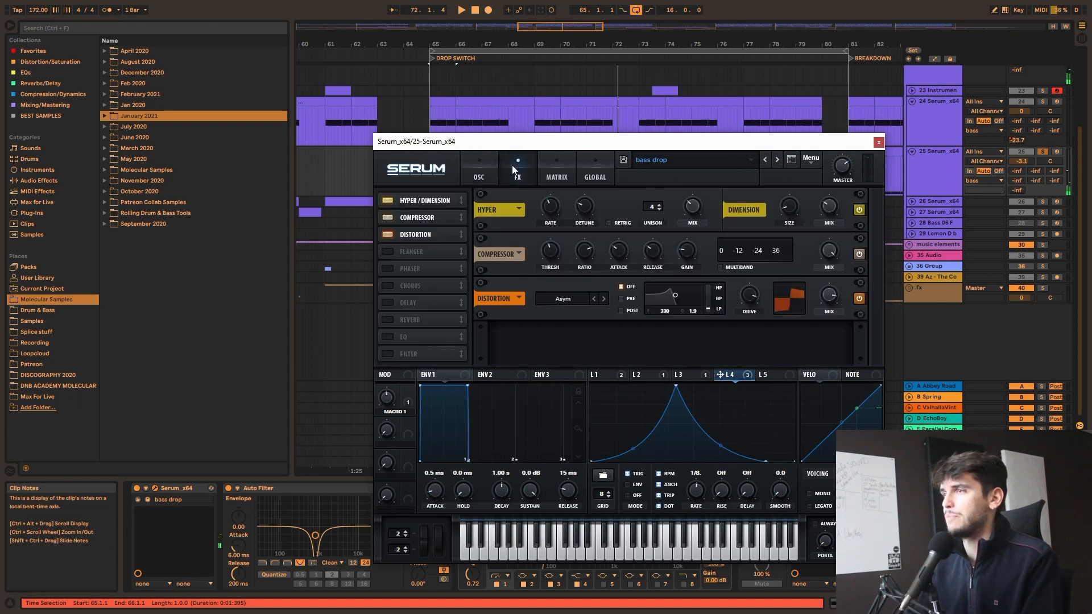
{"action": "left_click", "coordinate": [879, 143]}
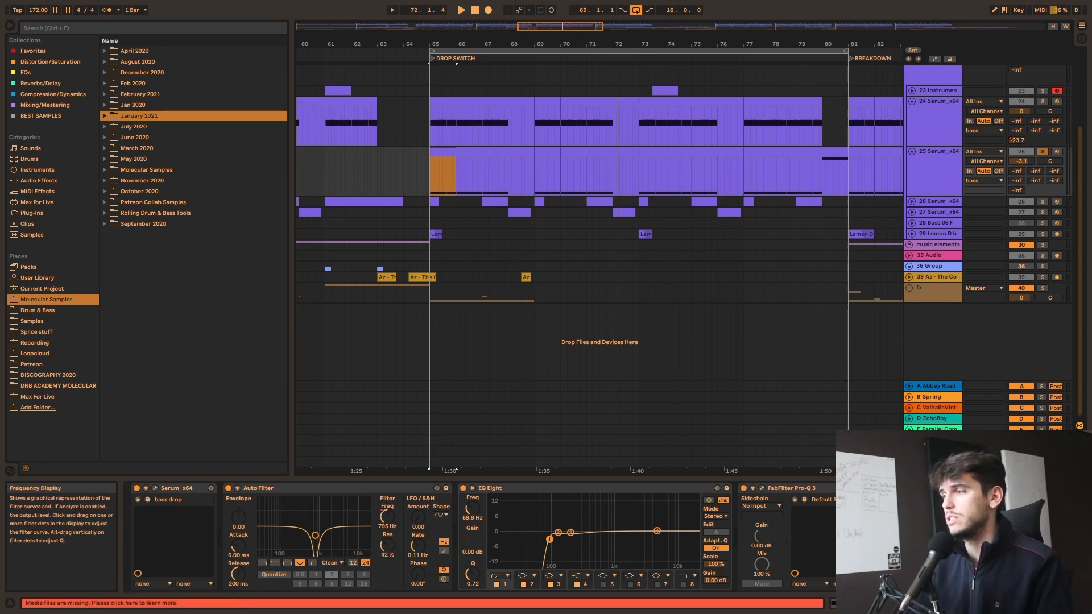
- Open FabFilter Pro-Q 3 on track 25, inspect its low-cut and high-end bands, then close it
{"action": "left_click", "coordinate": [762, 488]}
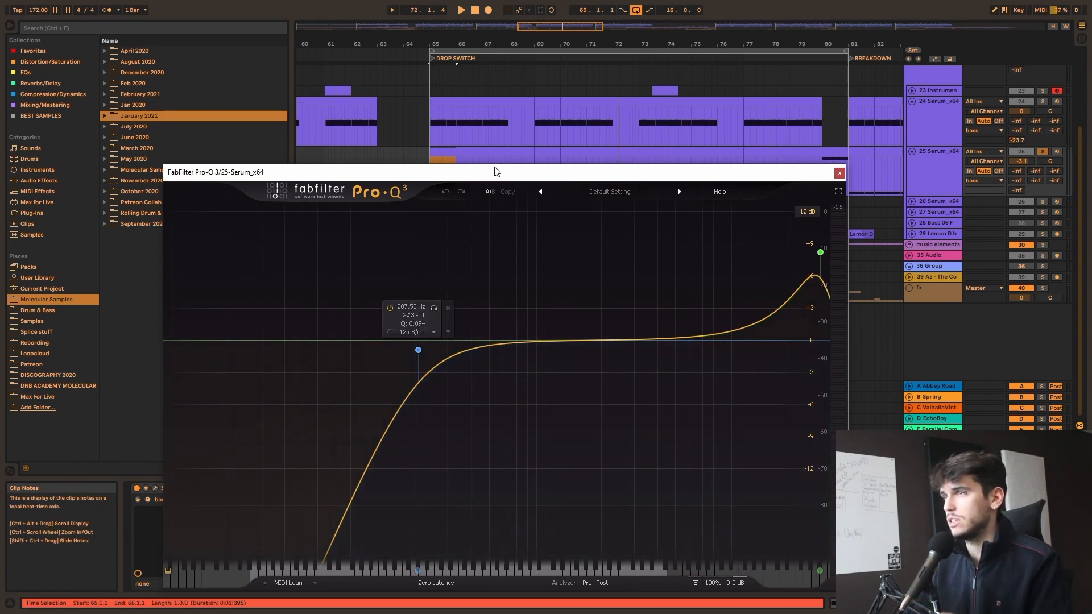
{"action": "mouse_move", "coordinate": [495, 172]}
{"action": "left_mouse_down"}
{"action": "mouse_move", "coordinate": [518, 35]}
{"action": "mouse_move", "coordinate": [494, 177]}
{"action": "left_mouse_up"}
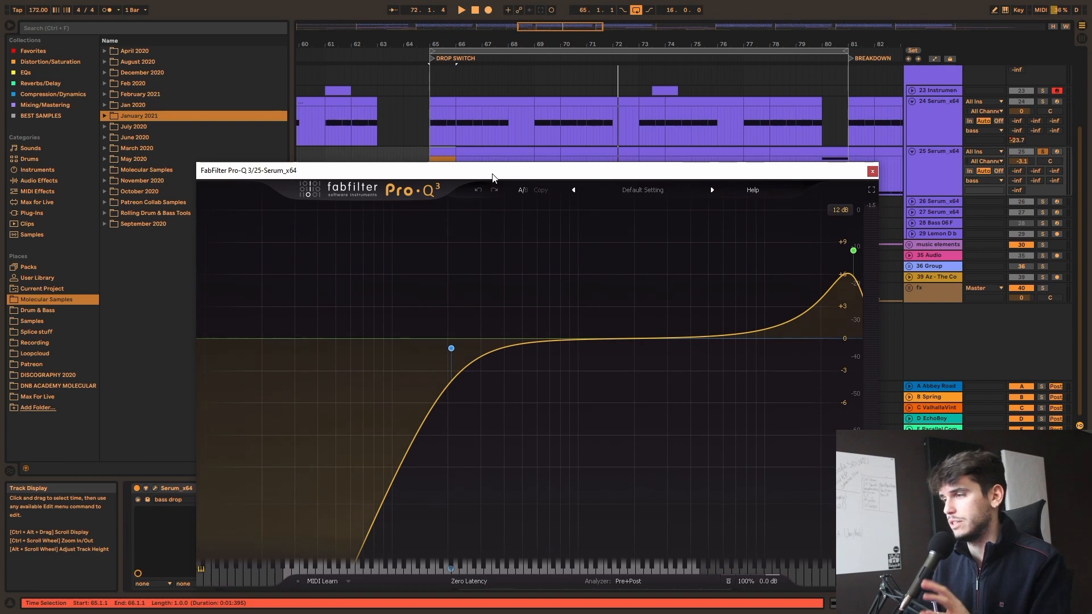
{"action": "mouse_move", "coordinate": [474, 327]}
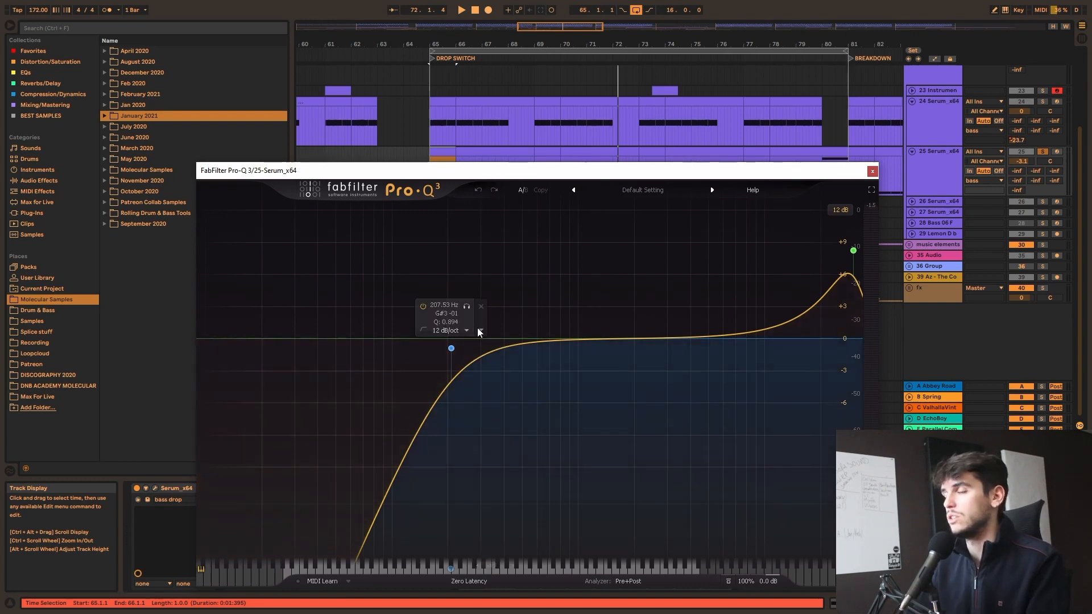
{"action": "mouse_move", "coordinate": [854, 249]}
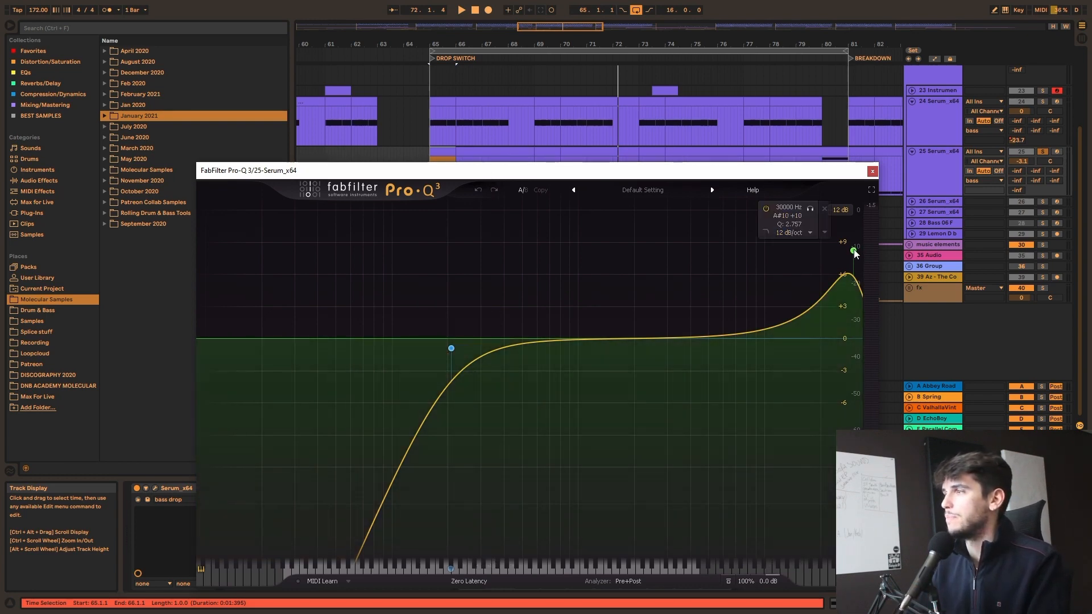
{"action": "left_click", "coordinate": [872, 171]}
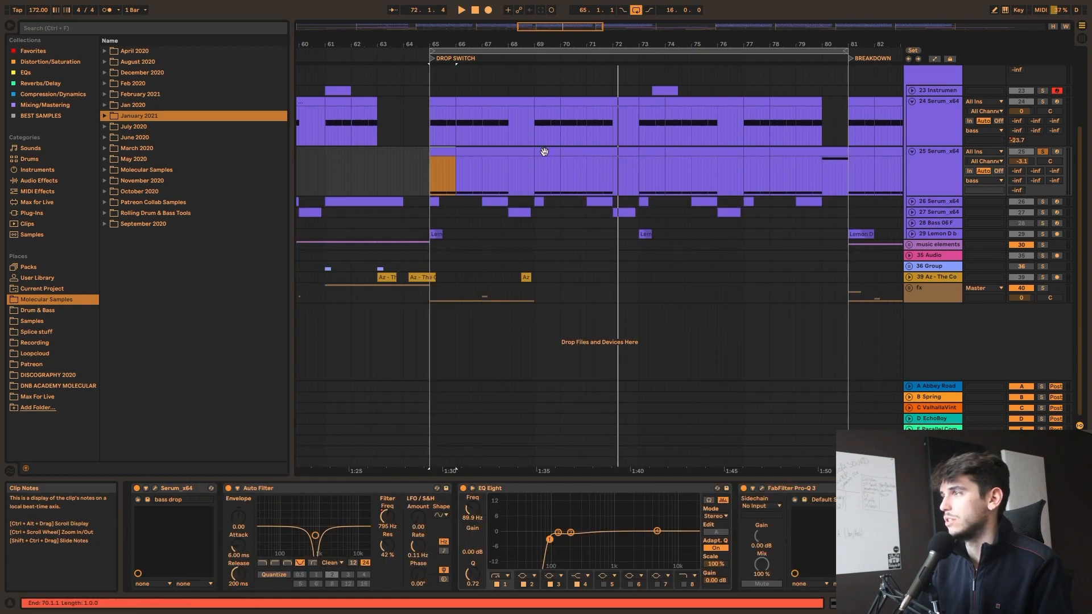
- Select track 25's clip at bar 65 and leave tracks 25 and 26 folded
{"action": "left_click", "coordinate": [432, 153]}
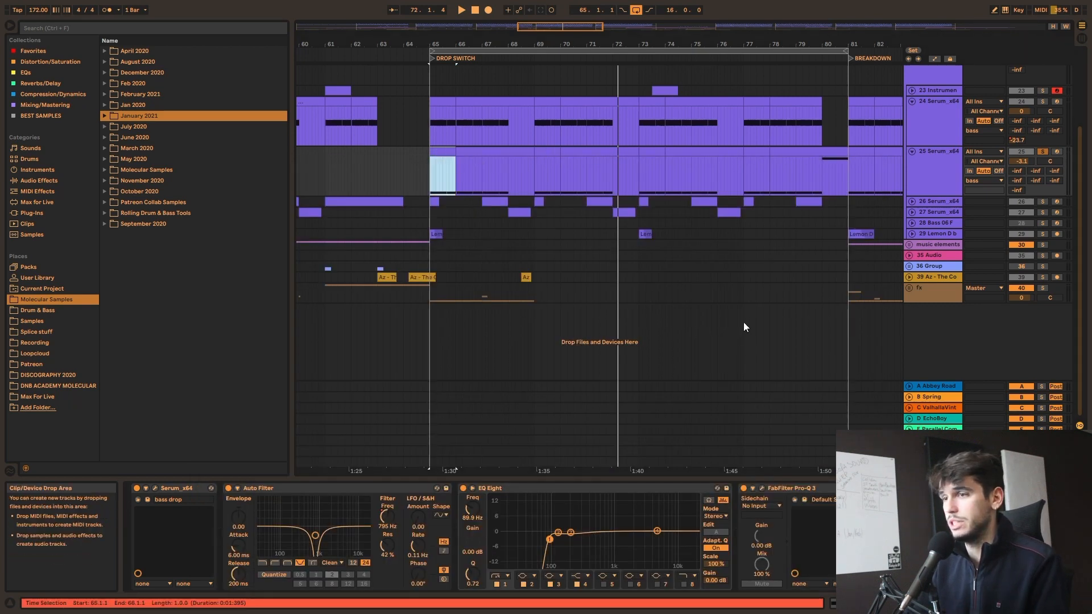
{"action": "left_click", "coordinate": [912, 152]}
{"action": "left_click", "coordinate": [912, 163]}
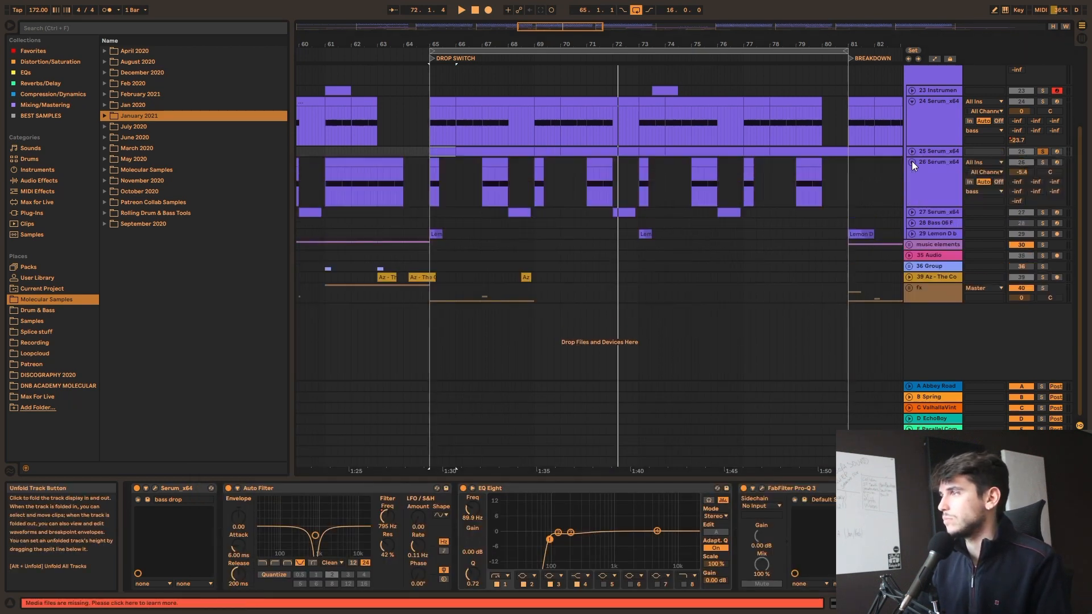
{"action": "left_click", "coordinate": [912, 162]}
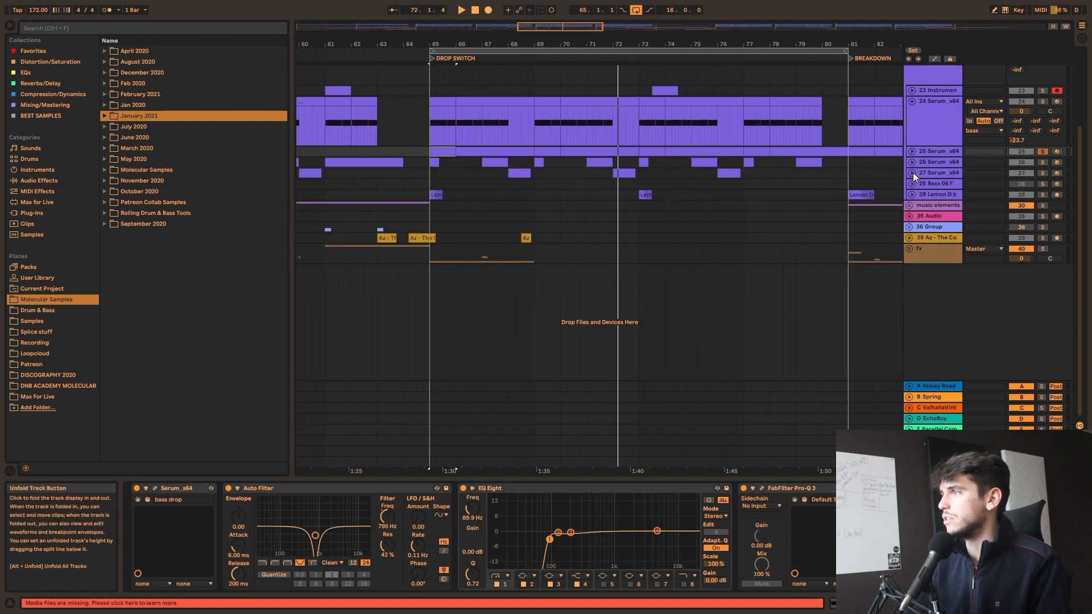
- Unfold and solo track 27, and play its drop clip at bar 36
{"action": "left_click", "coordinate": [913, 173]}
{"action": "left_click", "coordinate": [519, 194]}
{"action": "left_click_drag", "start_coordinate": [561, 26], "coordinate": [488, 16]}
{"action": "left_click", "coordinate": [366, 170]}
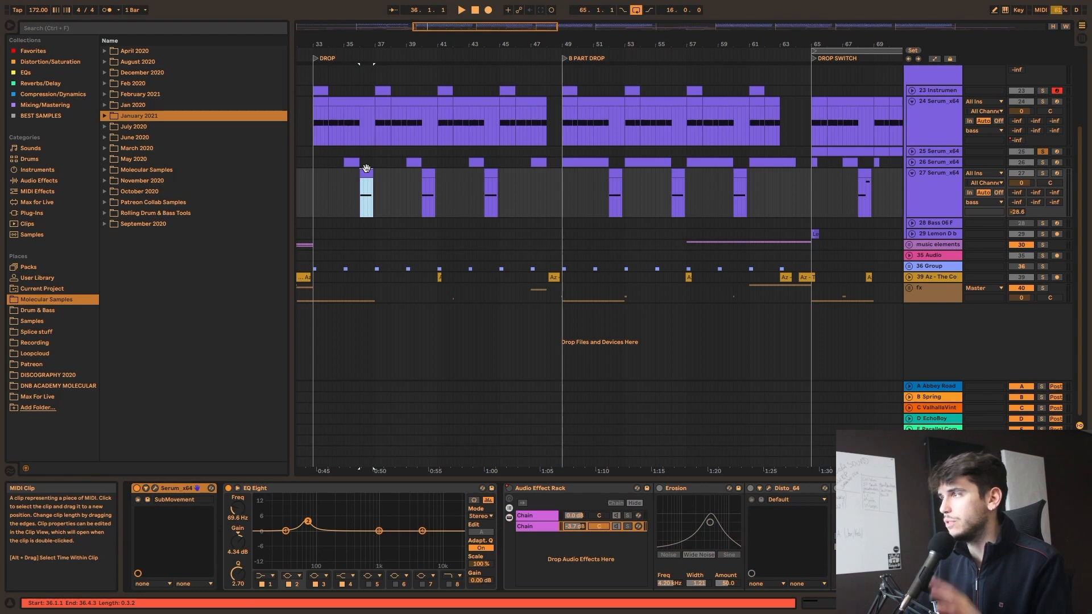
{"action": "left_click", "coordinate": [1046, 173]}
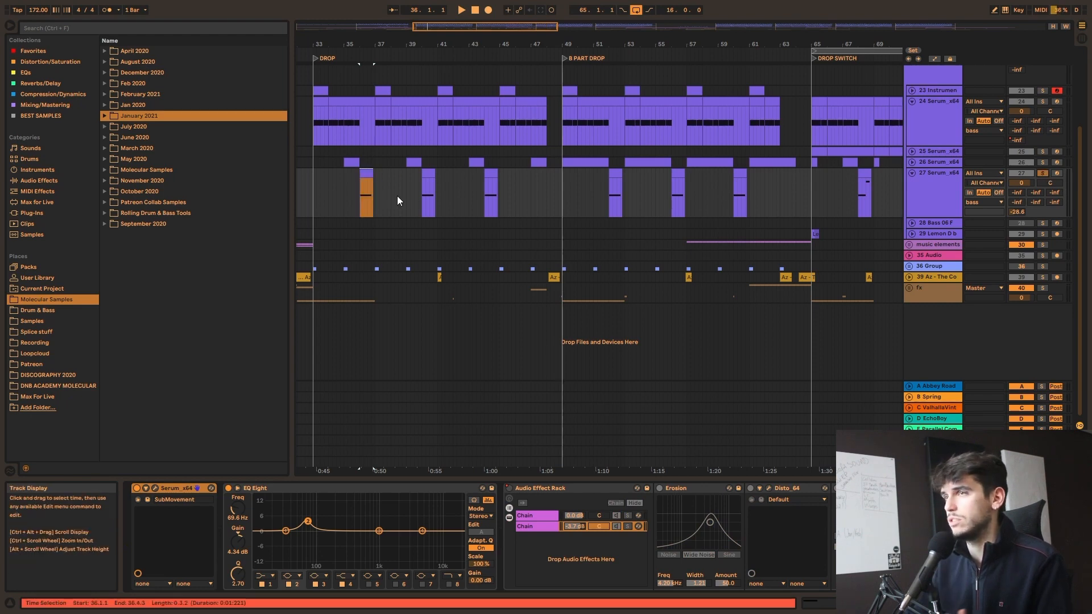
{"action": "key", "text": "space"}
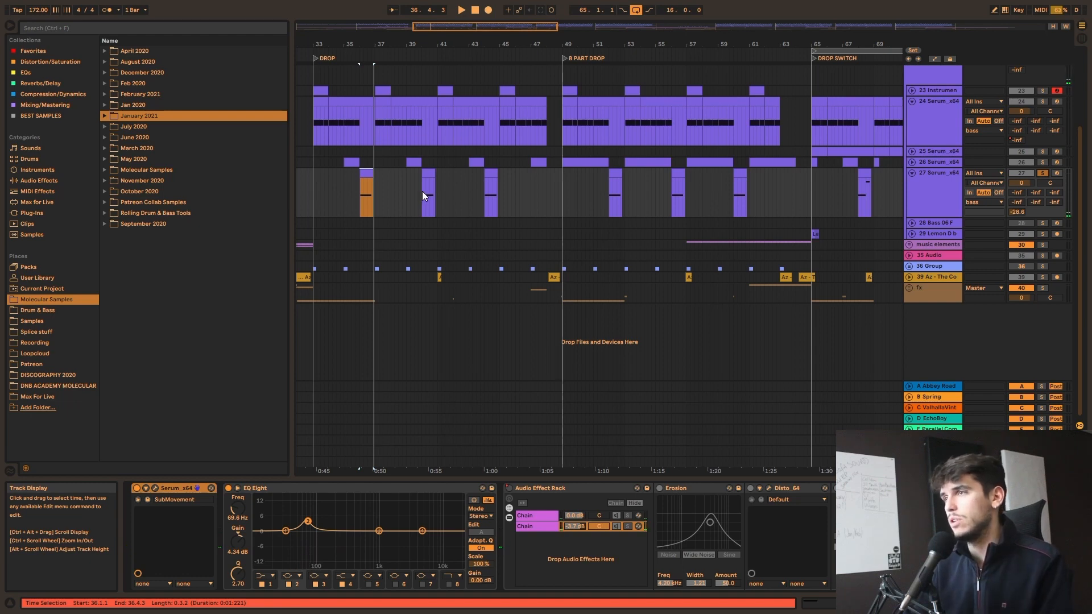
- Play track 27's first drop switch clip at bar 68
{"action": "left_click_drag", "start_coordinate": [434, 28], "coordinate": [515, 74]}
{"action": "left_click", "coordinate": [448, 173]}
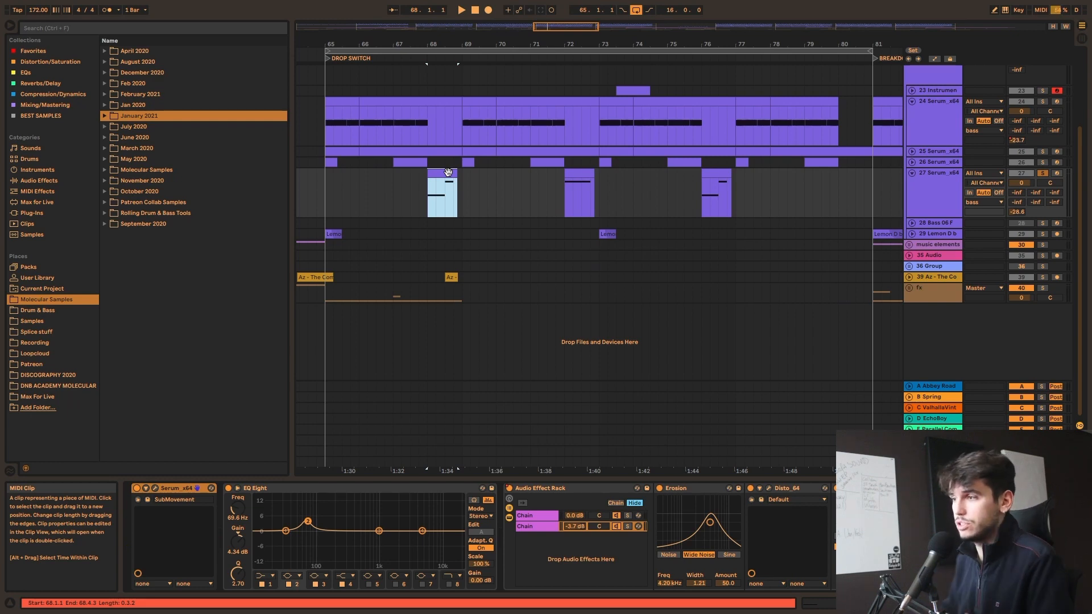
{"action": "key", "text": "space"}
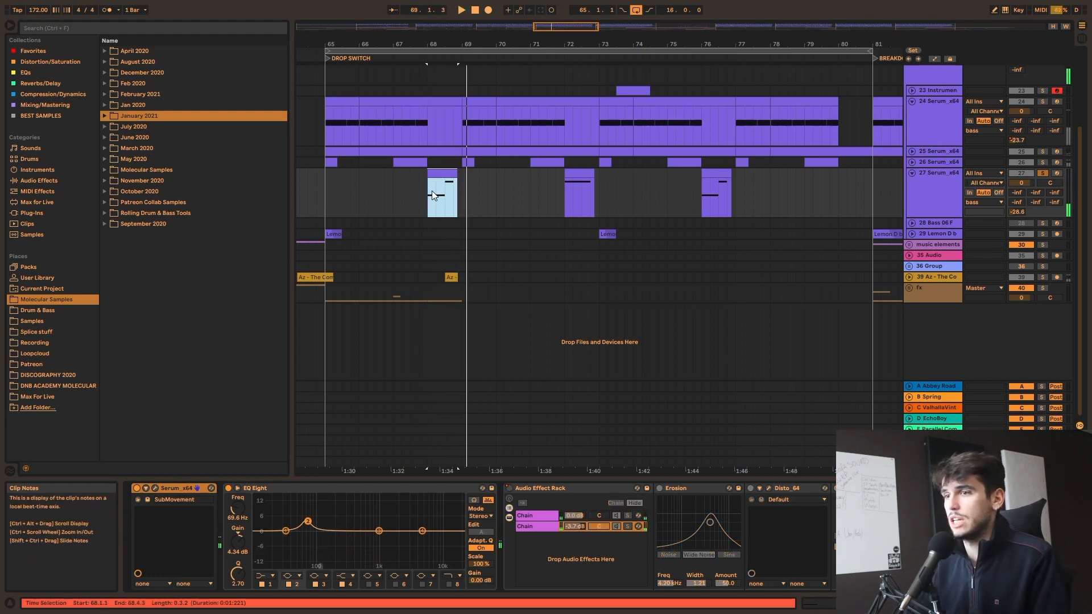
- Show the arrangement's automation and view track 27's envelopes across the drop switch
{"action": "key", "text": "a"}
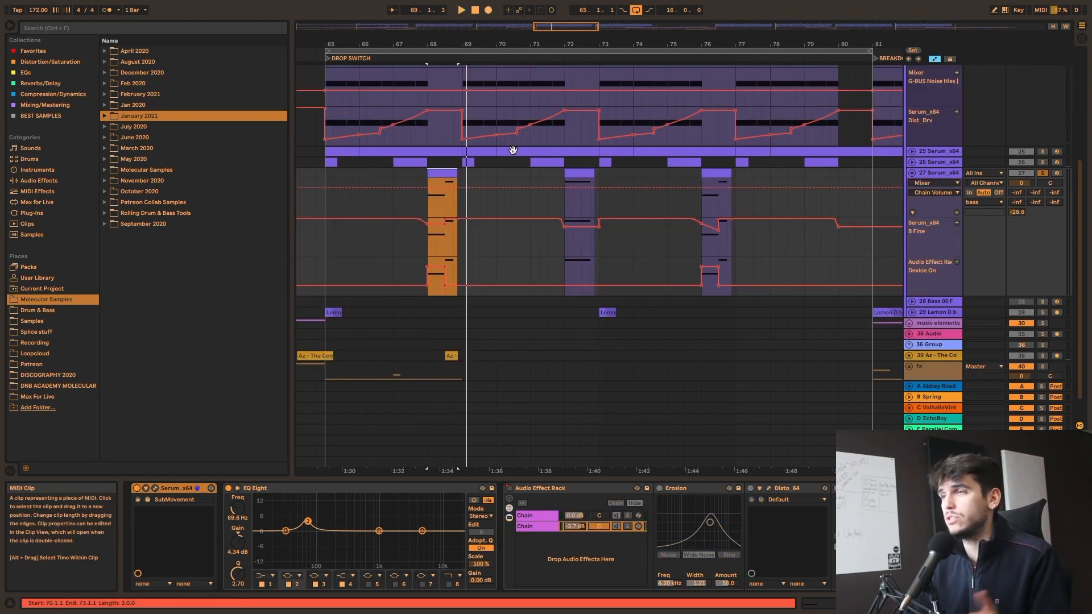
{"action": "mouse_move", "coordinate": [568, 27]}
{"action": "left_mouse_down"}
{"action": "mouse_move", "coordinate": [567, 3]}
{"action": "mouse_move", "coordinate": [610, 40]}
{"action": "mouse_move", "coordinate": [549, 54]}
{"action": "left_mouse_up"}
{"action": "left_click", "coordinate": [571, 272]}
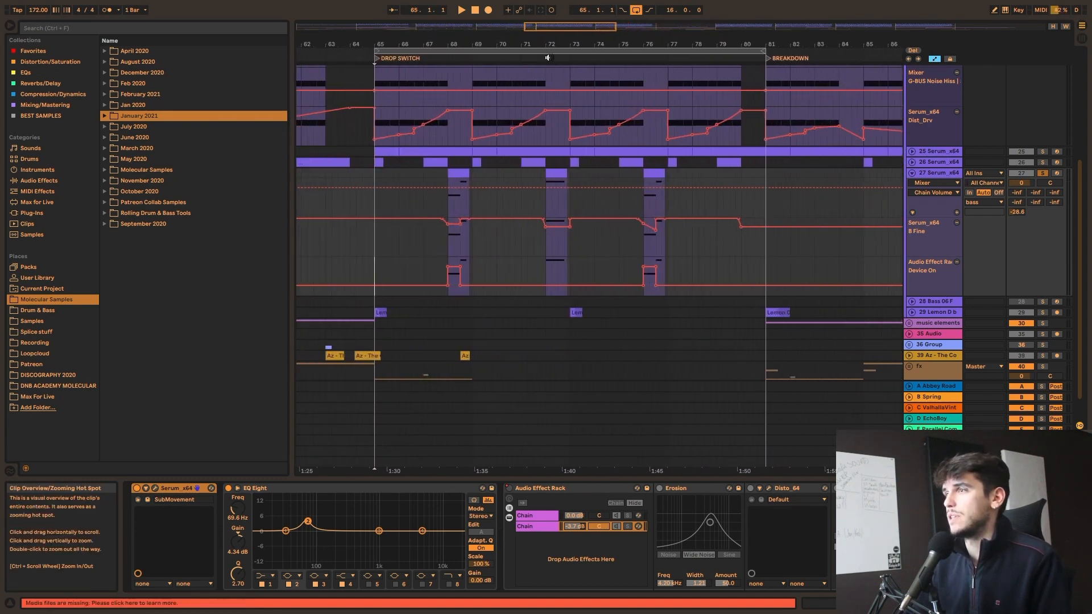
- Mute the second chain in track 27's Audio Effect Rack and play the bar 68 clip through the first chain
{"action": "left_click", "coordinate": [463, 173]}
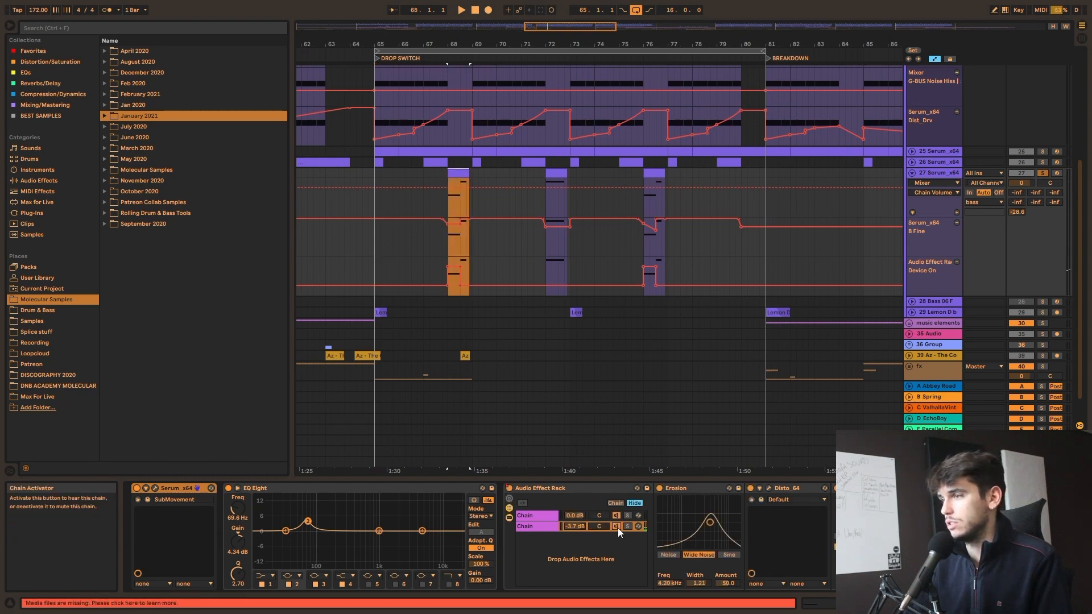
{"action": "left_click", "coordinate": [617, 526]}
{"action": "key", "text": "space"}
{"action": "left_click", "coordinate": [538, 515]}
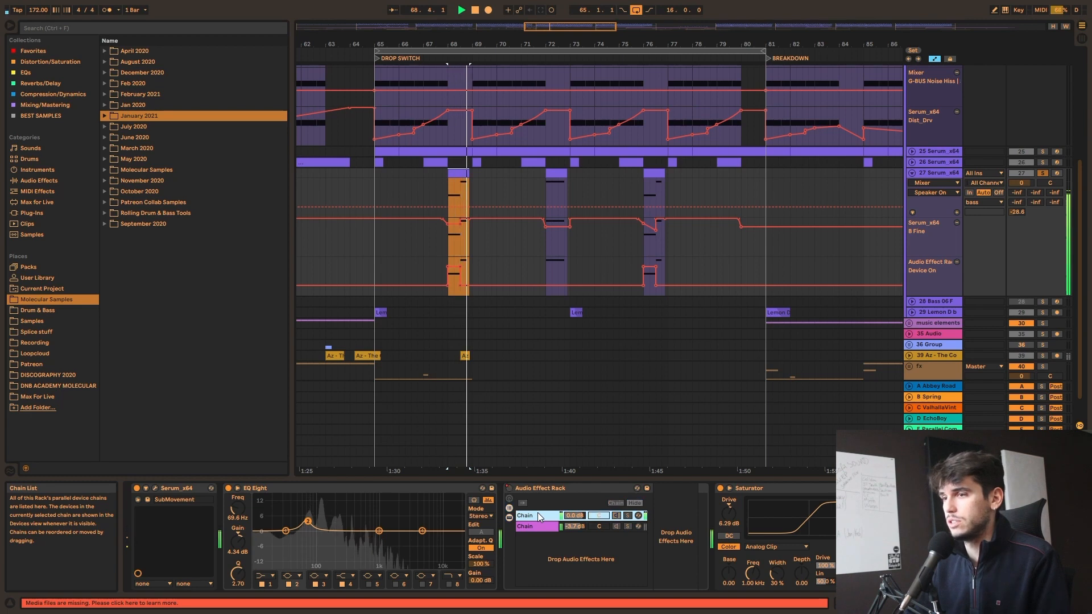
- Open Serum on track 27, arm the track to audition the SubMovement patch, and close the window
{"action": "left_click", "coordinate": [155, 487]}
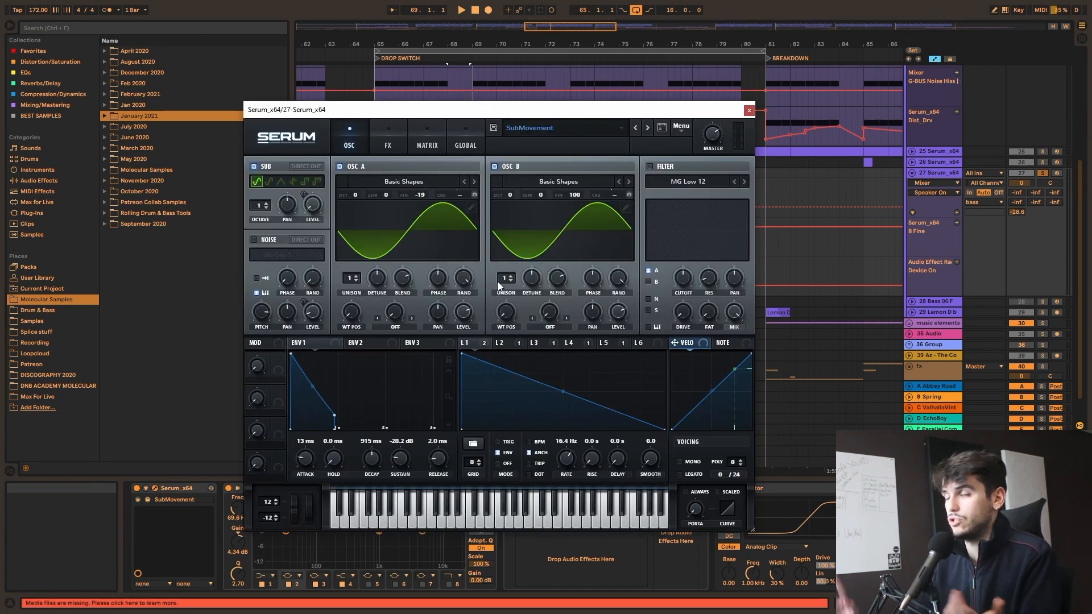
{"action": "left_click", "coordinate": [1057, 174]}
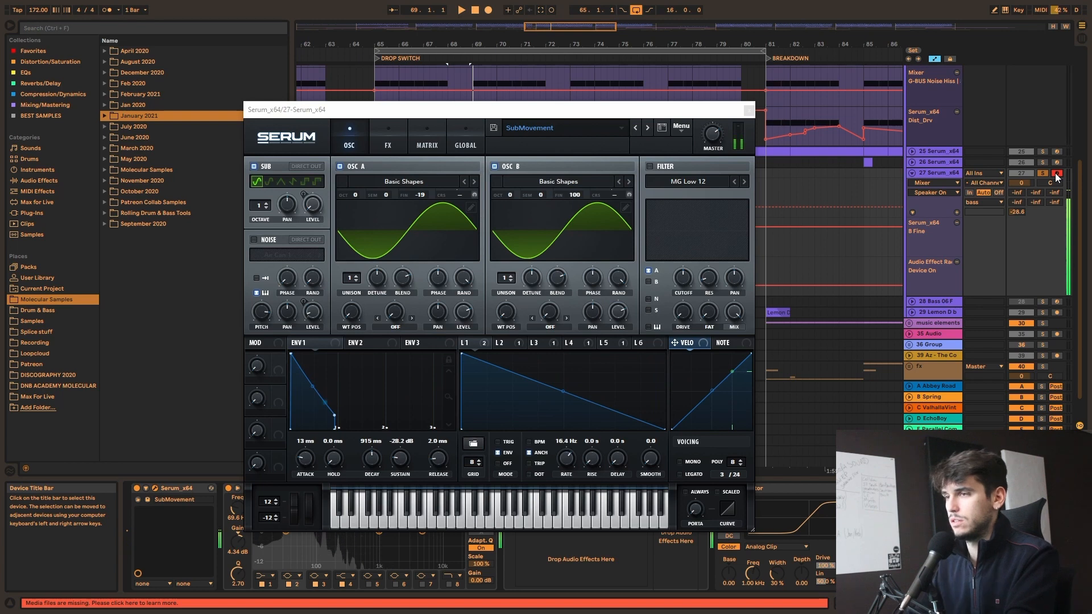
{"action": "left_click", "coordinate": [749, 110]}
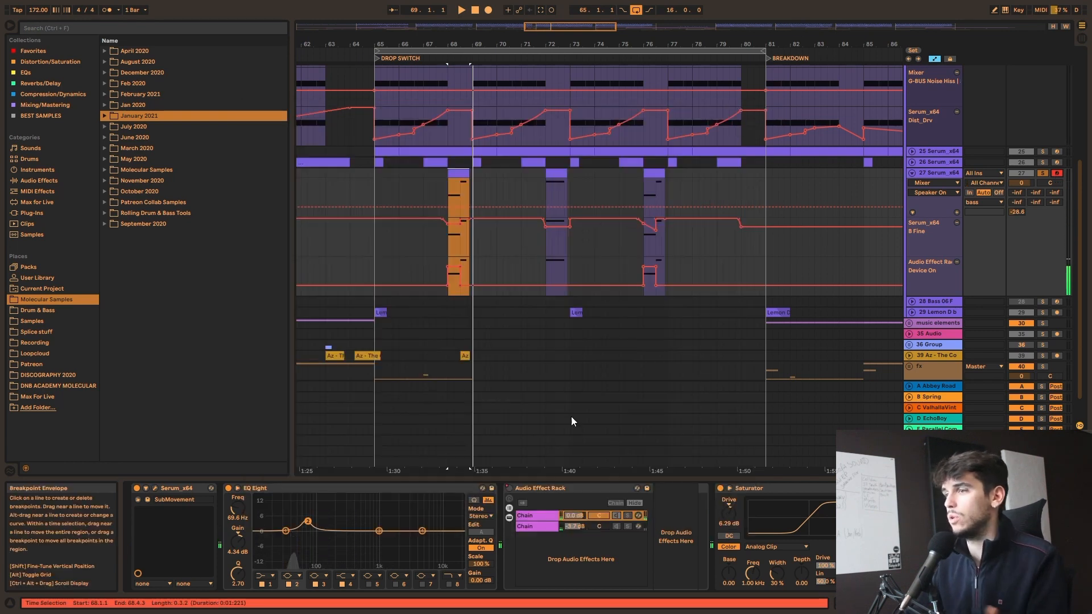
- Solo the second chain in track 27's Audio Effect Rack and play it from bar 68
{"action": "left_click", "coordinate": [618, 516]}
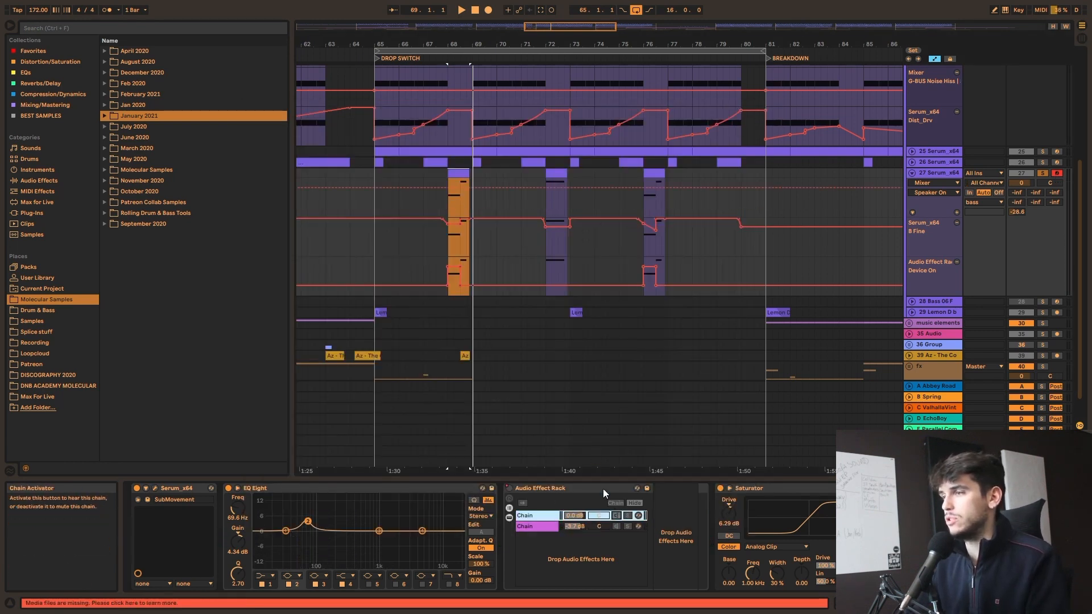
{"action": "left_click", "coordinate": [454, 172]}
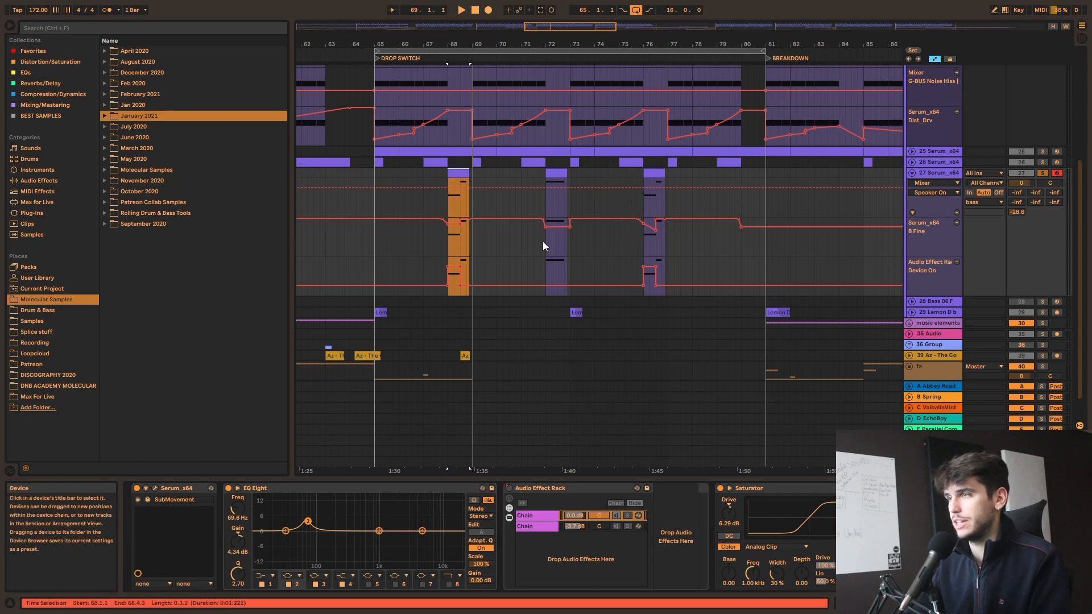
{"action": "left_click", "coordinate": [447, 262]}
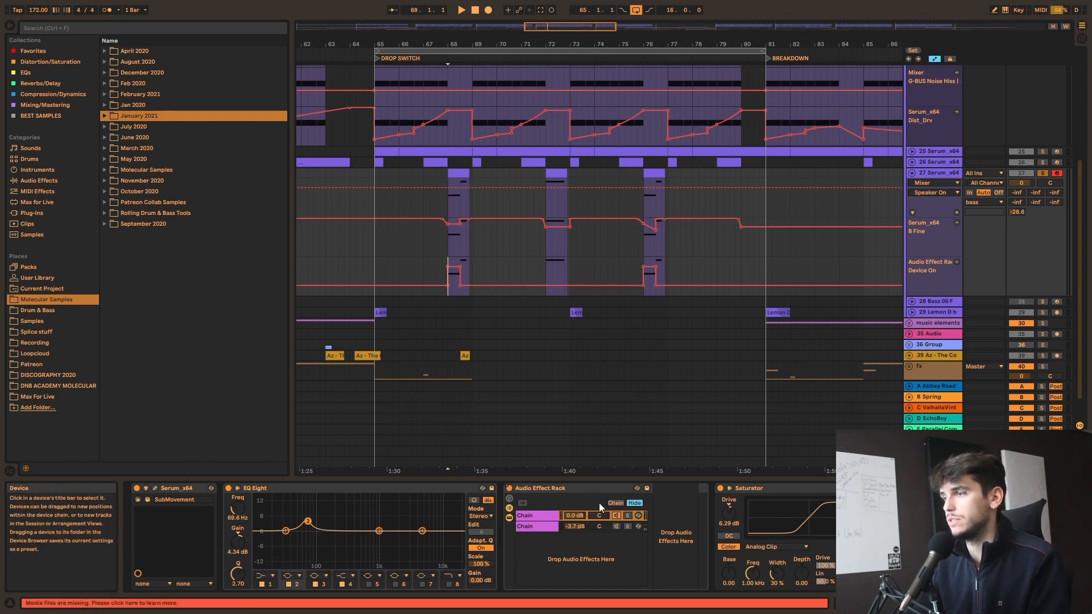
{"action": "left_click", "coordinate": [626, 527]}
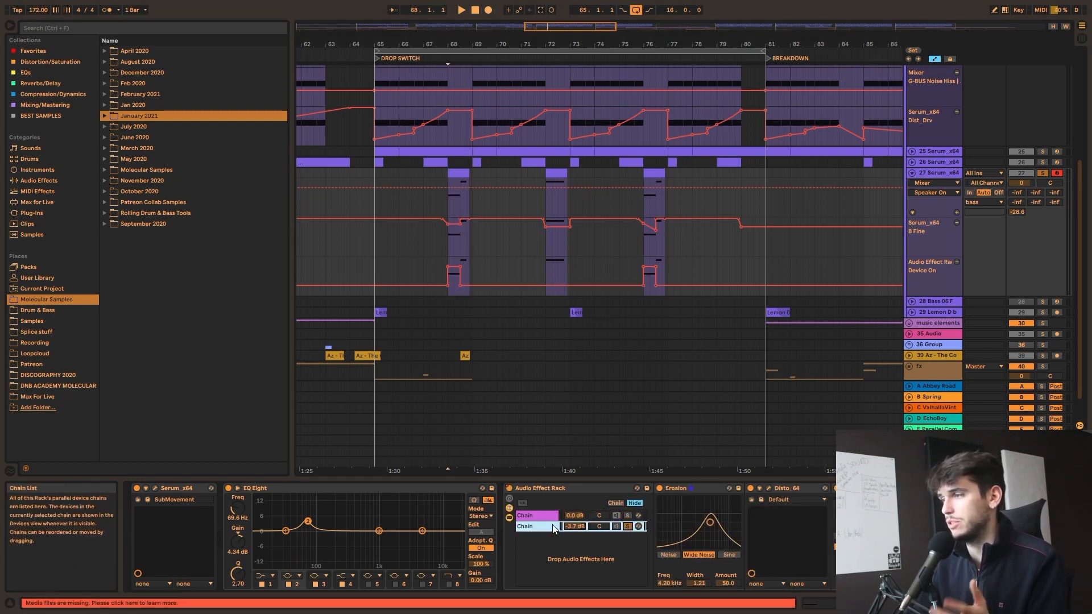
{"action": "key", "text": "space"}
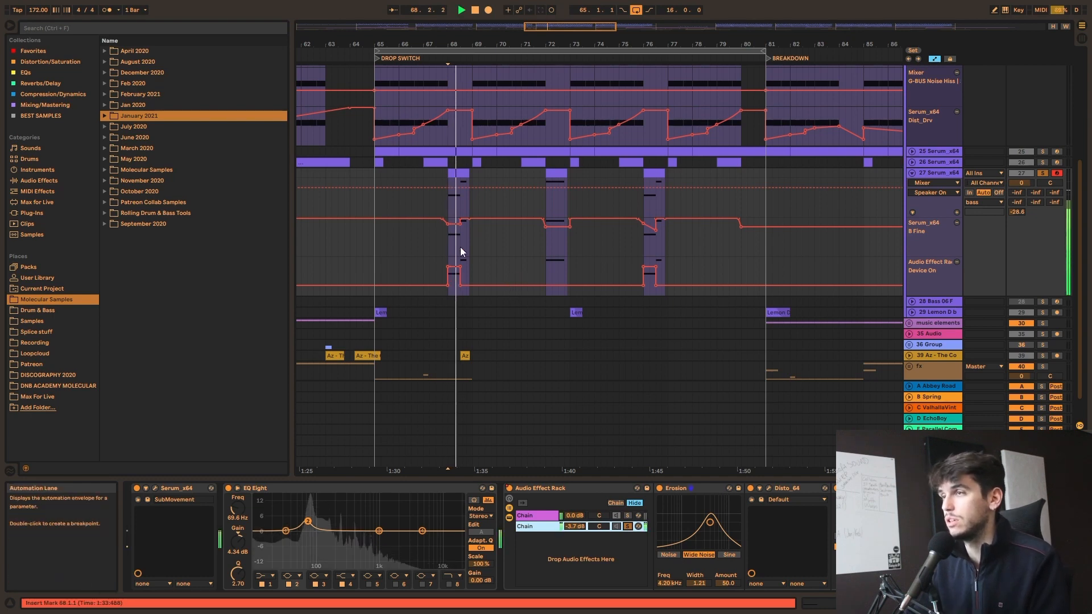
- Inspect the second chain's Erosion and Disto_64 devices, opening and closing the Disto_64 window
{"action": "left_click_drag", "start_coordinate": [876, 604], "coordinate": [894, 604]}
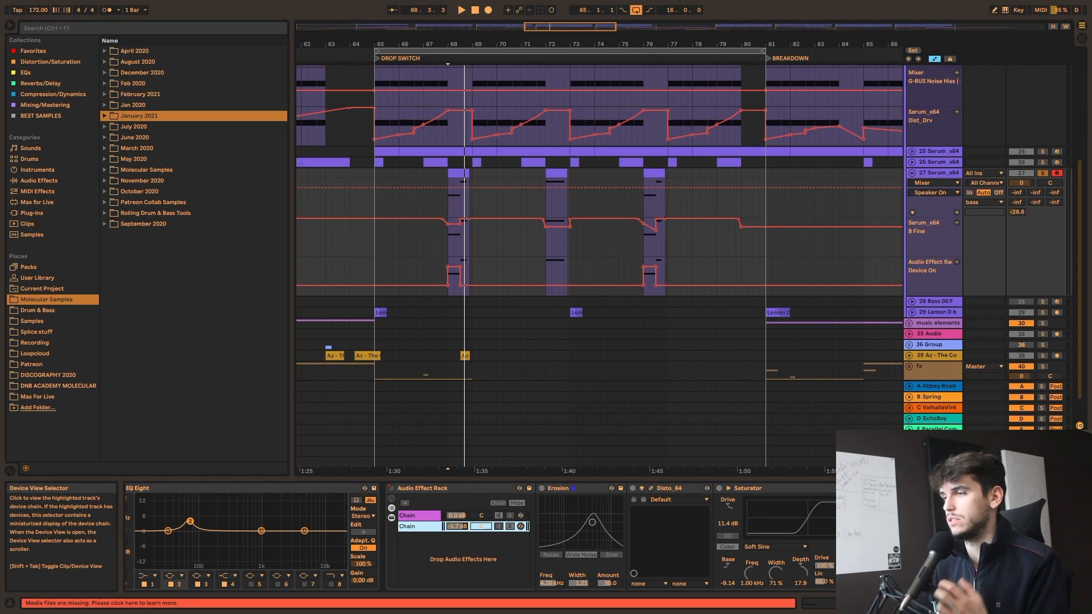
{"action": "key", "text": "space"}
{"action": "key", "text": "space"}
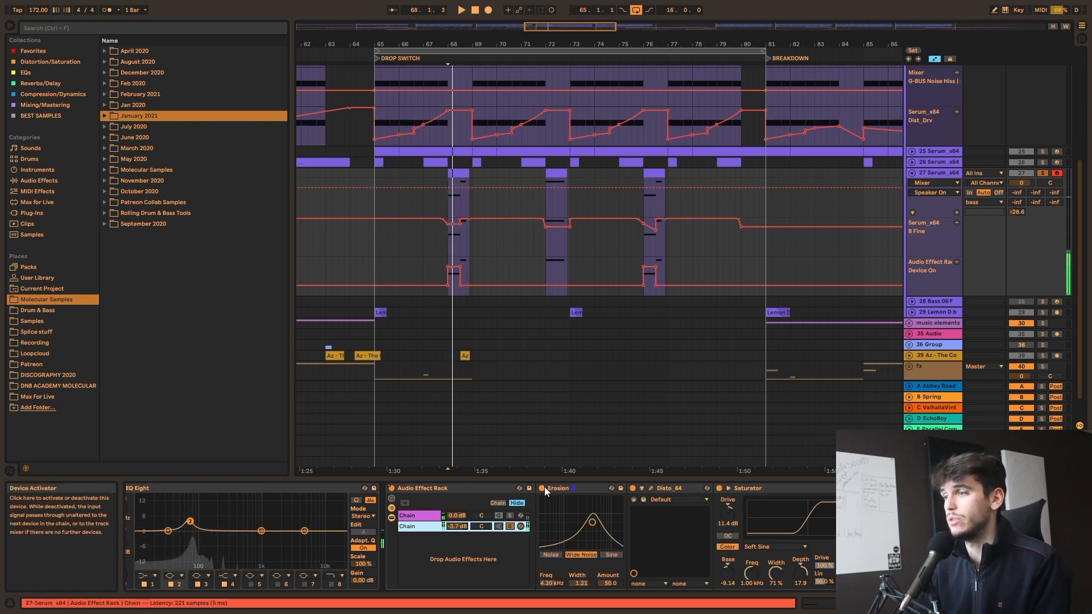
{"action": "left_click", "coordinate": [644, 490]}
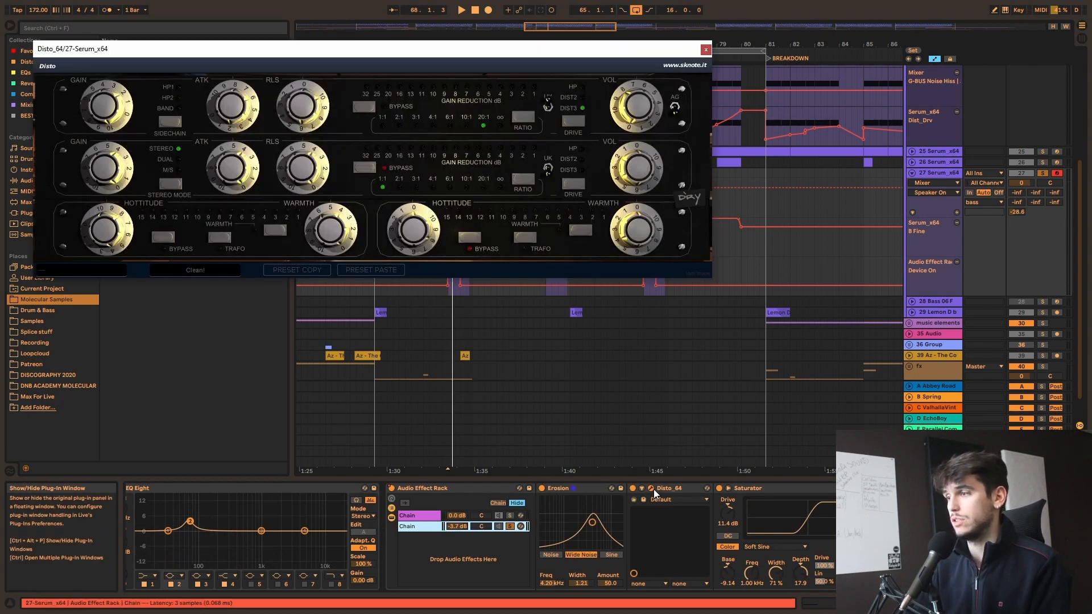
{"action": "left_click", "coordinate": [706, 50]}
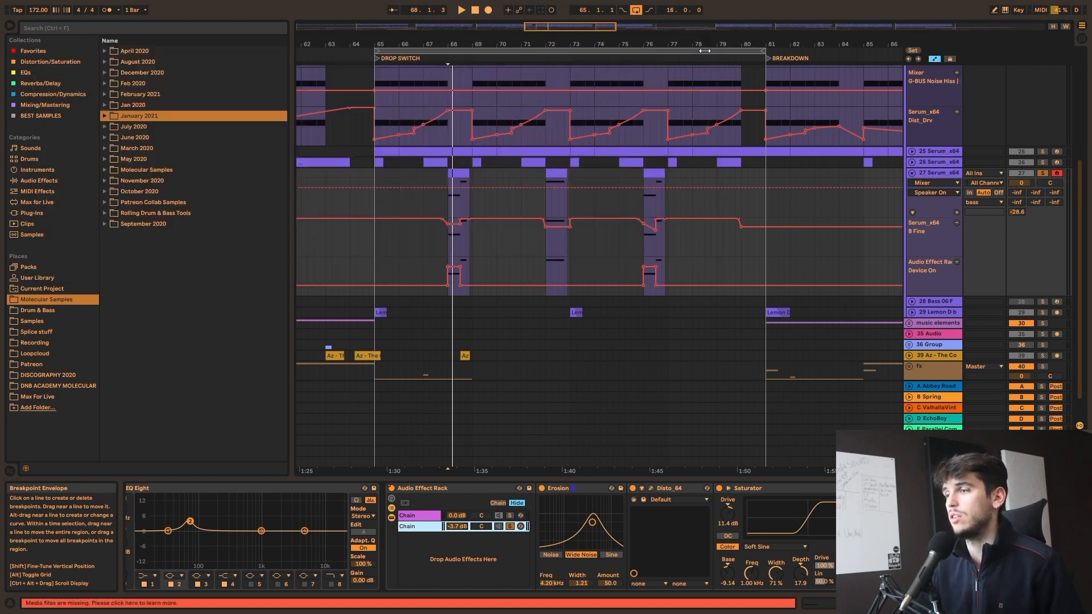
- Compare playback from bar 68 with the second chain's Erosion switched off and on
{"action": "left_click", "coordinate": [542, 489]}
{"action": "key", "text": "space"}
{"action": "left_click", "coordinate": [541, 489]}
{"action": "key", "text": "space"}
{"action": "key", "text": "space"}
{"action": "key", "text": "space"}
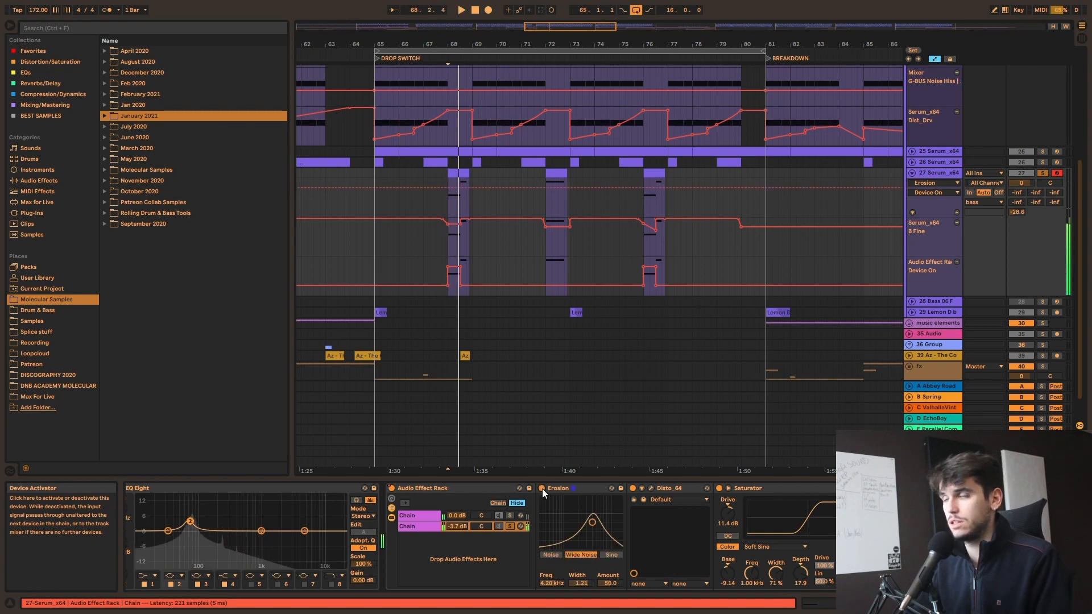
- Compare playback from bar 68 with the second chain's Saturator switched on and off
{"action": "scroll", "coordinate": [504, 497], "scroll_direction": "down", "scroll_amount": 5}
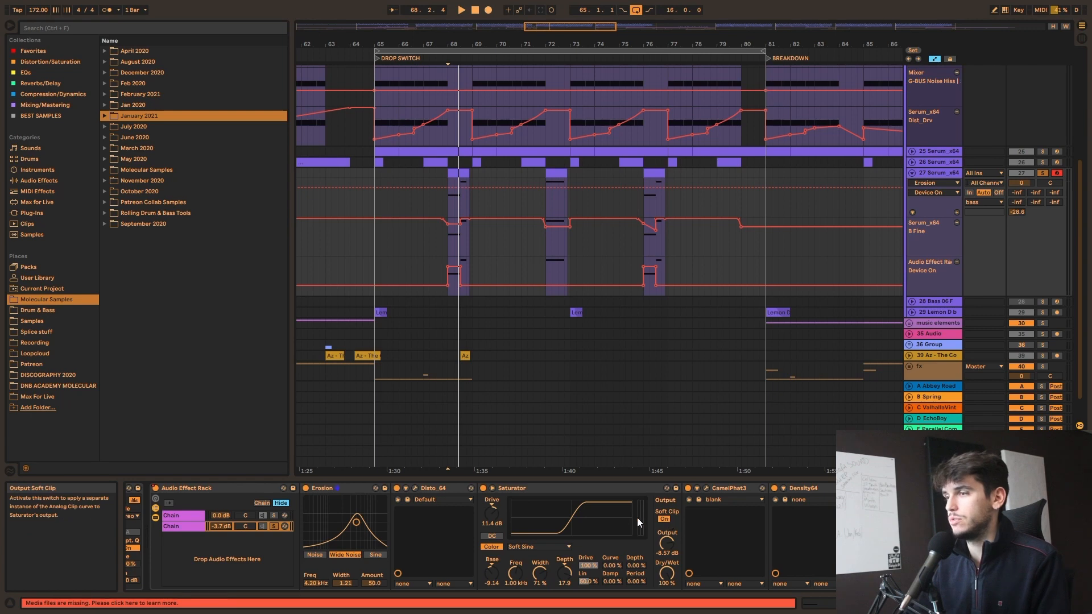
{"action": "key", "text": "space"}
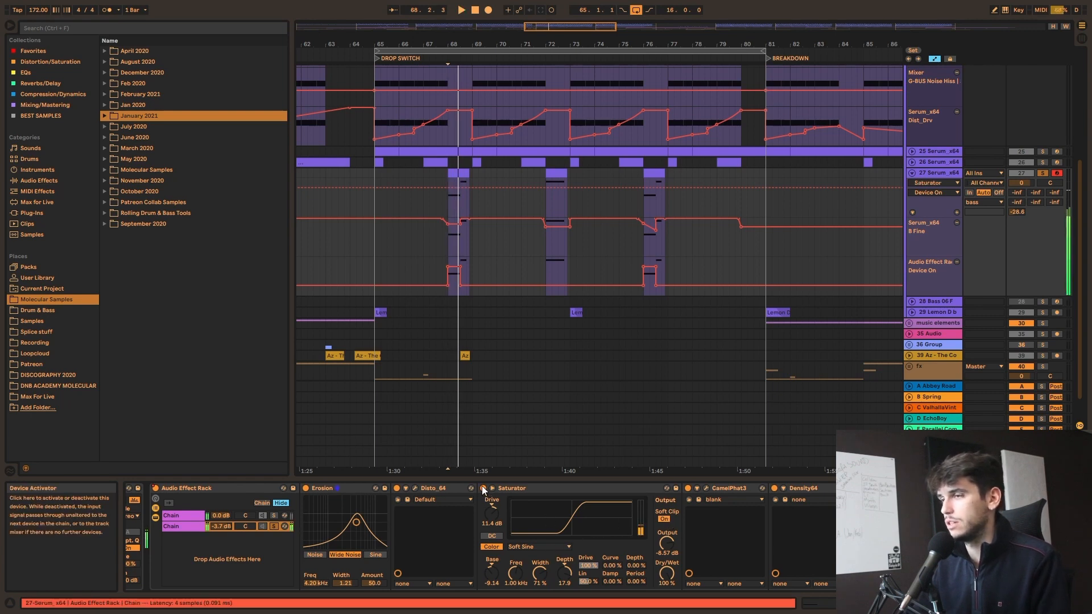
{"action": "key", "text": "space"}
{"action": "left_click", "coordinate": [483, 488]}
{"action": "key", "text": "space"}
{"action": "key", "text": "space"}
{"action": "left_click", "coordinate": [483, 488]}
{"action": "key", "text": "space"}
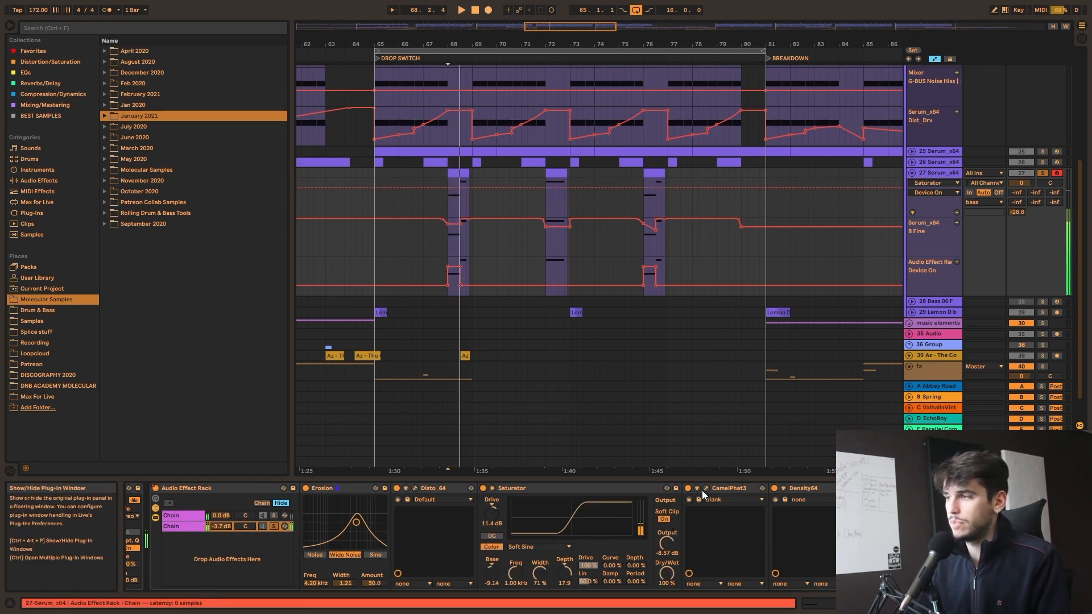
- View CamelPhat3's settings and audition the bar 68 sound while toggling CamelPhat3 and Density64
{"action": "left_click", "coordinate": [705, 489]}
{"action": "left_click", "coordinate": [690, 488]}
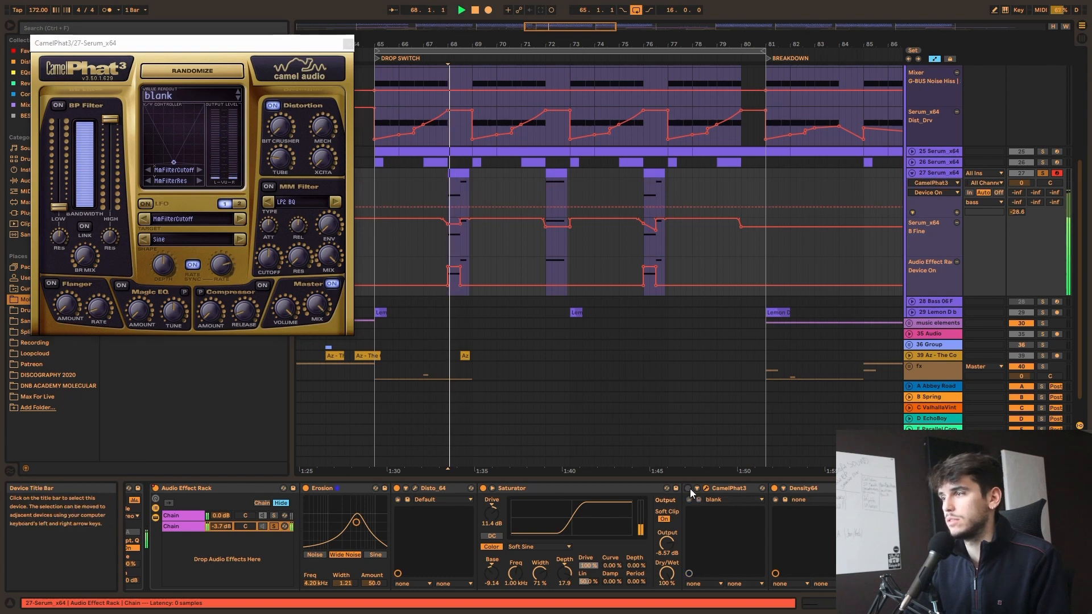
{"action": "left_click", "coordinate": [774, 488]}
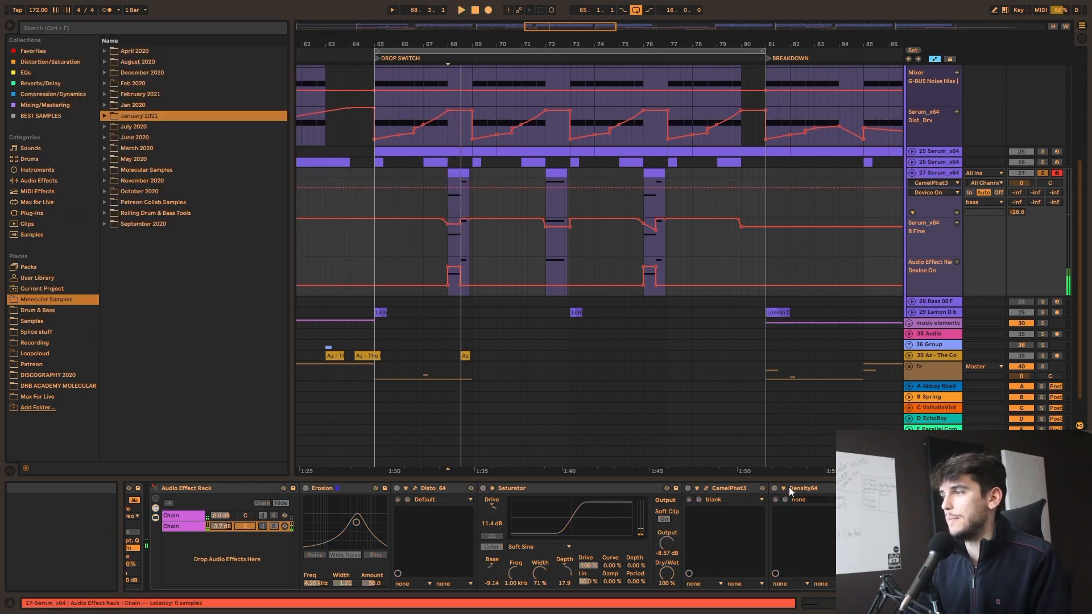
{"action": "key", "text": "space"}
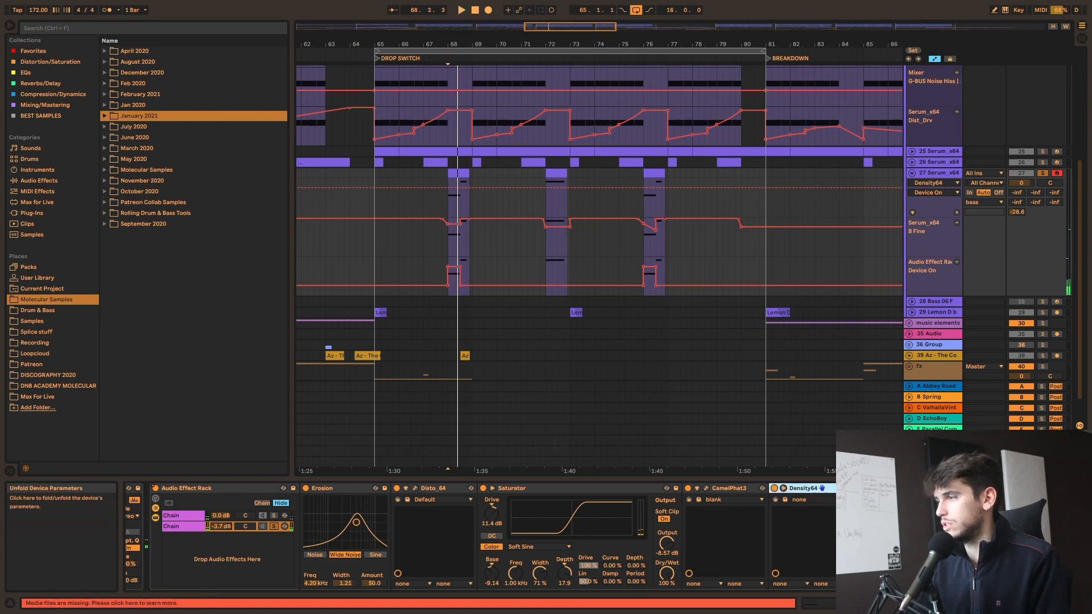
- Examine Density64 and the EQ Eight after it, and return to the start of the second chain
{"action": "left_click", "coordinate": [788, 490]}
{"action": "left_click", "coordinate": [1018, 603]}
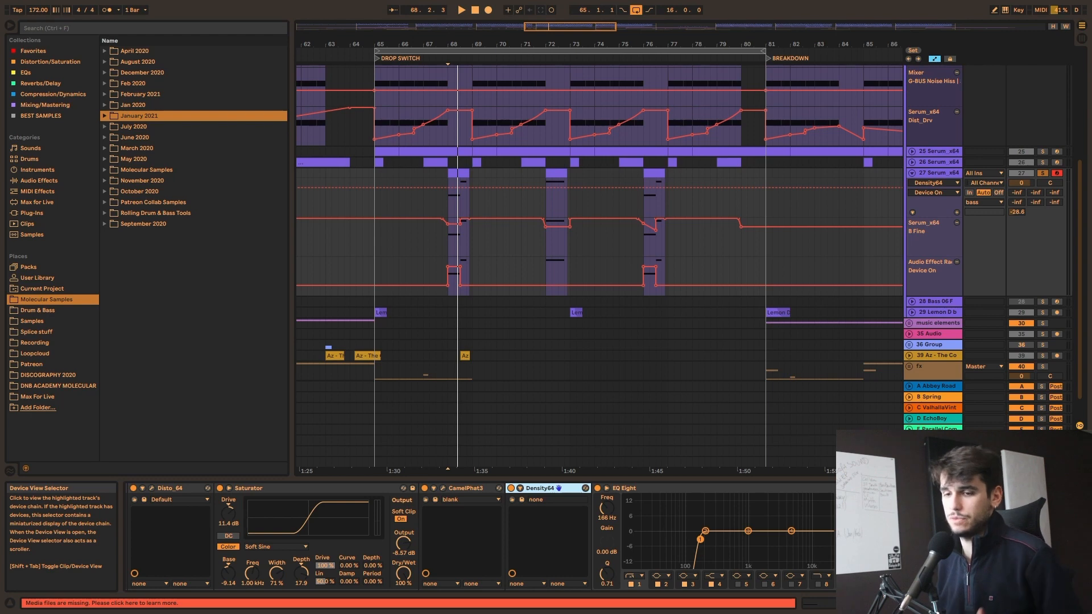
{"action": "left_click_drag", "start_coordinate": [1019, 603], "coordinate": [990, 603]}
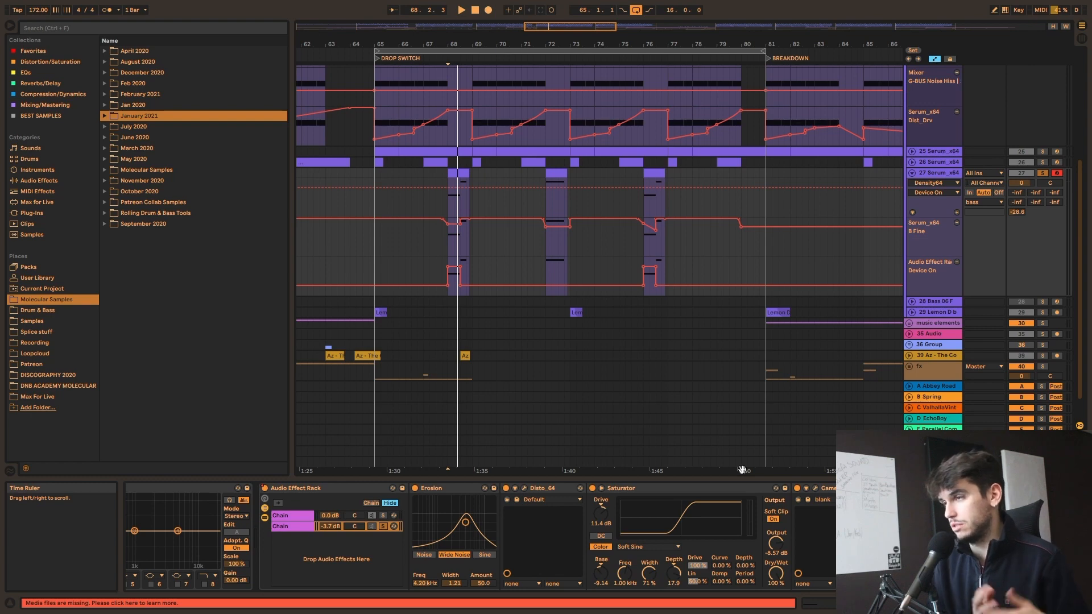
- Unsolo the second rack chain and play both chains together from bar 68
{"action": "left_click", "coordinate": [380, 526]}
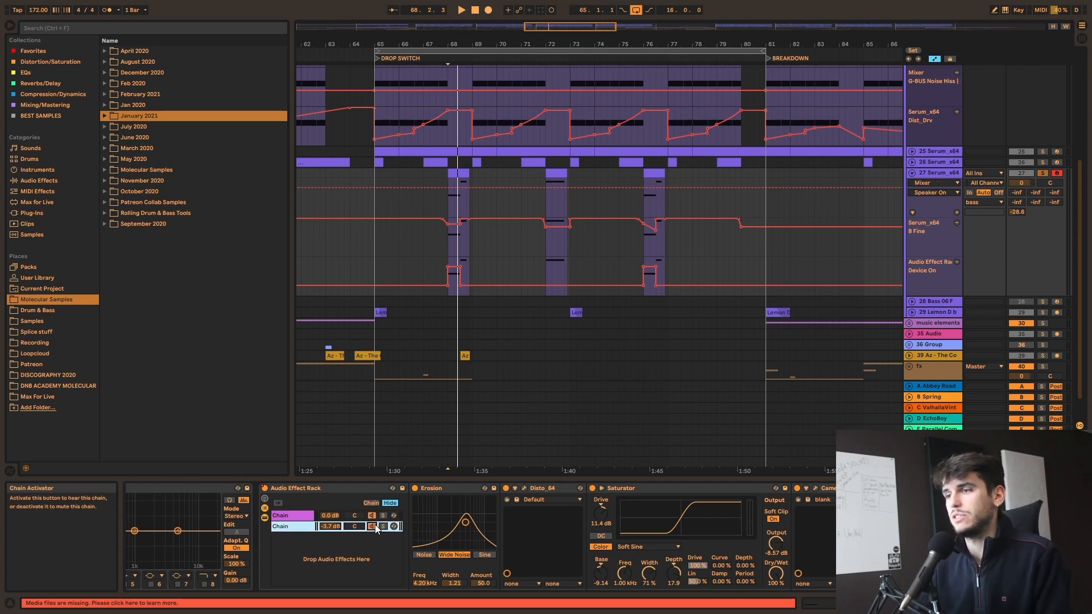
{"action": "key", "text": "space"}
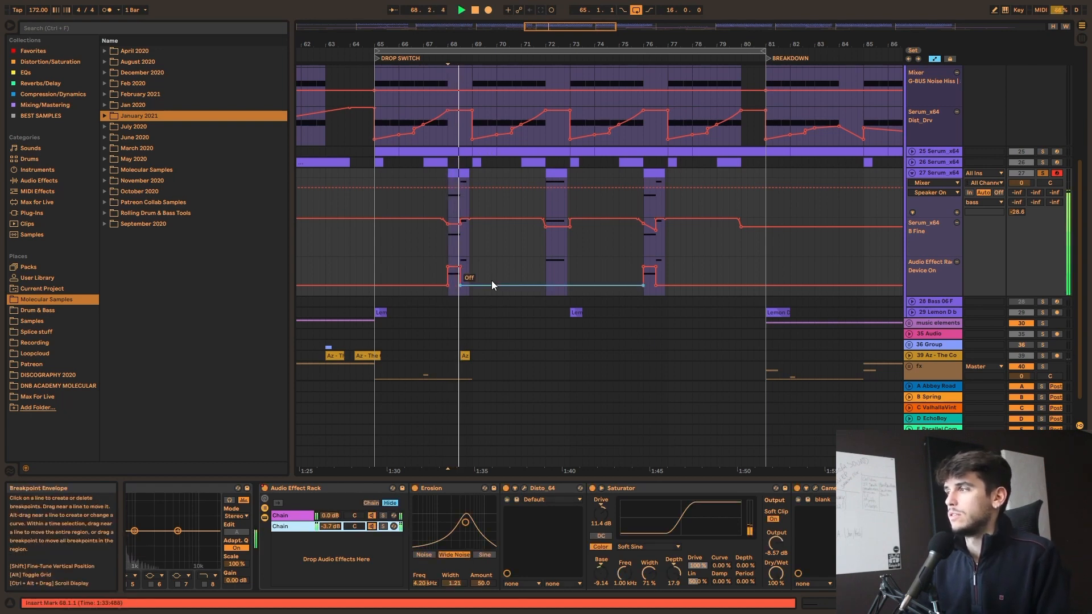
{"action": "key", "text": "space"}
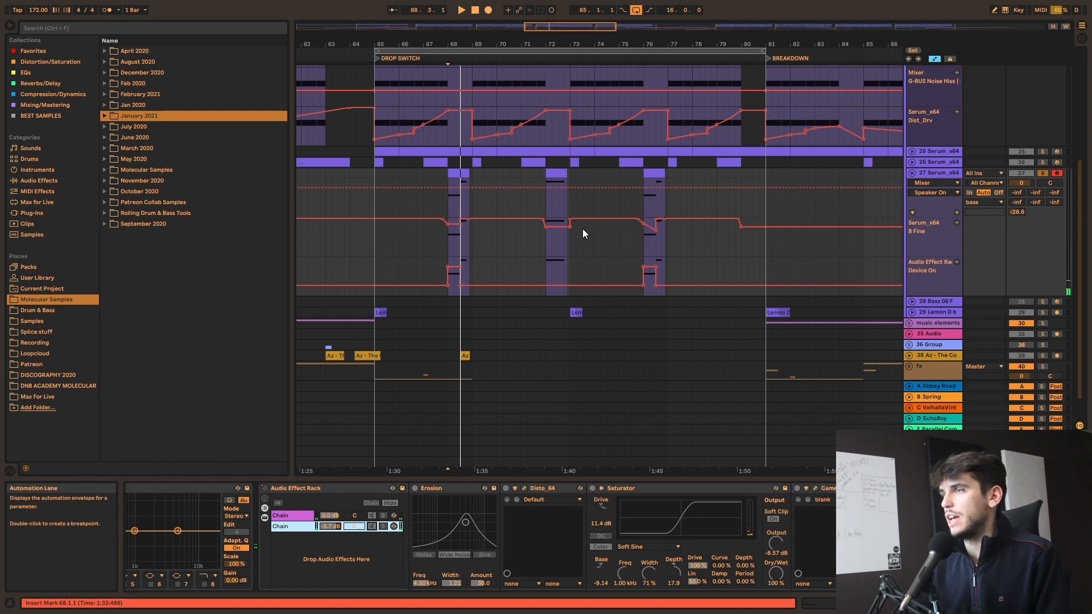
- Play track 27's remaining drop switch clips at bars 72 and 76
{"action": "key", "text": "space"}
{"action": "left_click", "coordinate": [551, 175]}
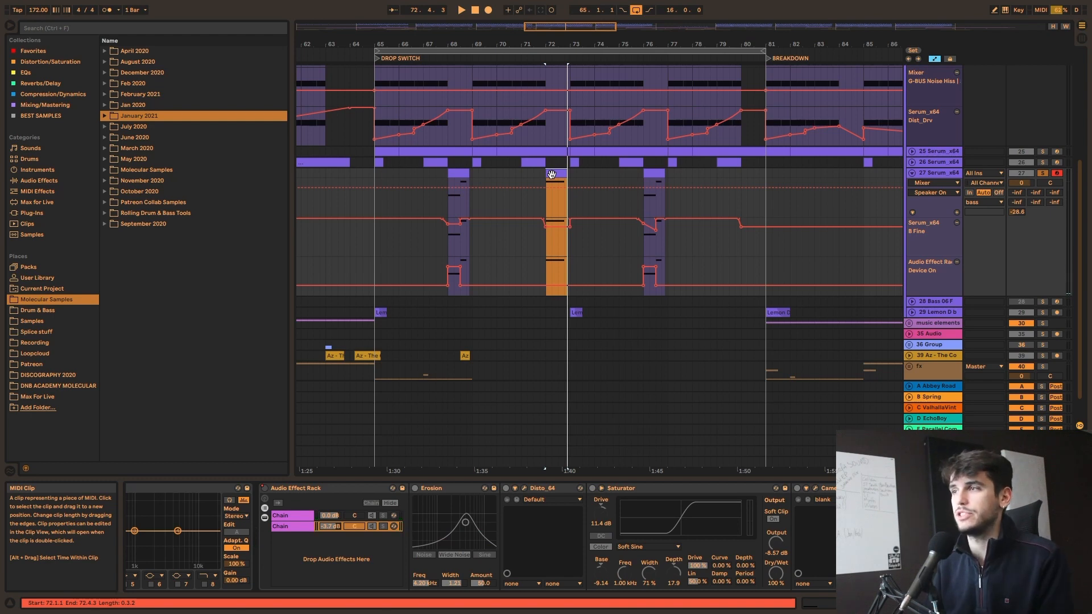
{"action": "key", "text": "space"}
{"action": "left_click", "coordinate": [657, 174]}
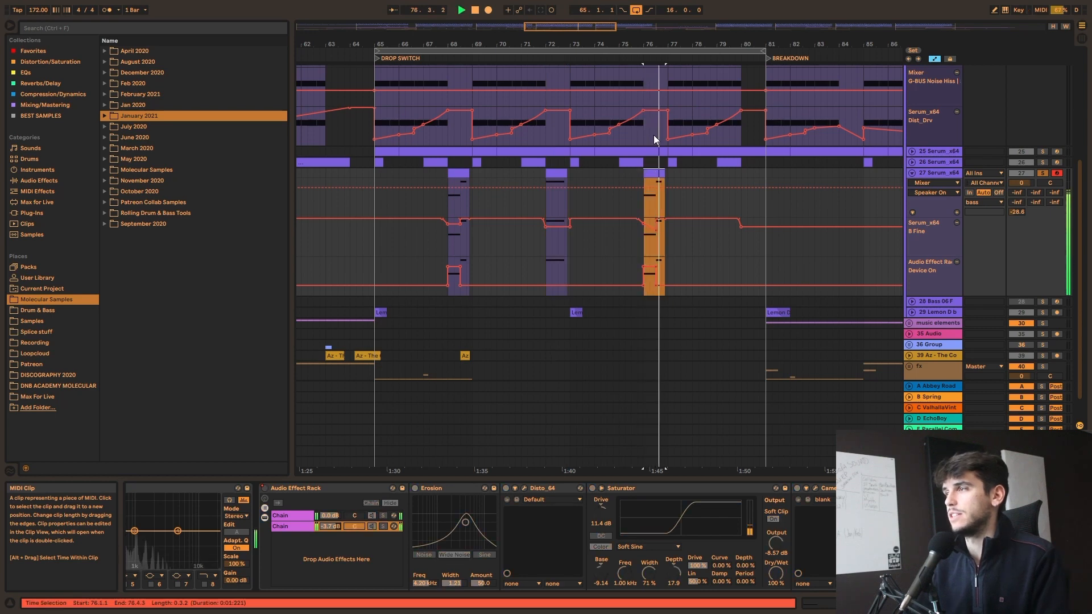
- Stop playback and move the 16-bar loop to the BREAKDOWN section starting at bar 81
{"action": "left_click_drag", "start_coordinate": [572, 27], "coordinate": [573, 12]}
{"action": "key", "text": "space"}
{"action": "scroll", "coordinate": [748, 281], "scroll_direction": "down", "scroll_amount": 1}
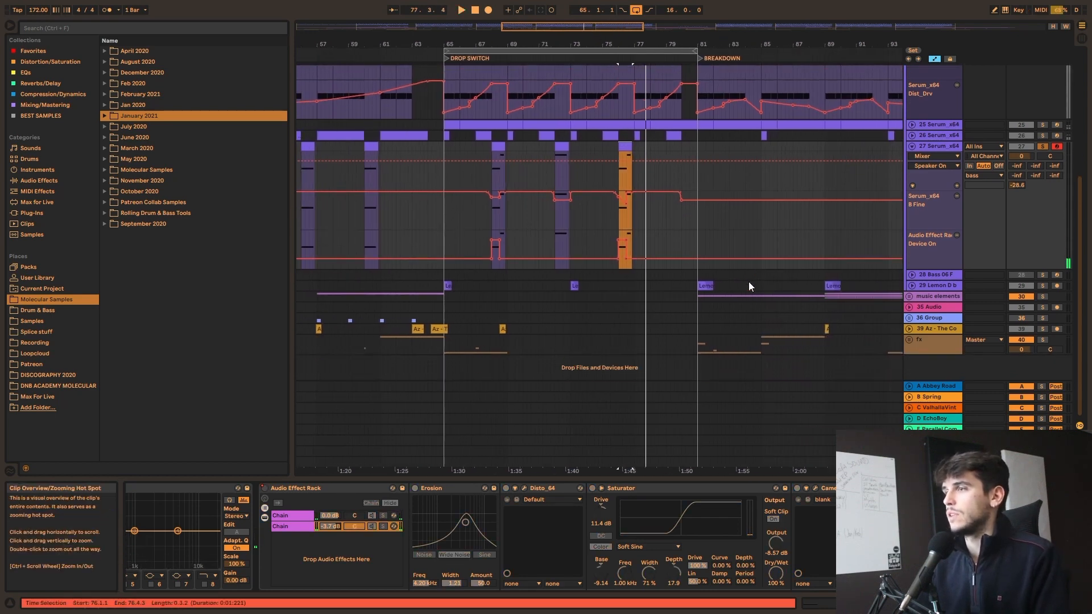
{"action": "left_click_drag", "start_coordinate": [573, 51], "coordinate": [817, 62]}
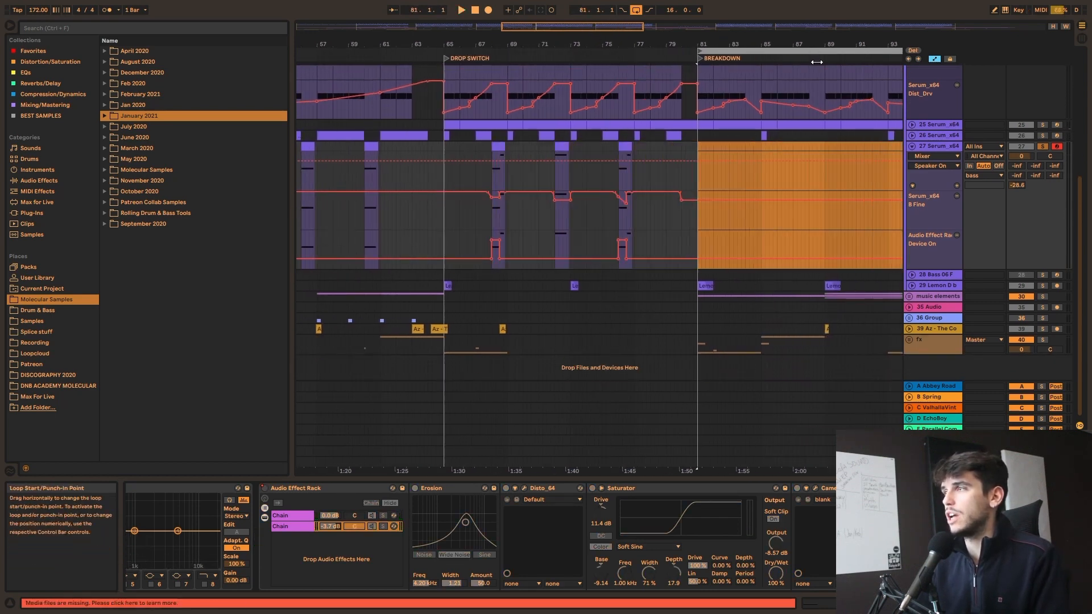
- Solo track 29 and play its Lemon D bass clip at bar 81
{"action": "left_click", "coordinate": [701, 286]}
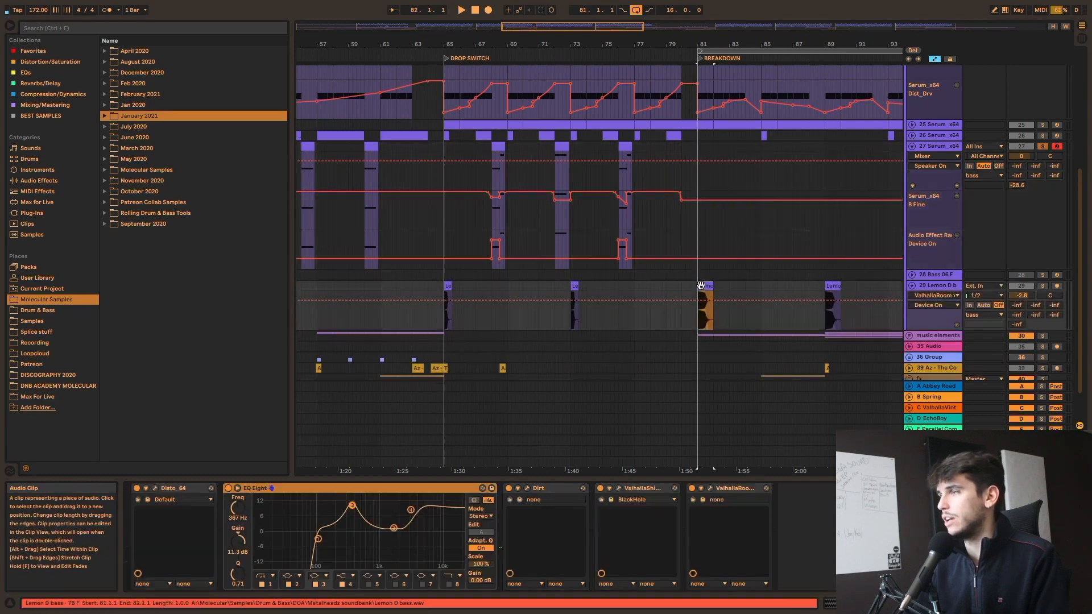
{"action": "left_click", "coordinate": [1042, 285]}
{"action": "key", "text": "space"}
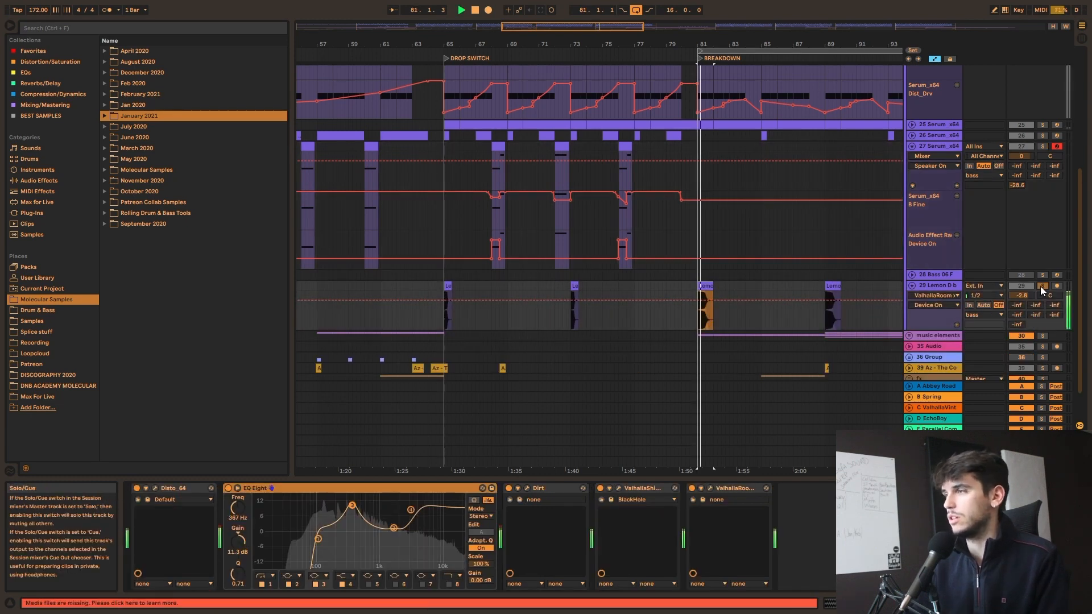
- Fold the lanes of Serum tracks 24 and 27 in the bass group
{"action": "scroll", "coordinate": [723, 170], "scroll_direction": "up", "scroll_amount": 5}
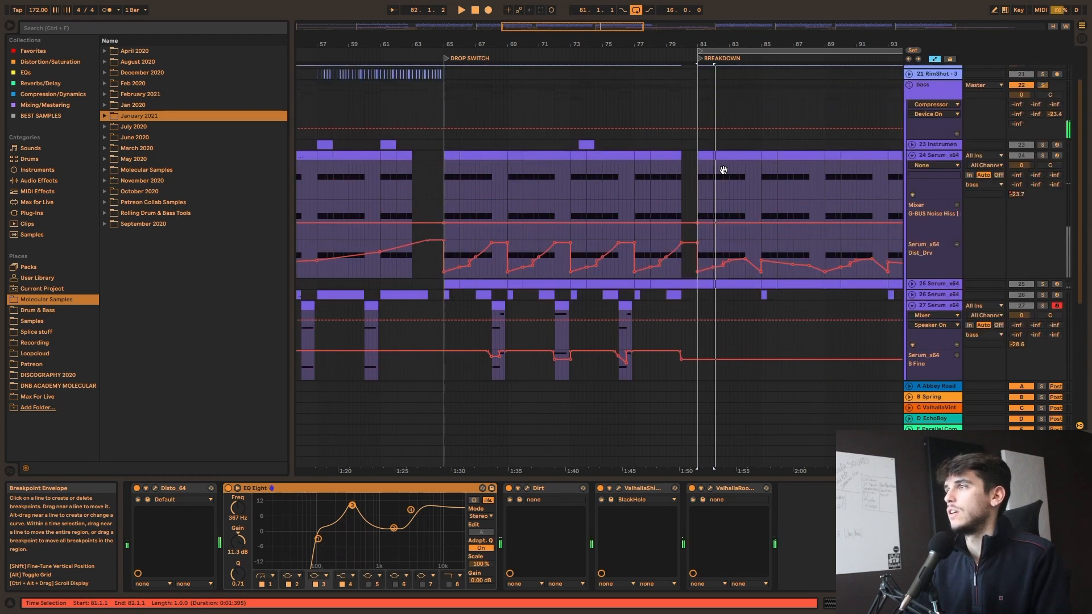
{"action": "scroll", "coordinate": [723, 170], "scroll_direction": "up", "scroll_amount": 3}
{"action": "left_click", "coordinate": [916, 202]}
{"action": "left_click", "coordinate": [913, 204]}
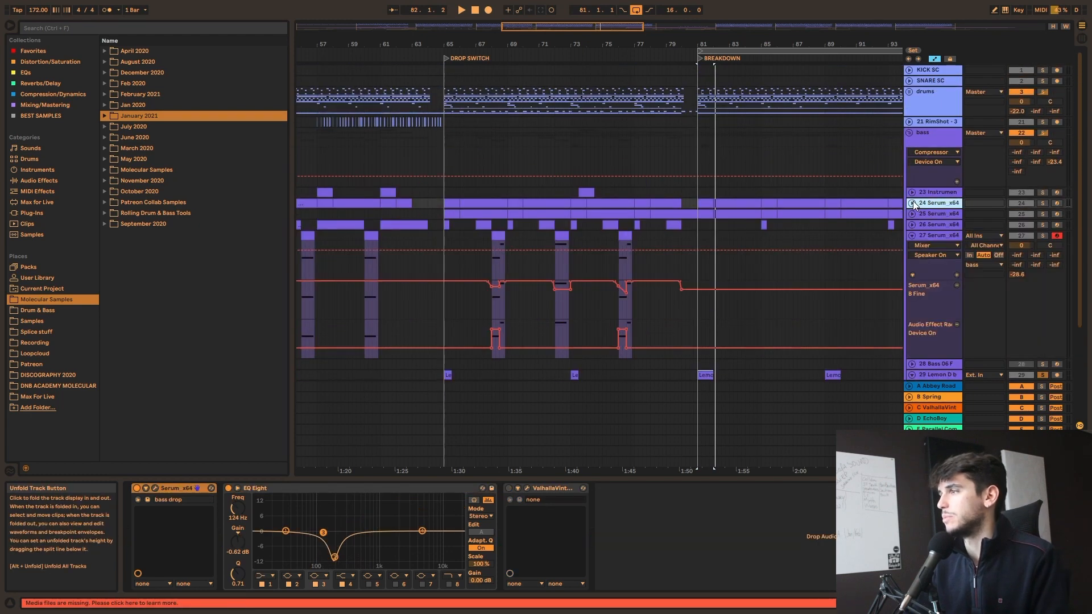
{"action": "left_click_drag", "start_coordinate": [570, 28], "coordinate": [570, 27]}
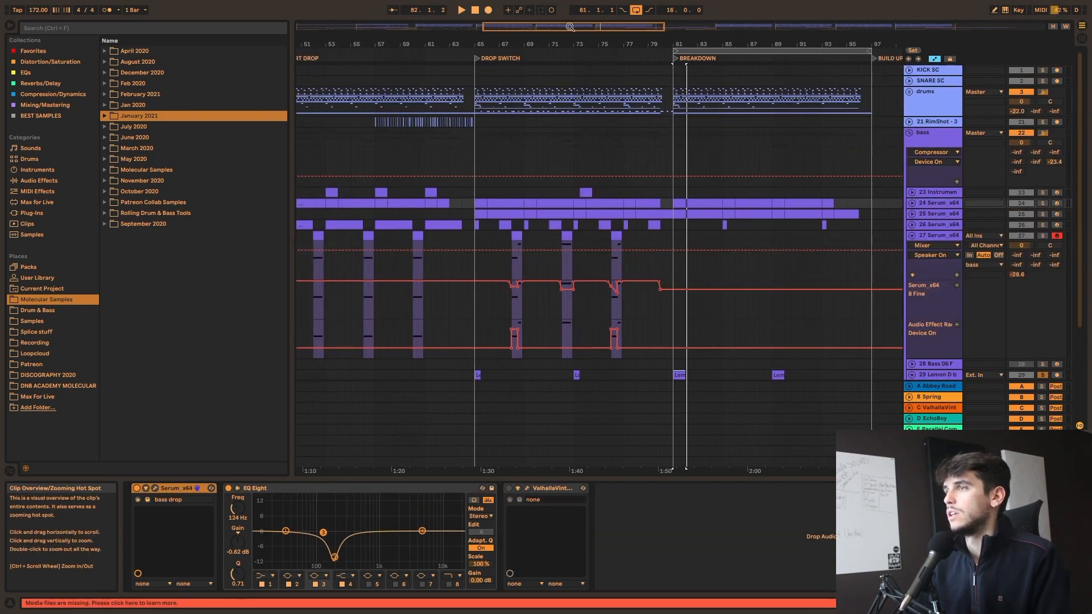
{"action": "left_click", "coordinate": [913, 235]}
- View the bass group's effect chain with its Compressors and Saturator
{"action": "left_click", "coordinate": [922, 136]}
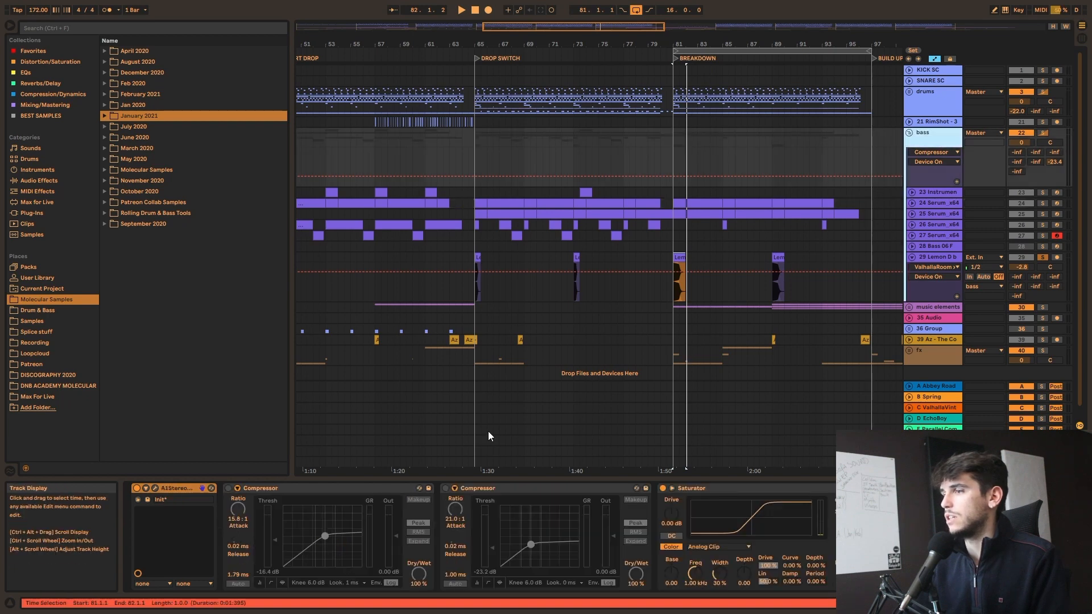
{"action": "left_click", "coordinate": [445, 488]}
{"action": "scroll", "coordinate": [878, 274], "scroll_direction": "down", "scroll_amount": 1}
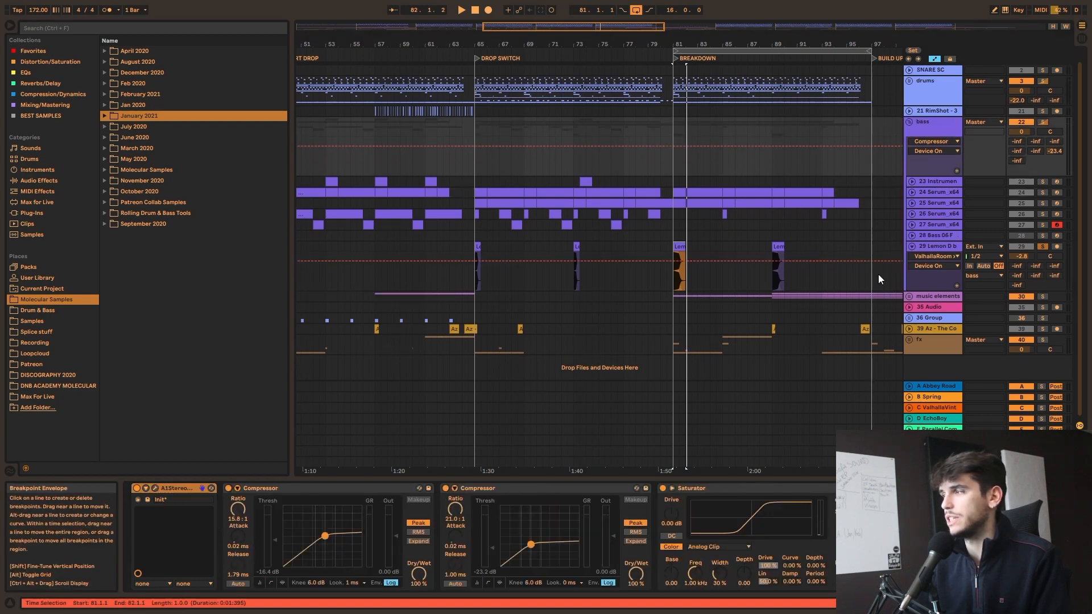
- Unsolo track 29 and examine TapeDust64 and ToTape564 in the BUS Noise Hiss return's effect chain
{"action": "left_click", "coordinate": [517, 224]}
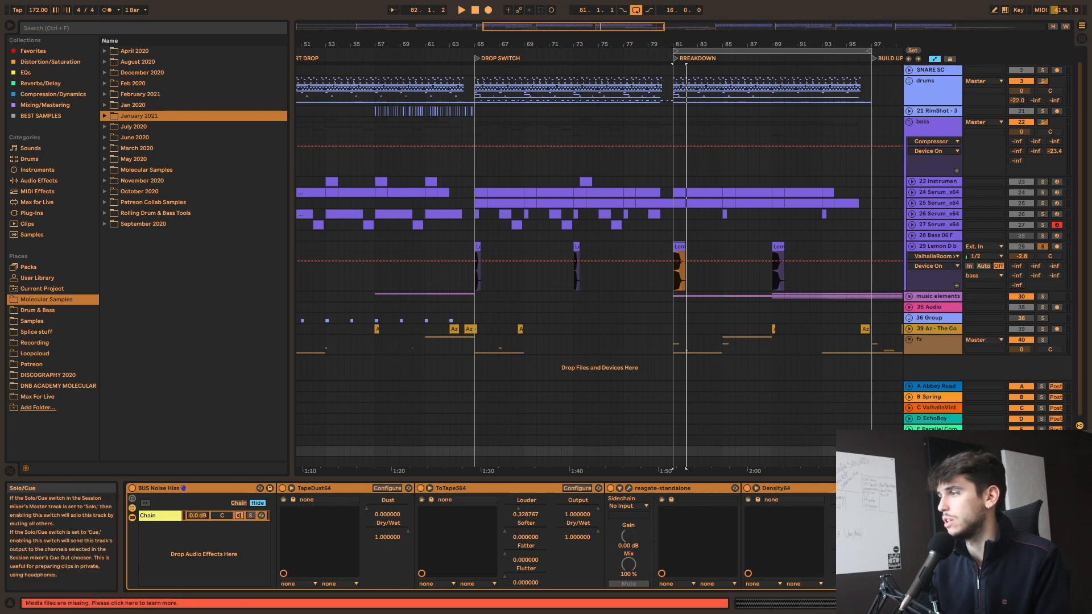
{"action": "left_click", "coordinate": [1043, 246]}
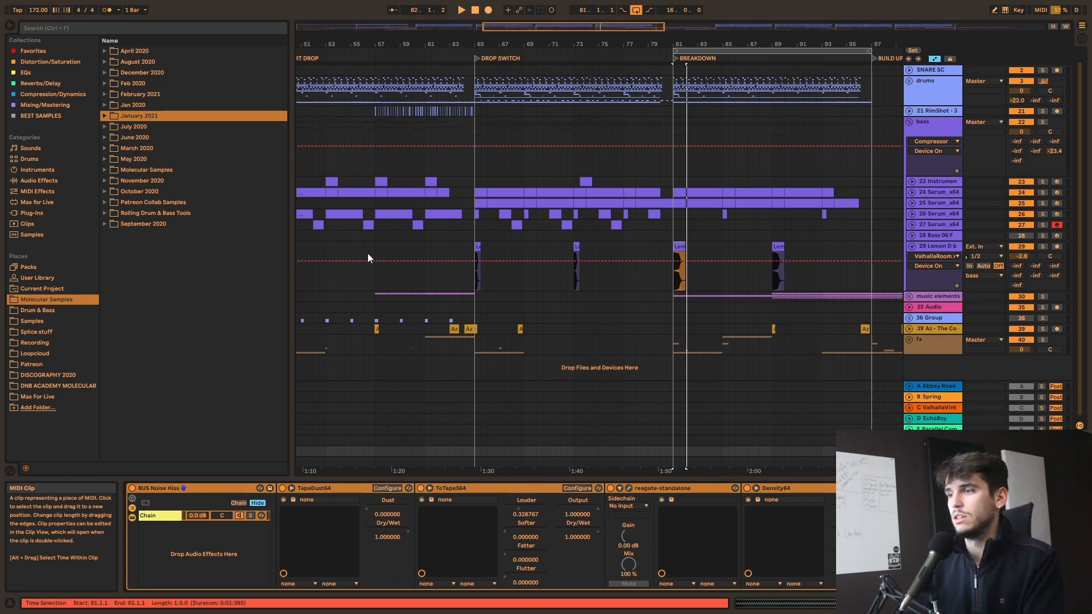
{"action": "left_click", "coordinate": [327, 491]}
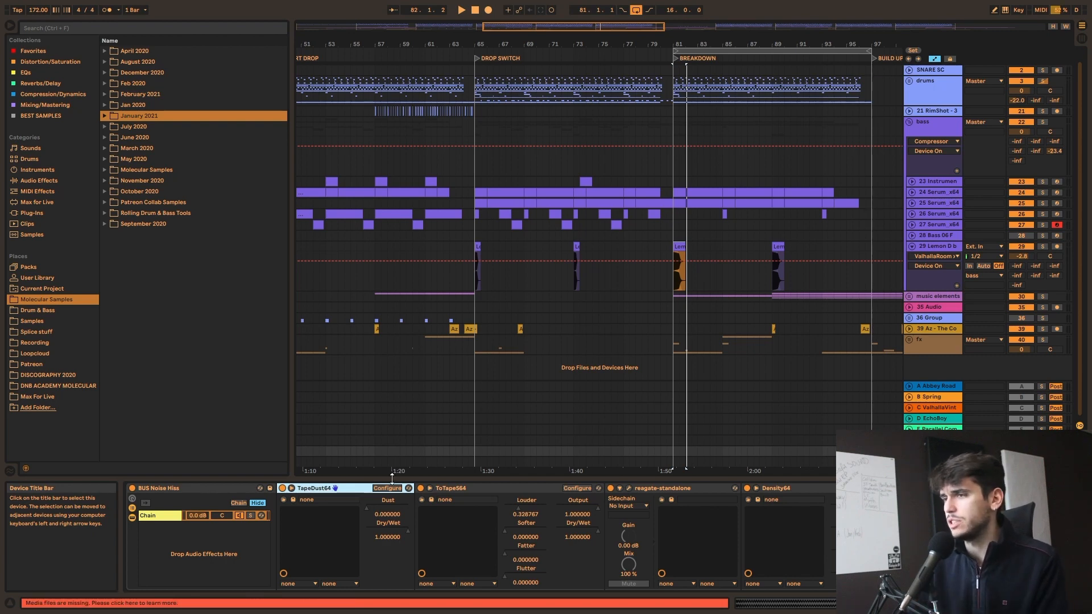
{"action": "left_click", "coordinate": [452, 488]}
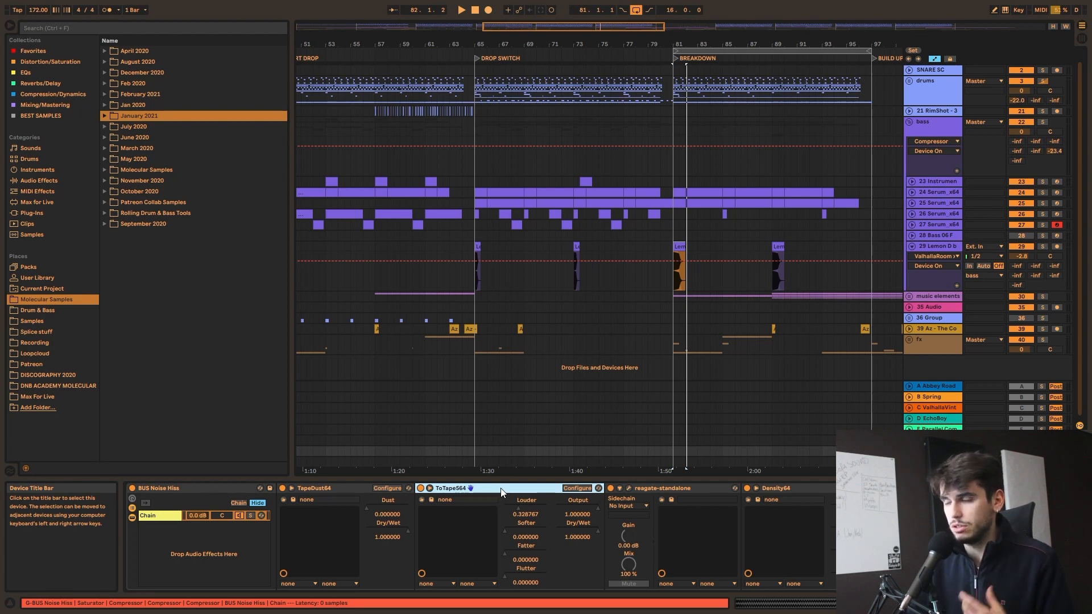
- Inspect the ReaGate settings in the noise hiss chain and close the plug-in window
{"action": "left_click", "coordinate": [628, 488]}
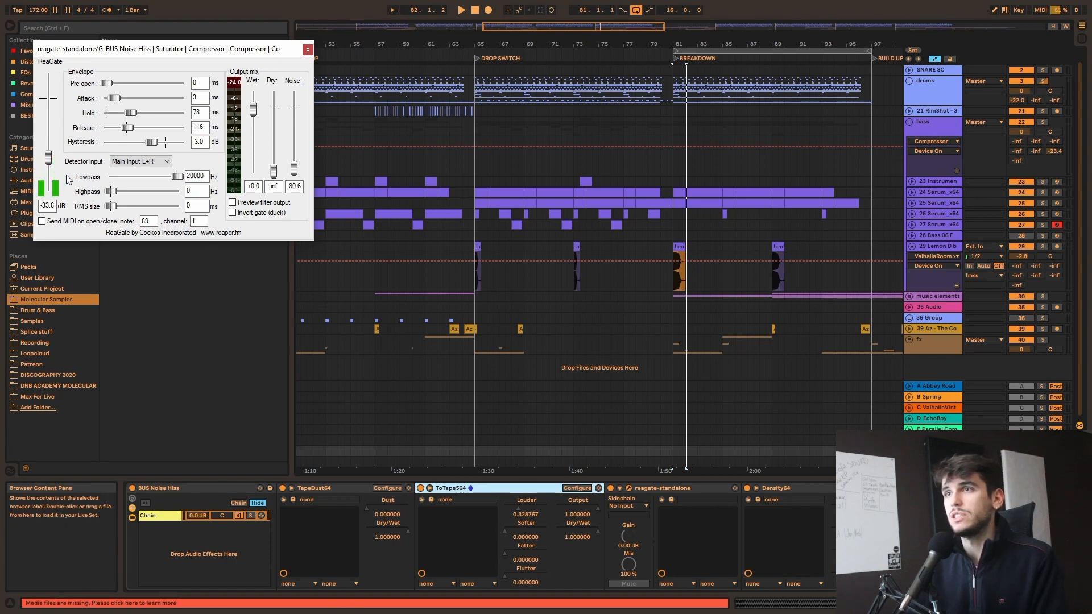
{"action": "left_click_drag", "start_coordinate": [78, 54], "coordinate": [125, 61]}
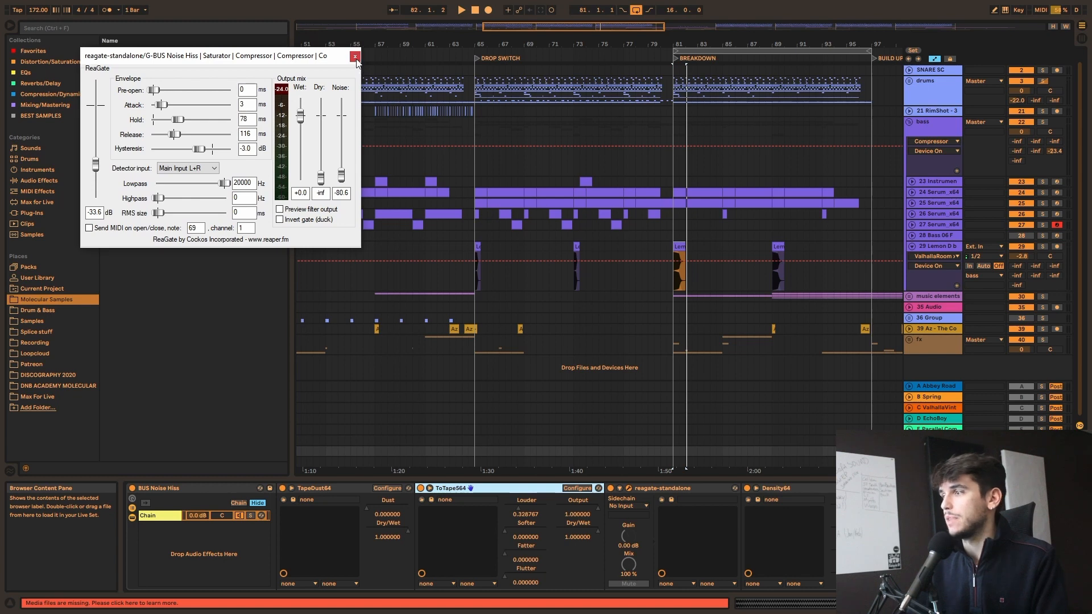
{"action": "left_click", "coordinate": [355, 58]}
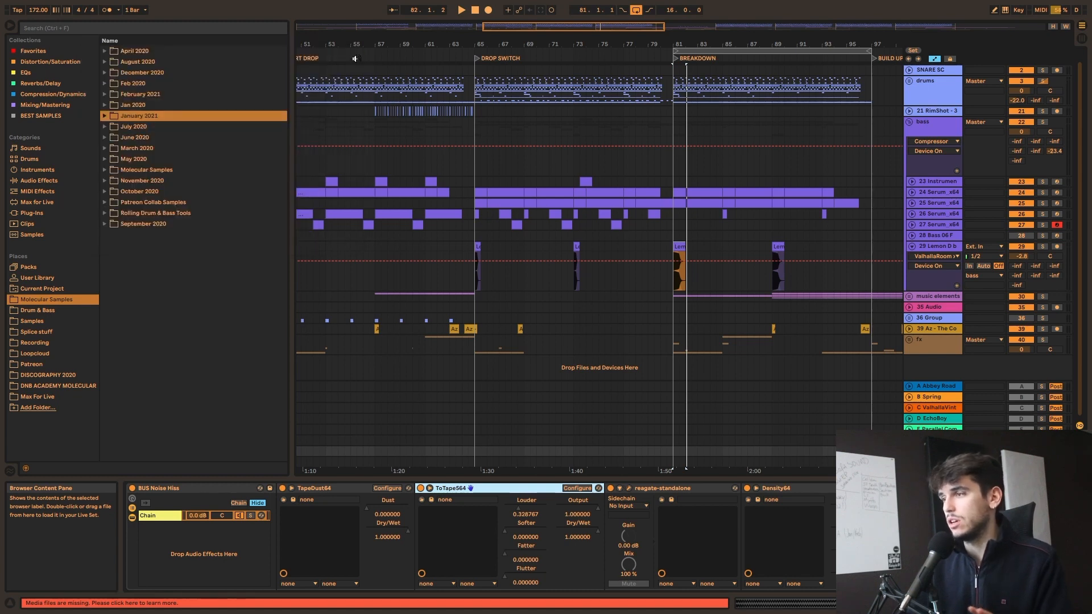
- Examine the noise hiss chain's two Density64 devices, the Overdrive and the FabFilter Pro-Q 3
{"action": "left_click_drag", "start_coordinate": [990, 603], "coordinate": [995, 603]}
{"action": "left_click", "coordinate": [547, 490]}
{"action": "left_click", "coordinate": [547, 490]}
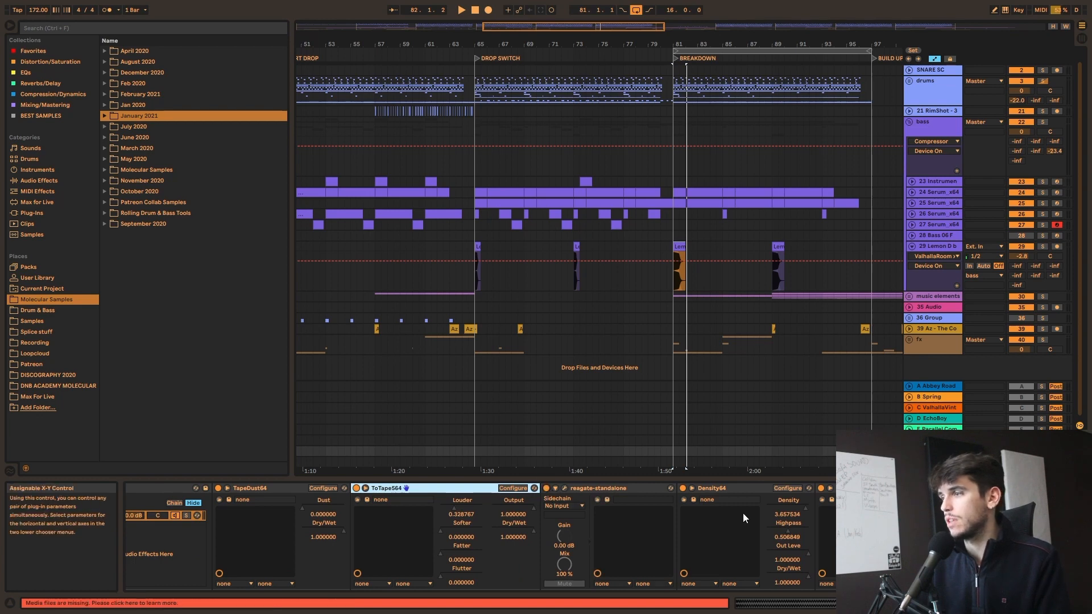
{"action": "scroll", "coordinate": [717, 513], "scroll_direction": "down", "scroll_amount": 3}
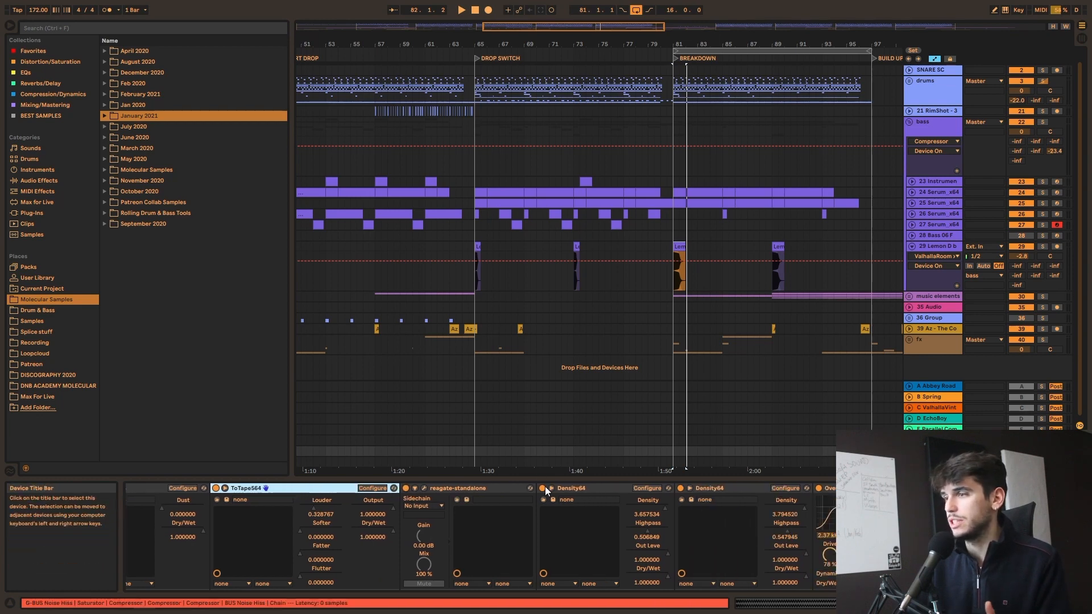
{"action": "left_click_drag", "start_coordinate": [996, 603], "coordinate": [1002, 603]}
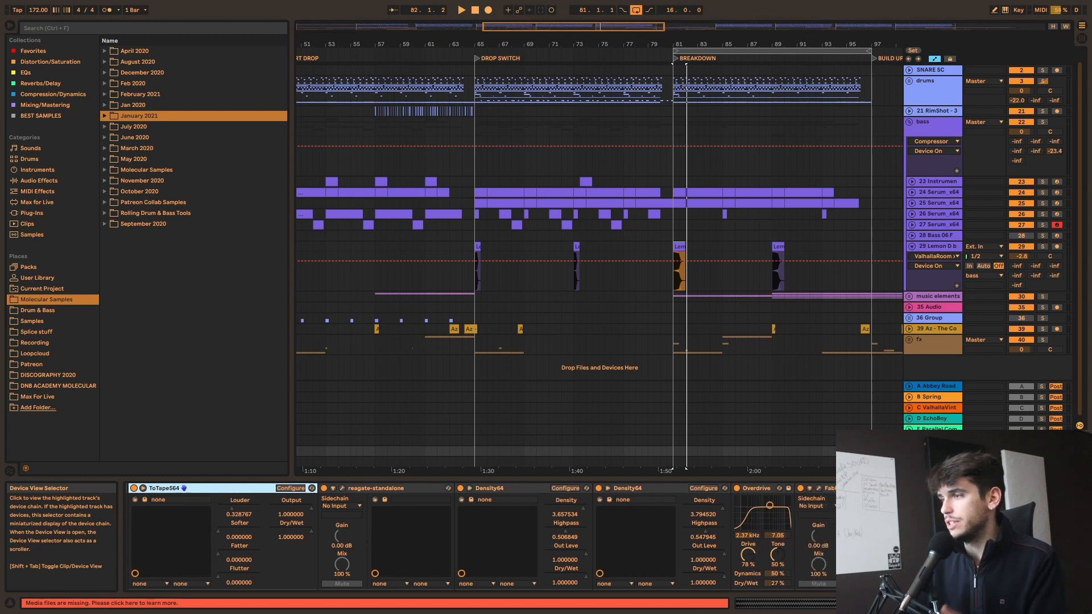
{"action": "left_click", "coordinate": [820, 489]}
- Play the full mix from the DROP SWITCH at bar 65 while viewing the noise hiss chain's Saturator and Compressors
{"action": "left_click", "coordinate": [715, 62]}
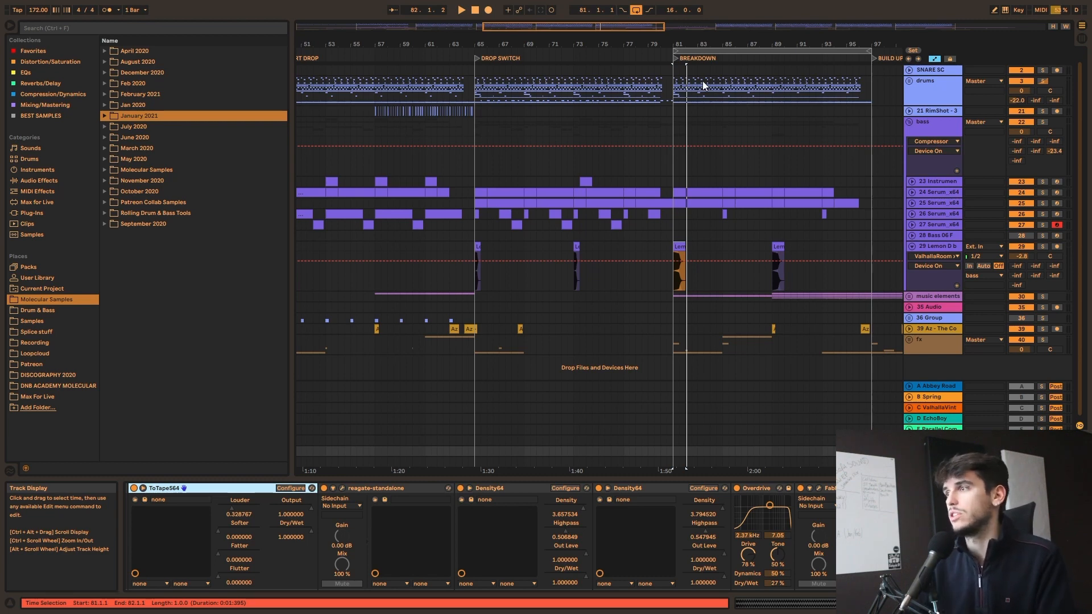
{"action": "left_click", "coordinate": [481, 55]}
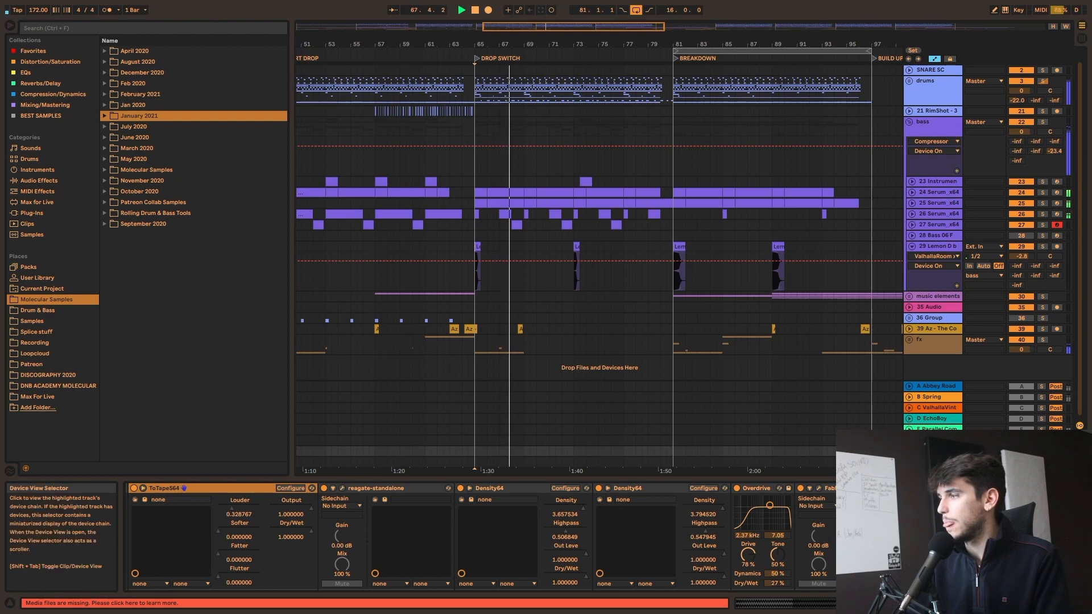
{"action": "scroll", "coordinate": [663, 539], "scroll_direction": "right", "scroll_amount": 5}
{"action": "key", "text": "space"}
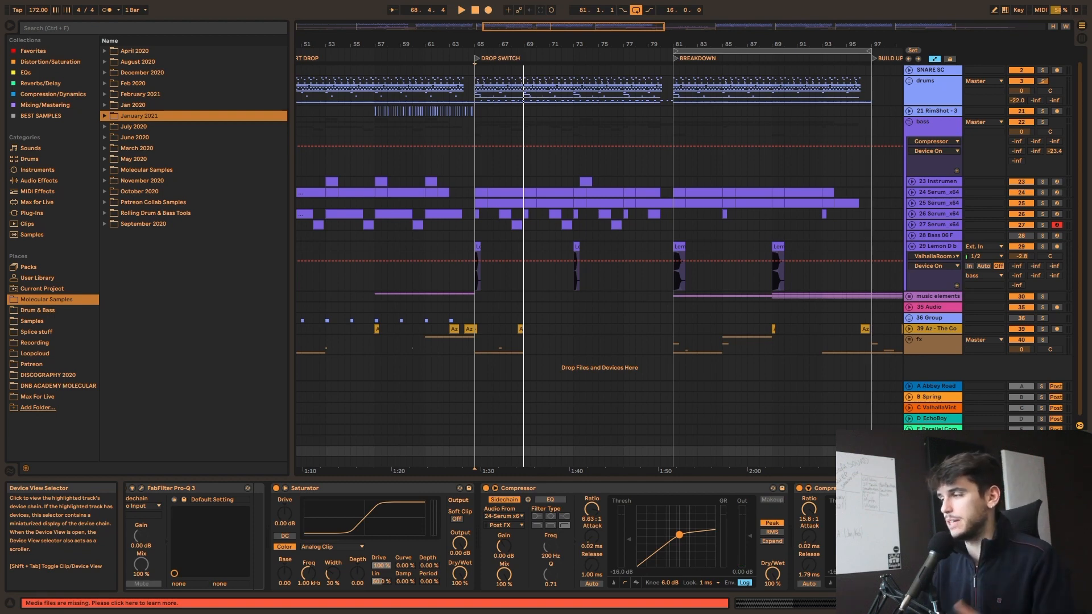
- Collapse the three Compressors after the noise hiss chain's Saturator and return to the bass group's devices
{"action": "left_click", "coordinate": [967, 603]}
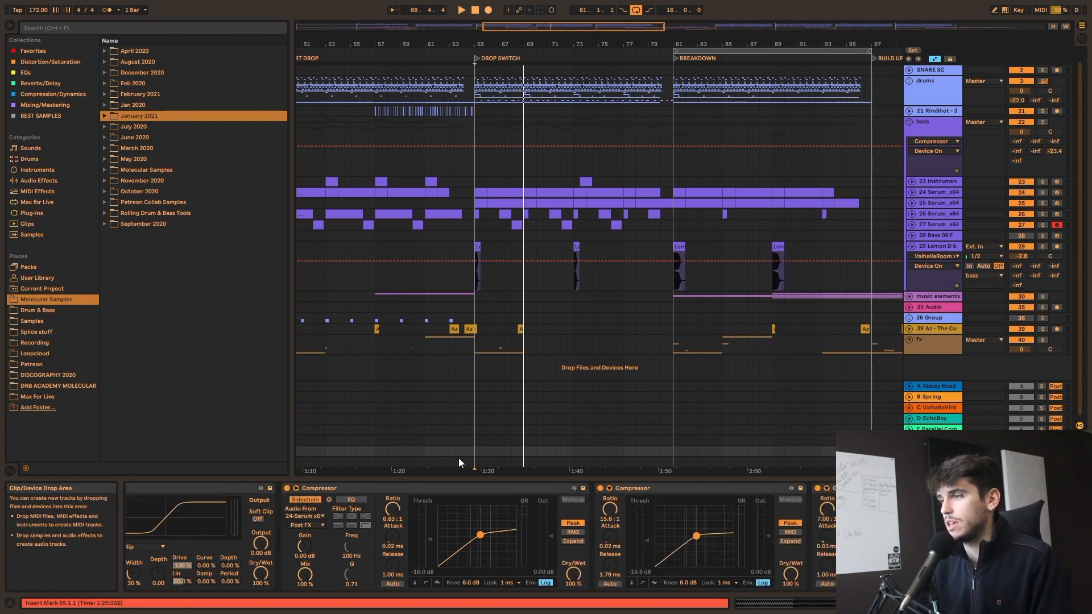
{"action": "double_click", "coordinate": [426, 488]}
{"action": "double_click", "coordinate": [426, 488]}
{"action": "double_click", "coordinate": [426, 487]}
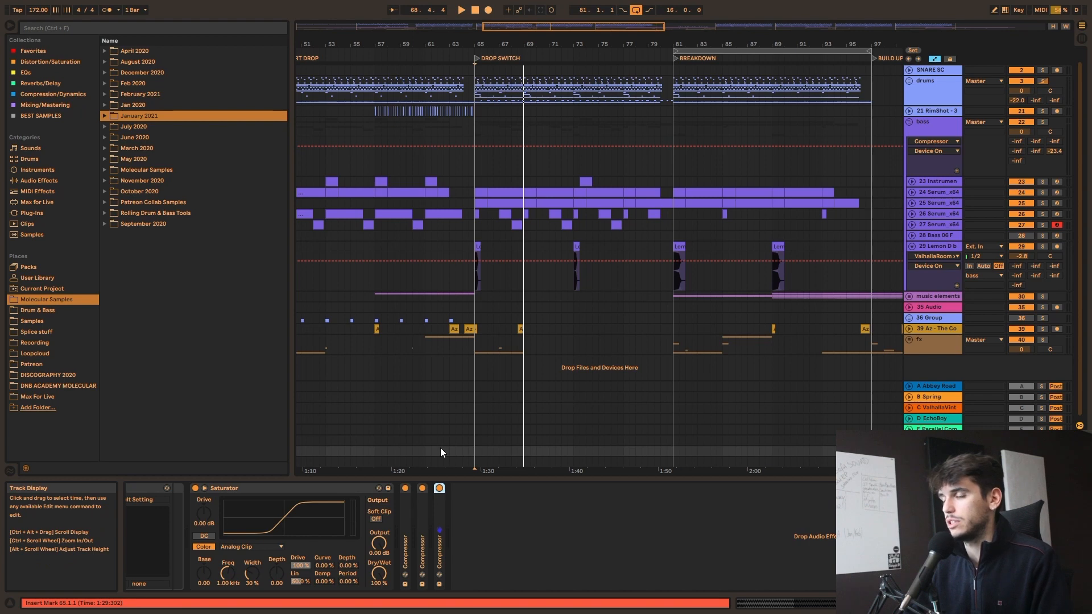
{"action": "left_click", "coordinate": [292, 488]}
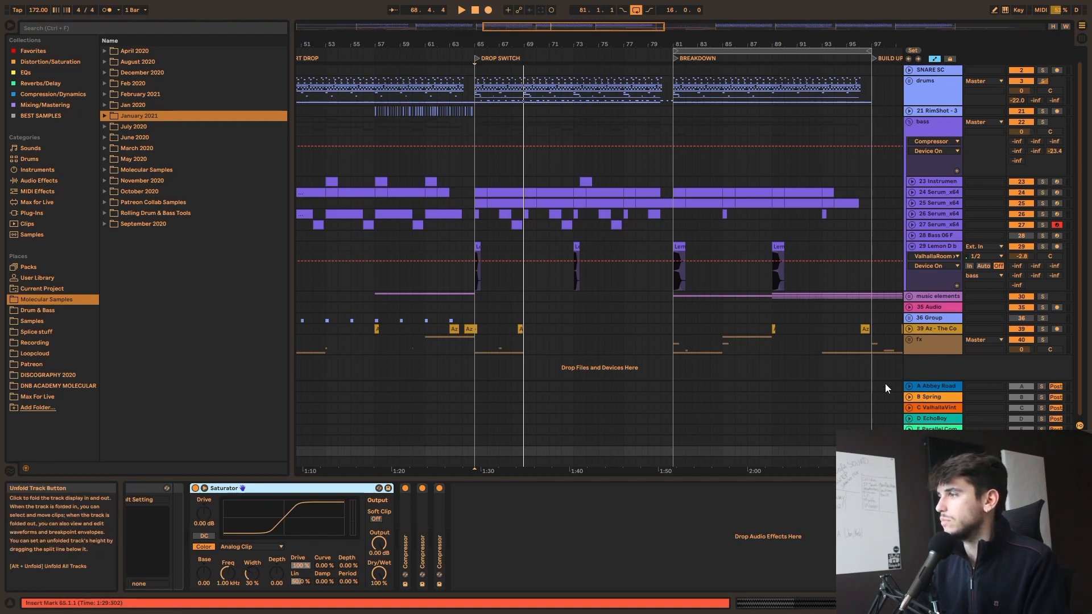
{"action": "left_click", "coordinate": [930, 125]}
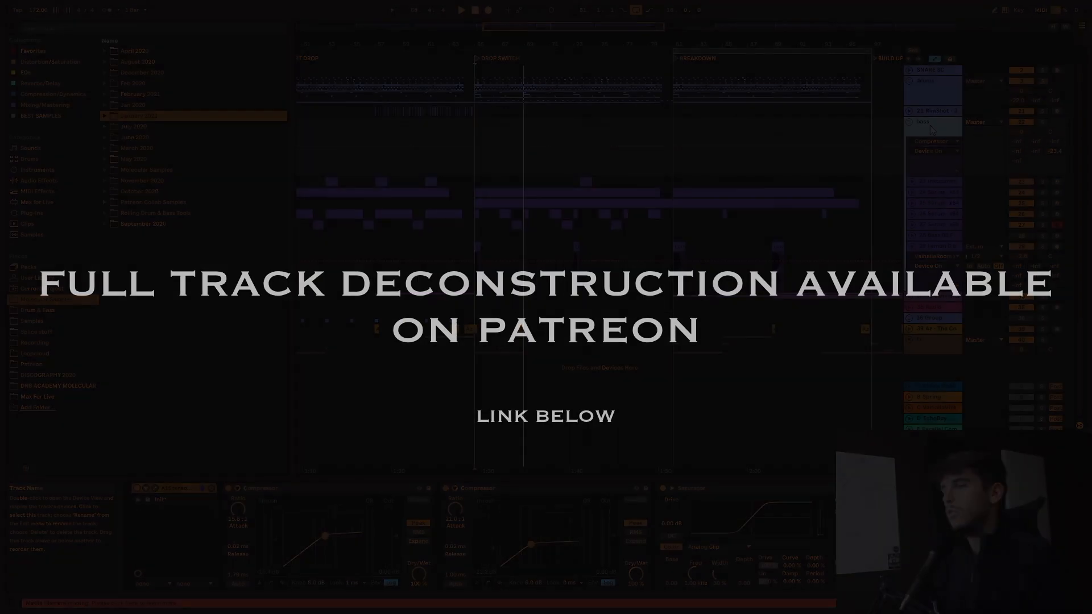